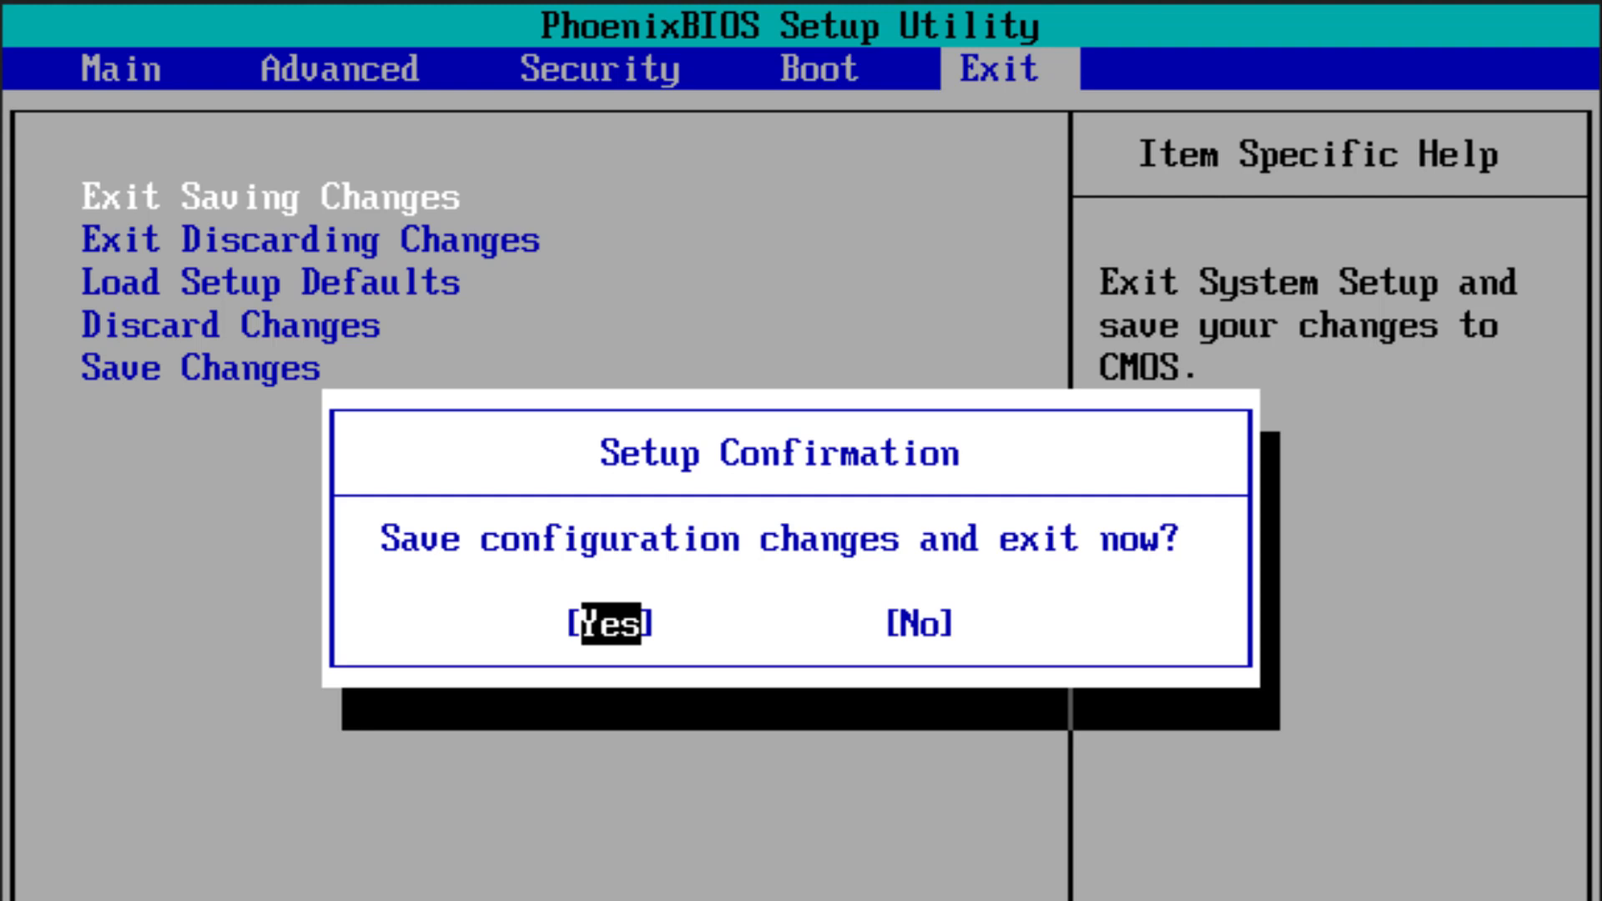
Confirm saving the PhoenixBIOS changes and exit setup so the machine restarts.
key("Return")
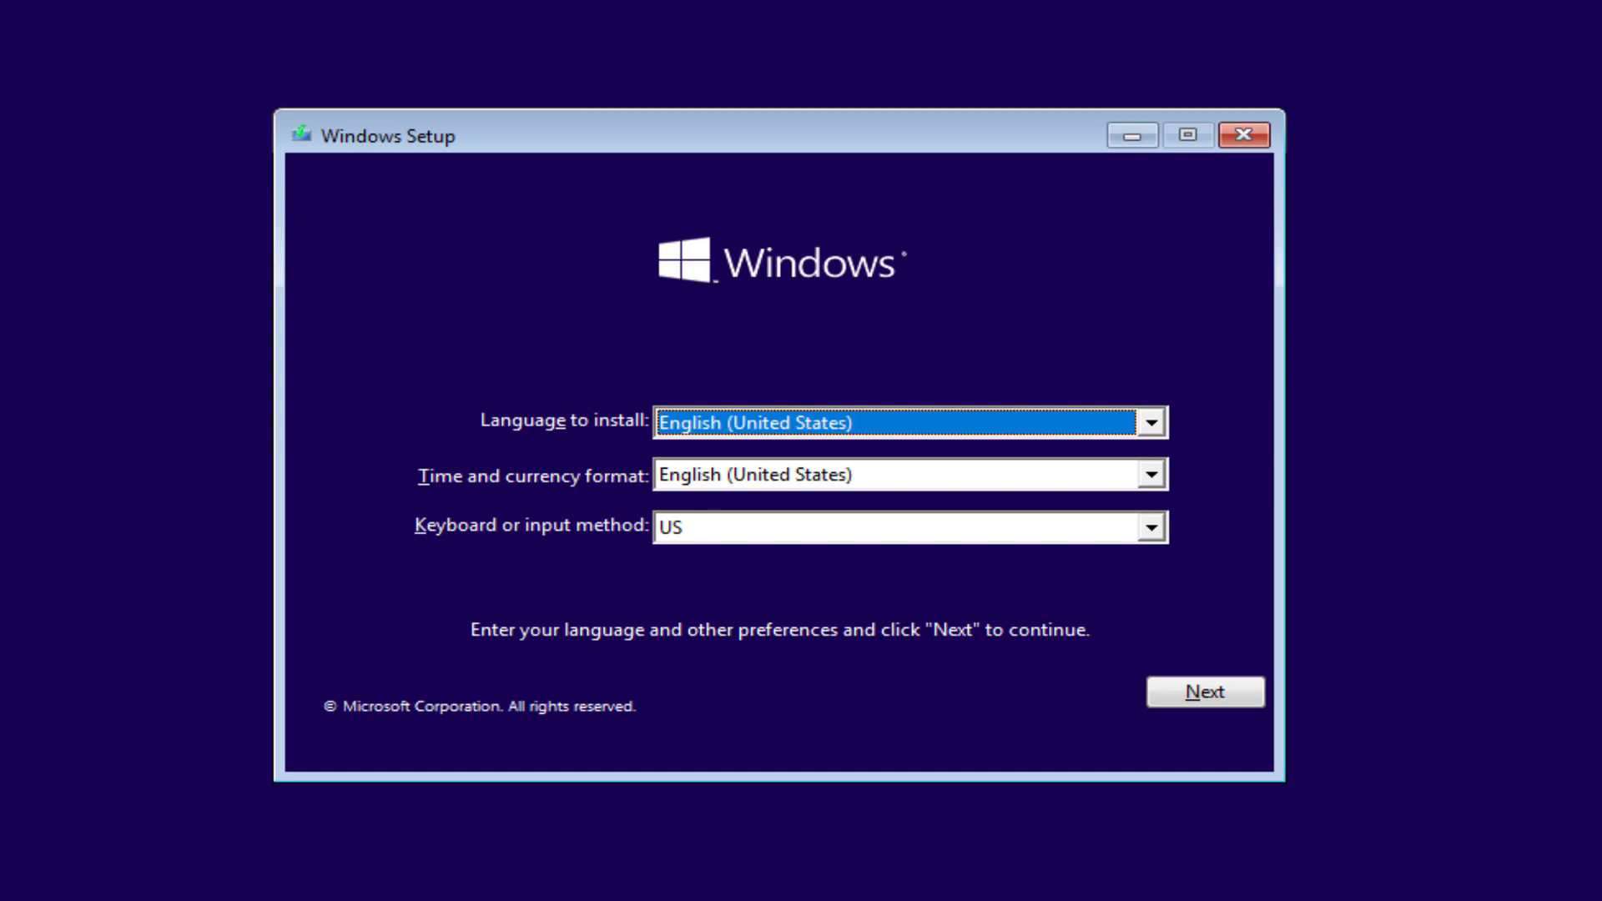
Set time and currency format to French (France) and the keyboard layout to French, then continue.
left_click(714, 482)
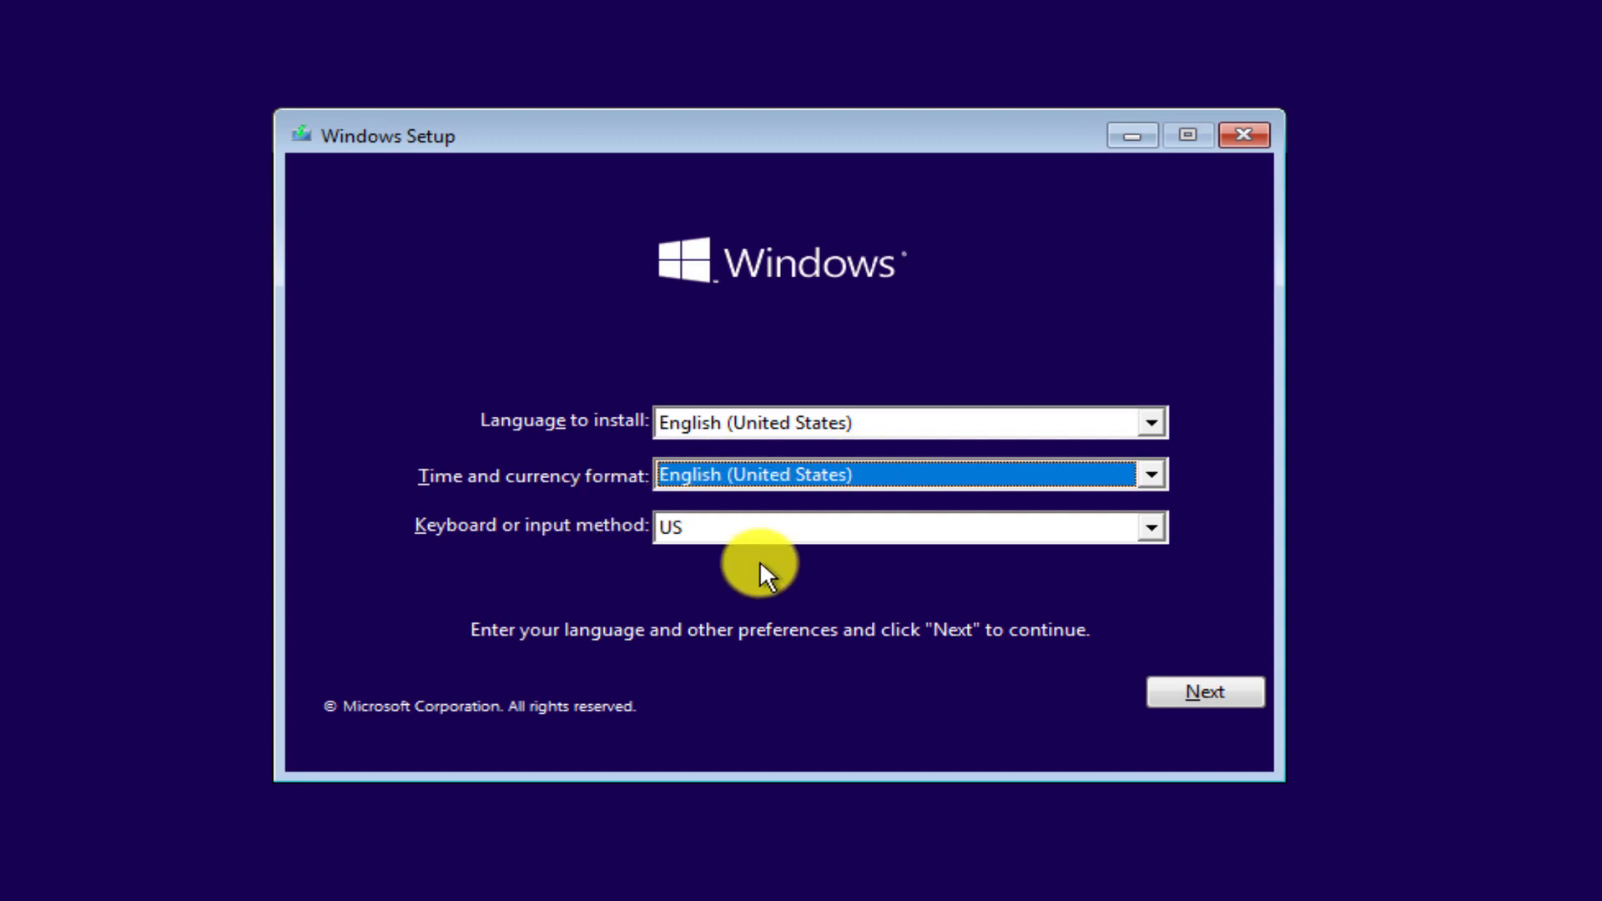
left_click(1151, 532)
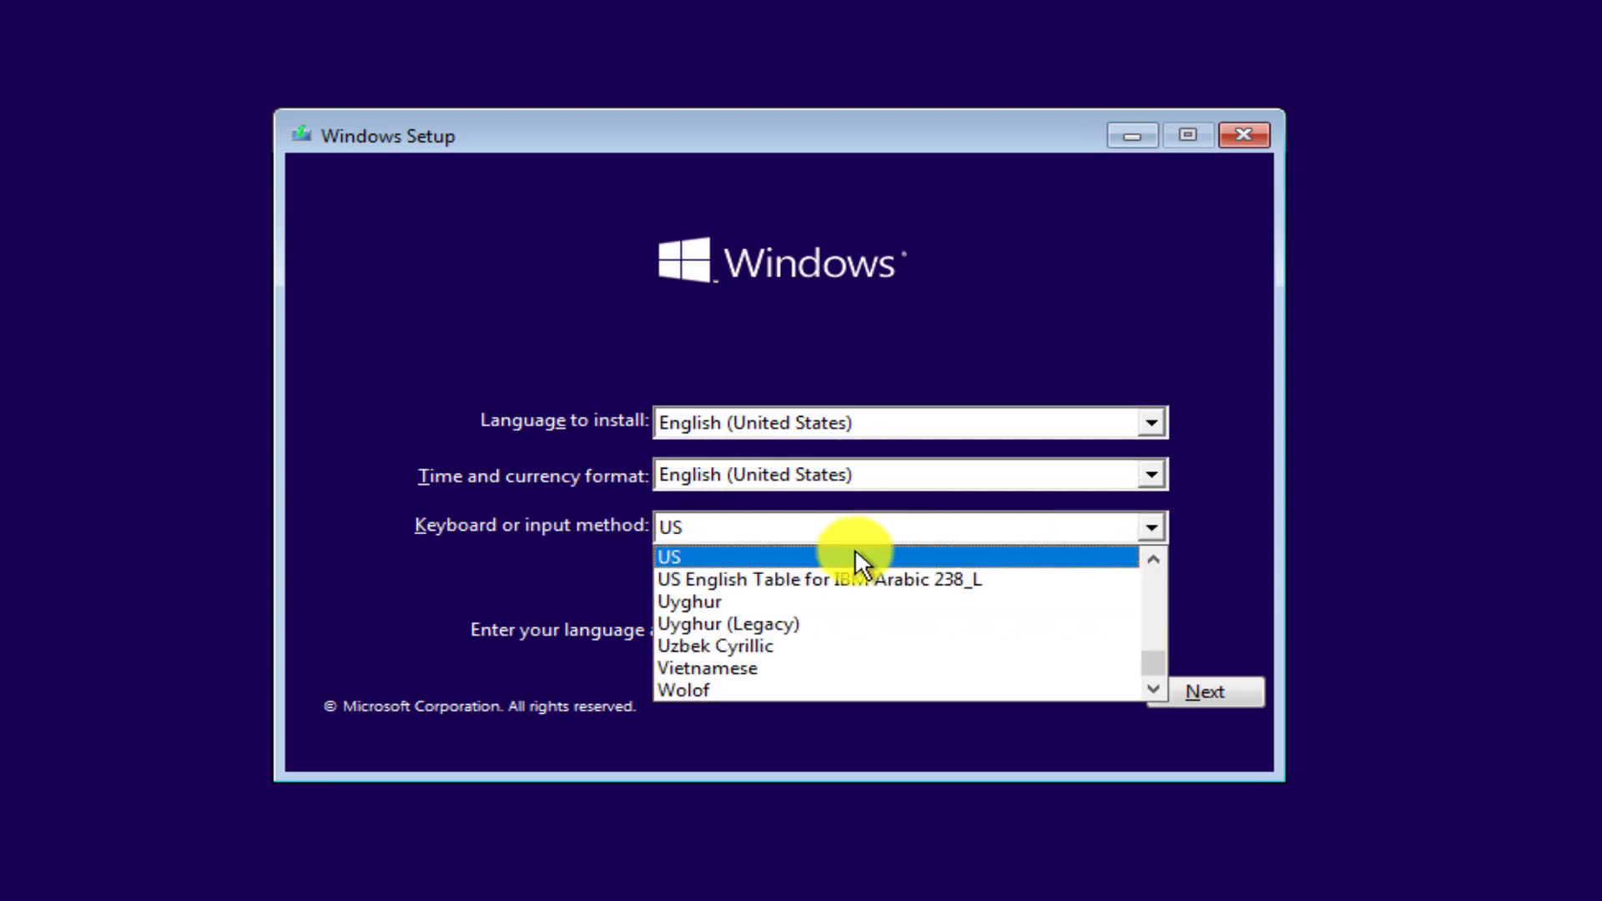
left_click(701, 557)
left_click(1153, 528)
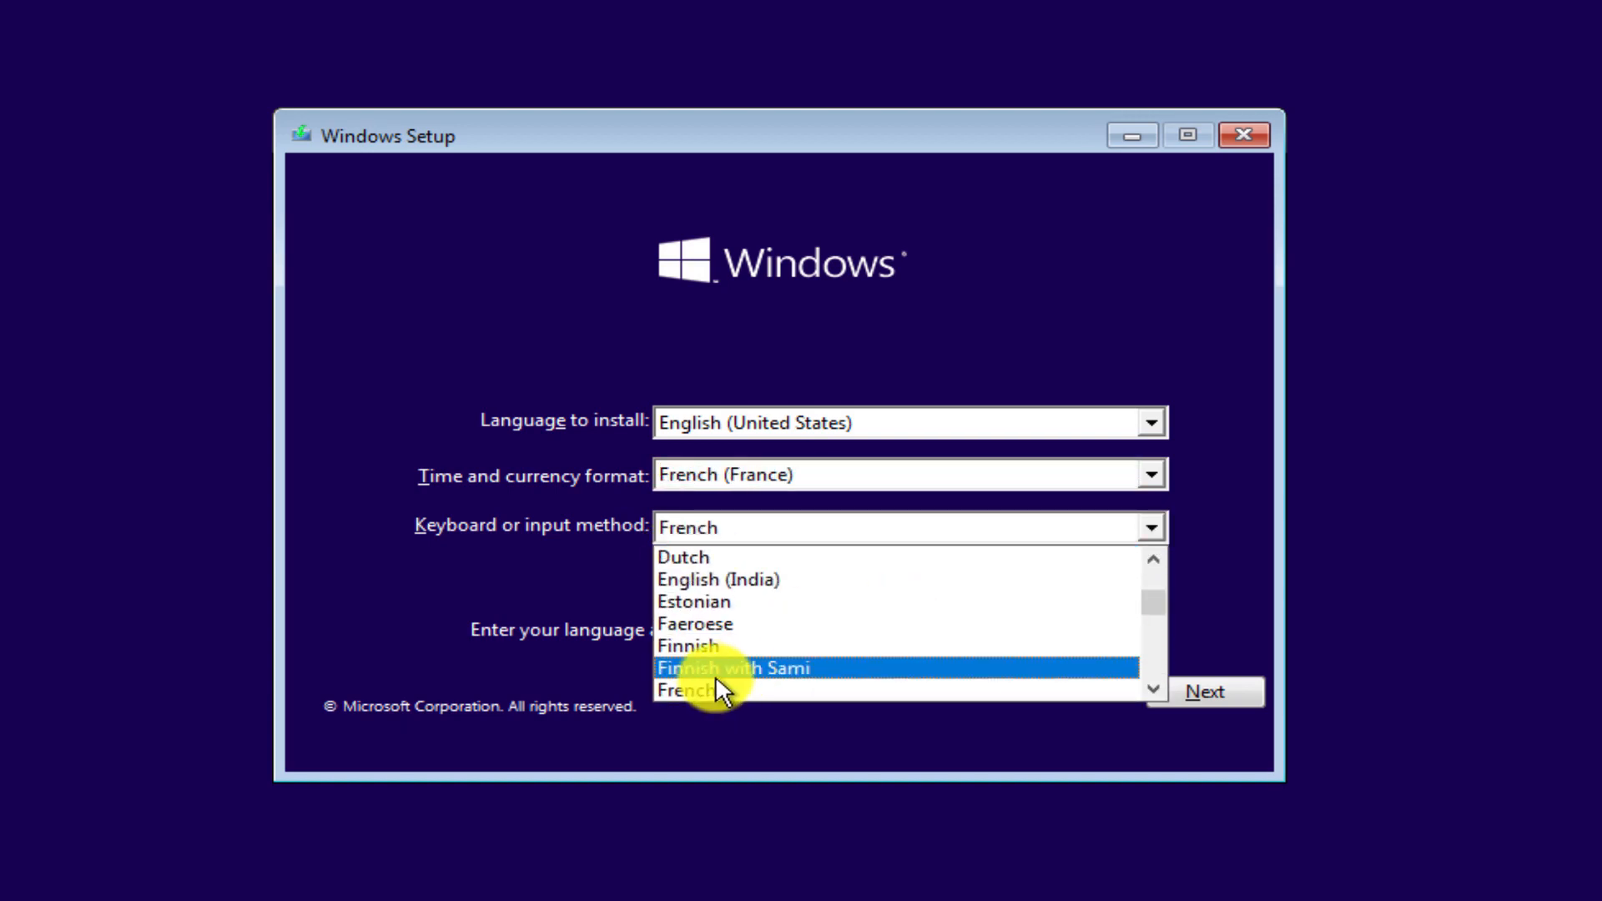
left_click(709, 689)
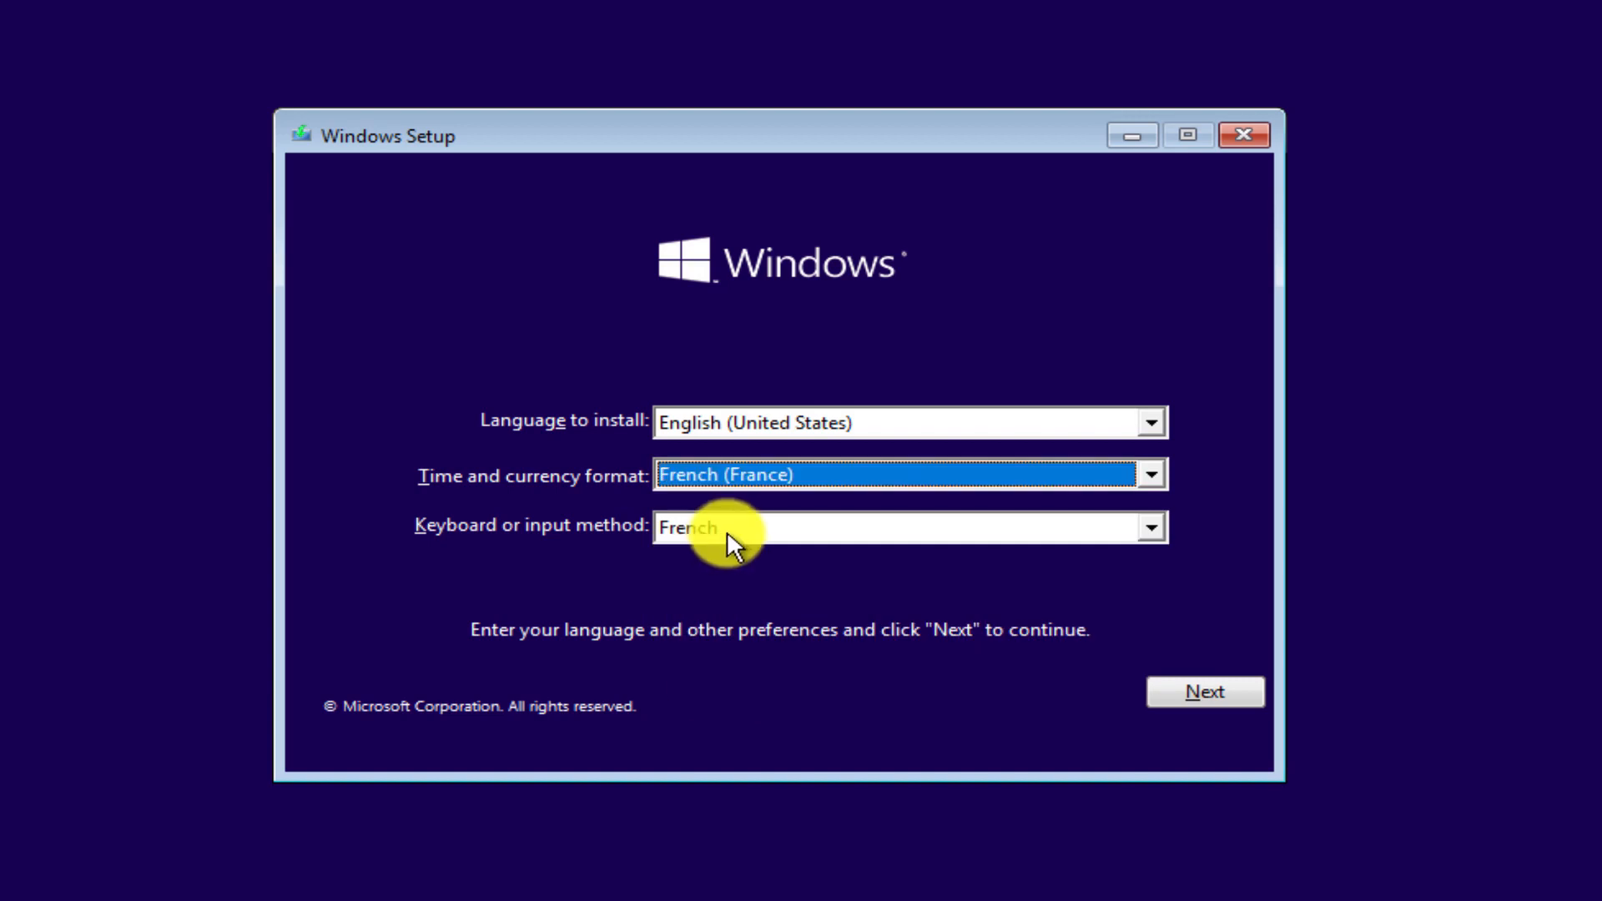
left_click(1201, 691)
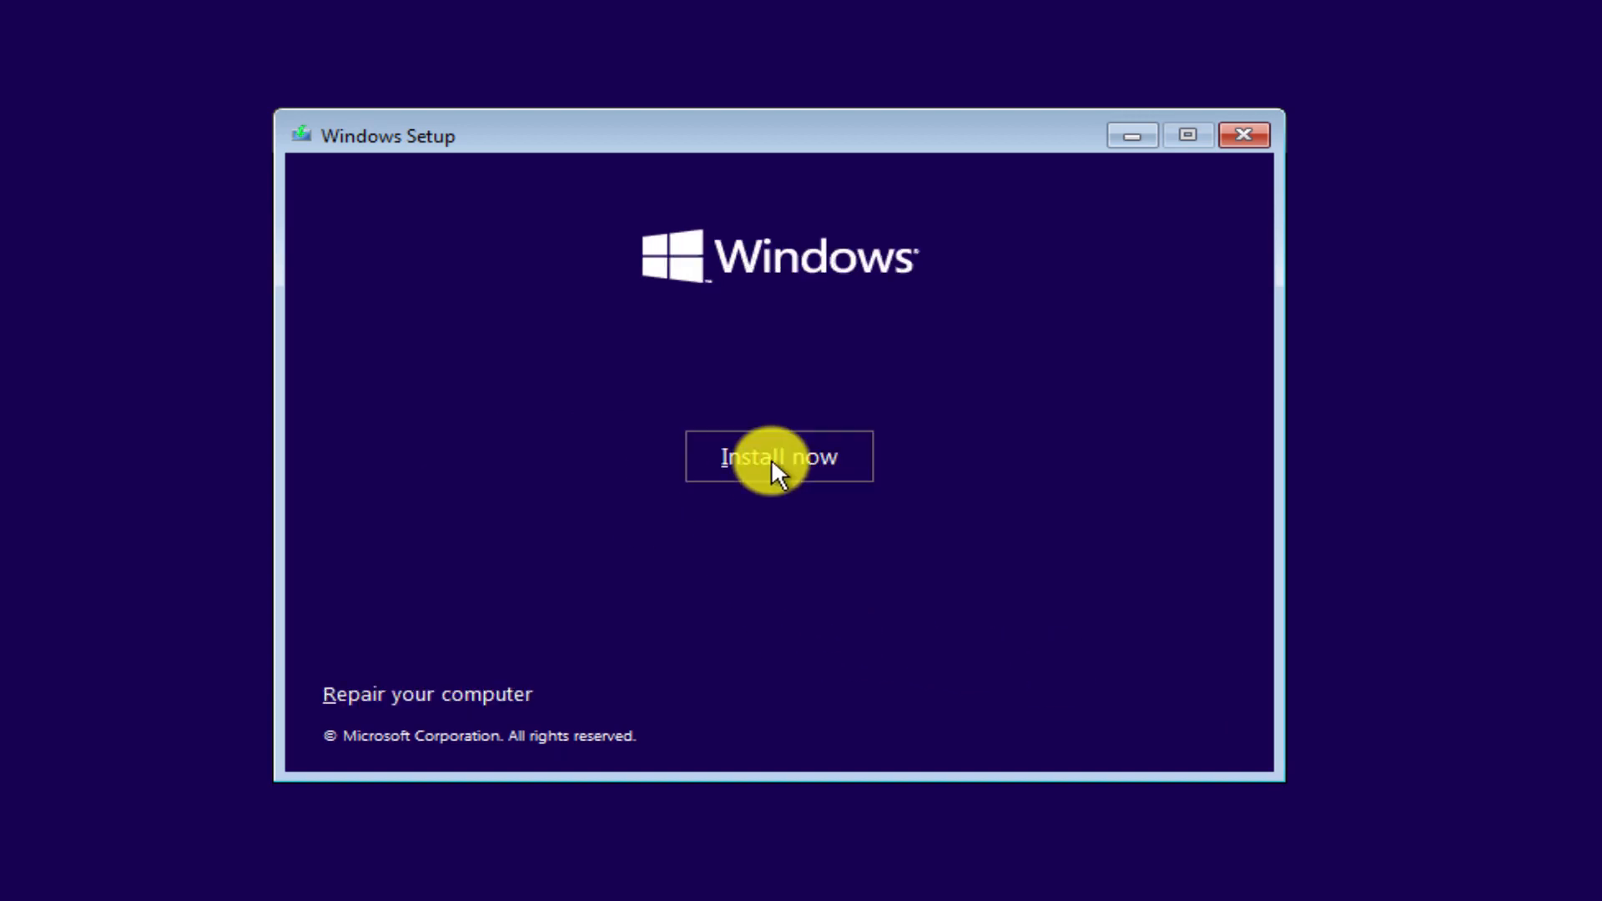
Start the install without a product key and choose the Windows 10 Pro edition.
left_click(773, 457)
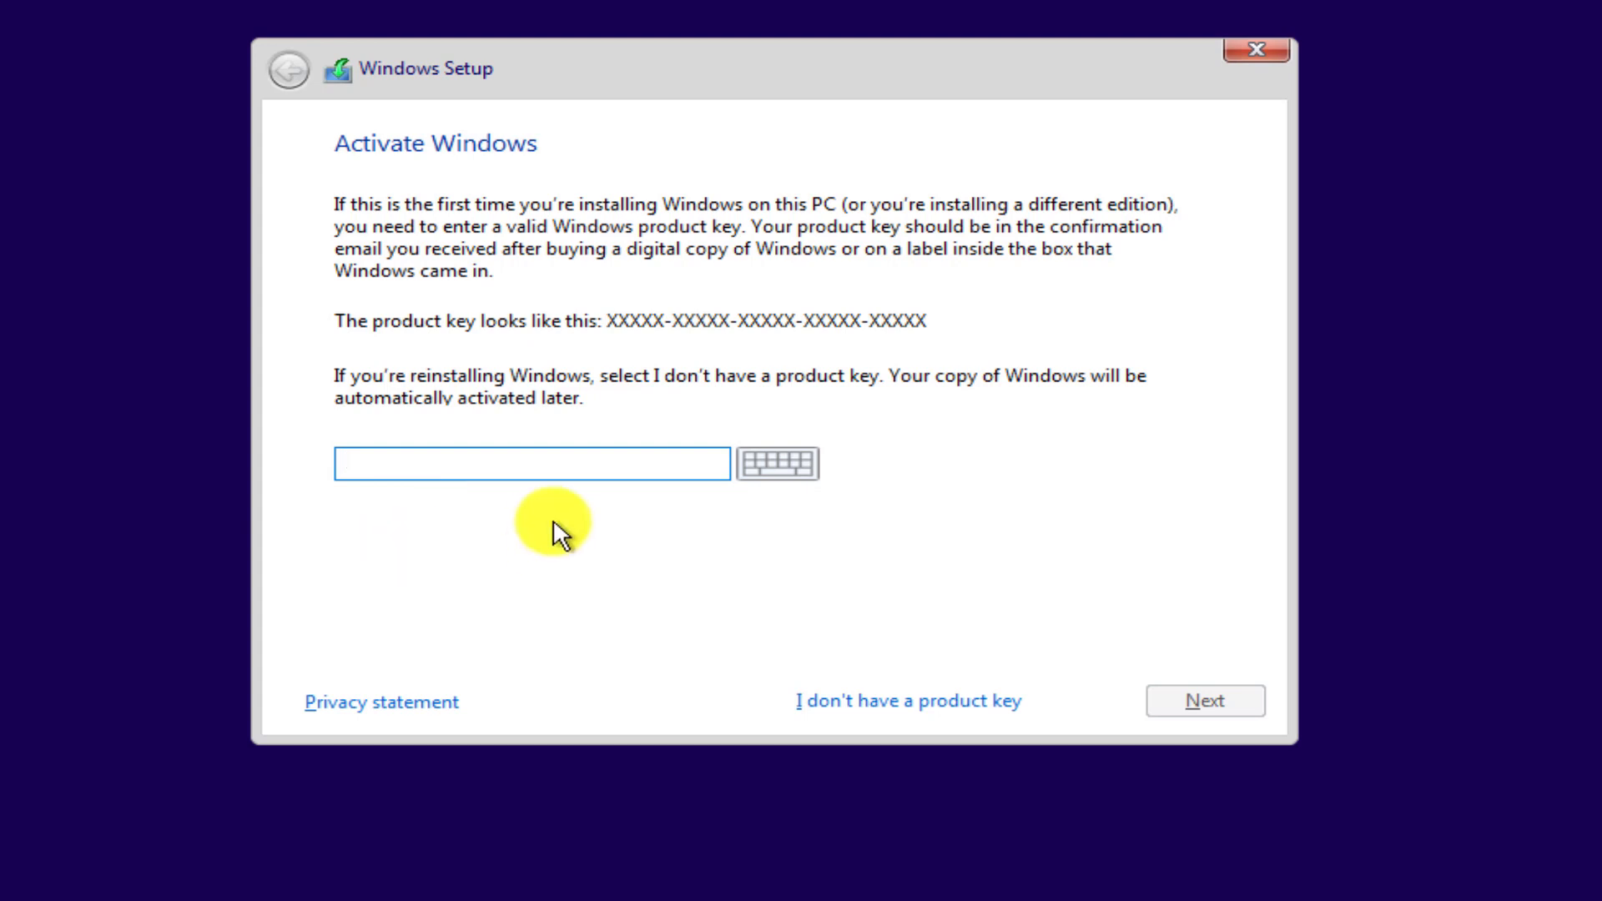
left_click(883, 697)
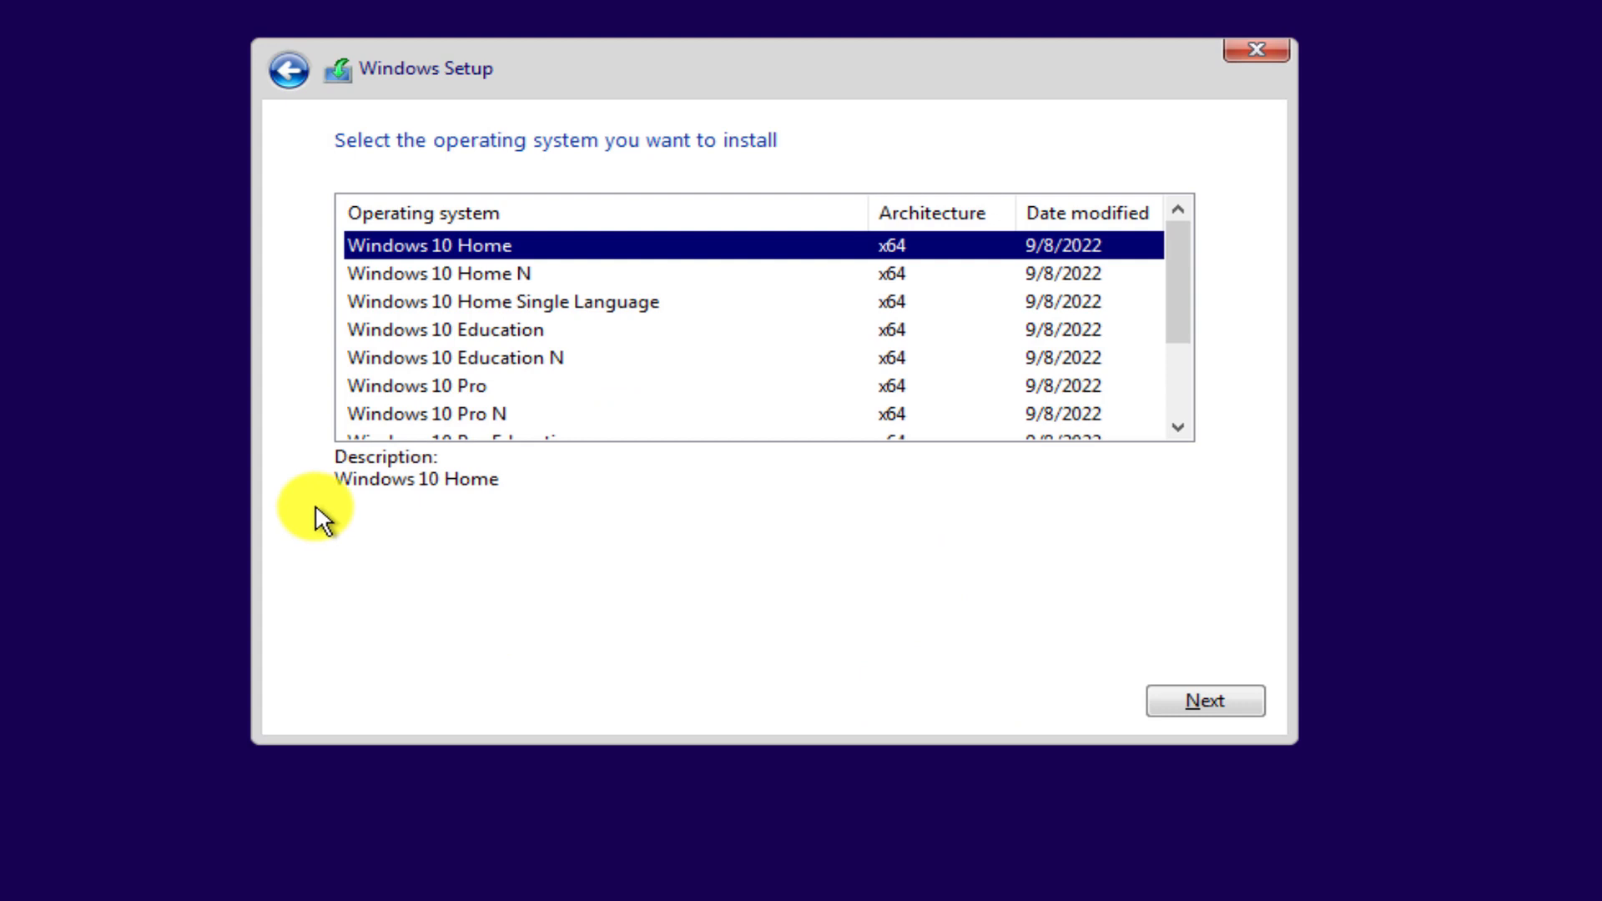
scroll(497, 276, "down", 1)
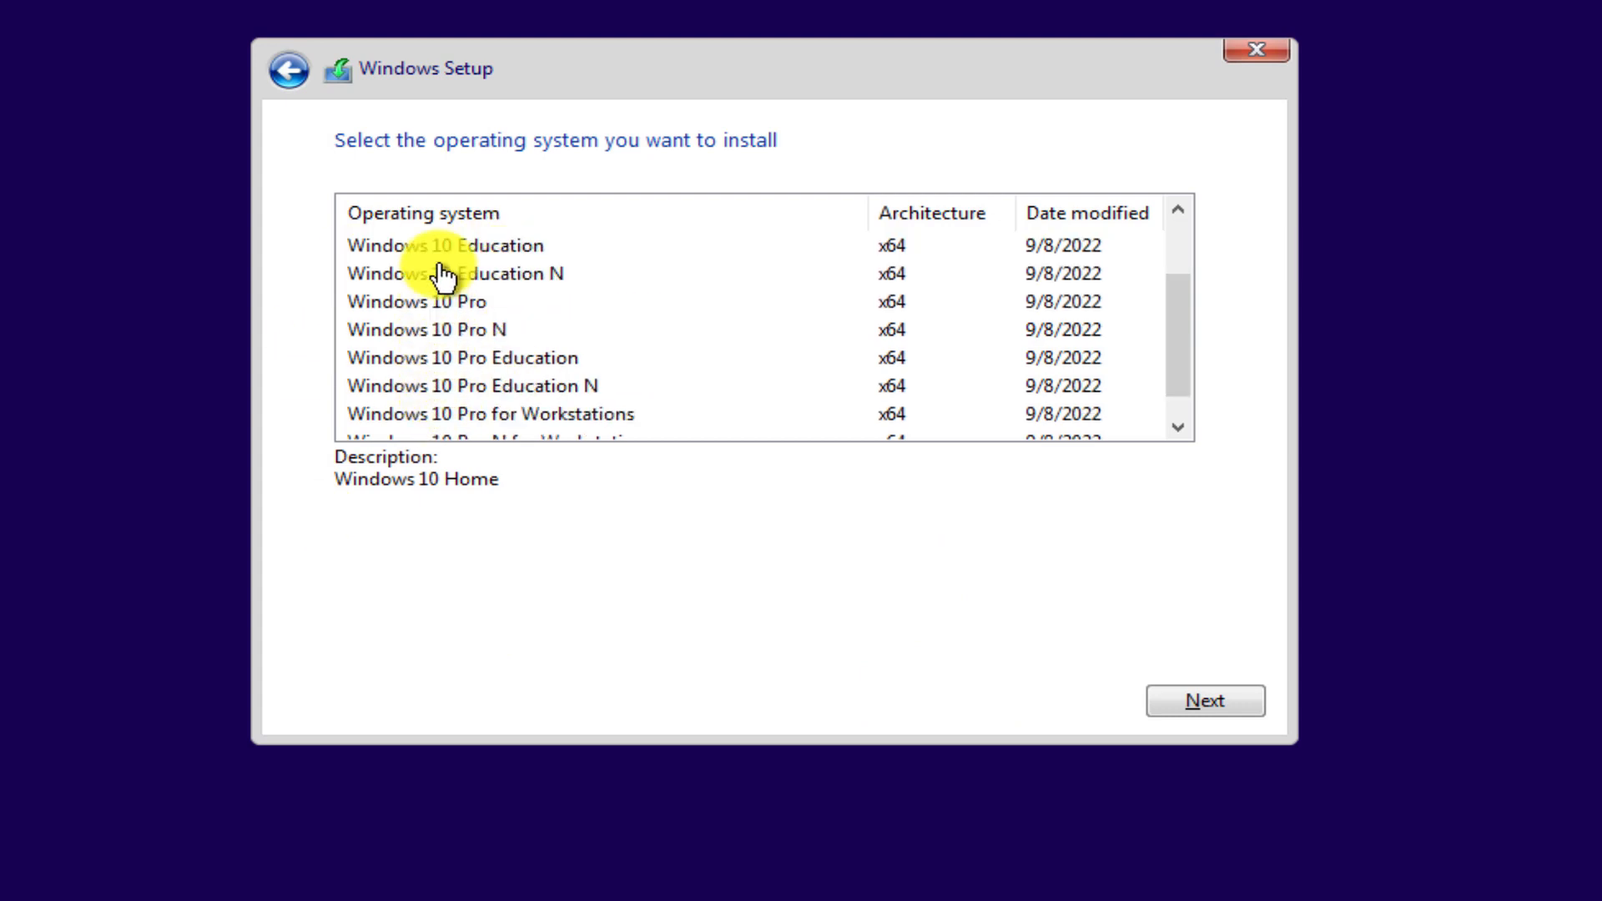
left_click(388, 304)
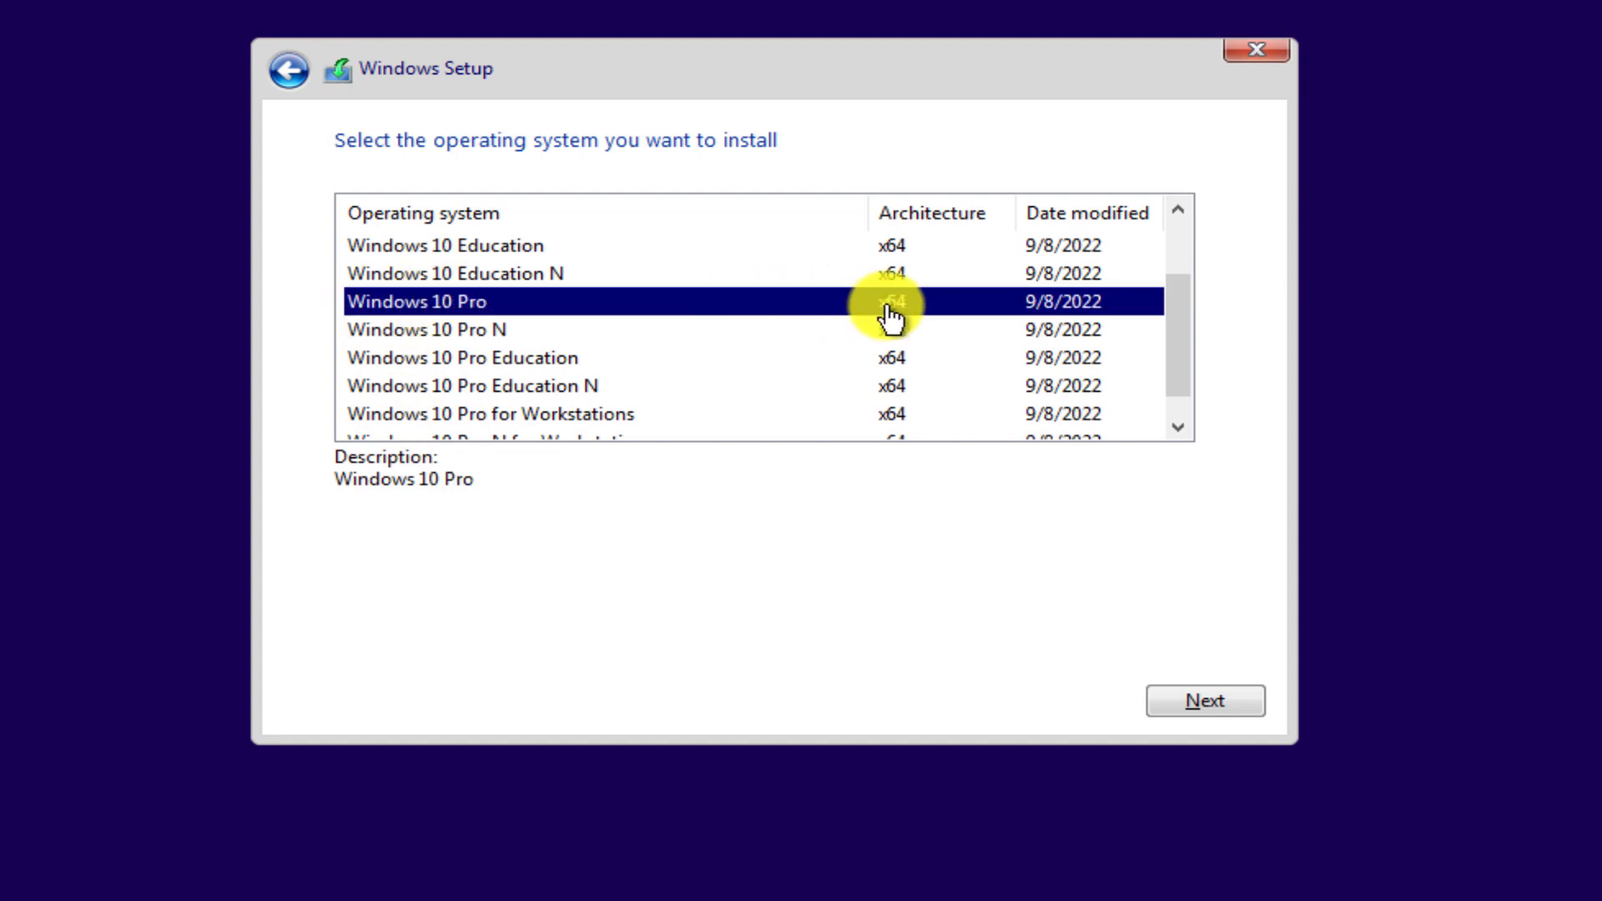
left_click(1210, 699)
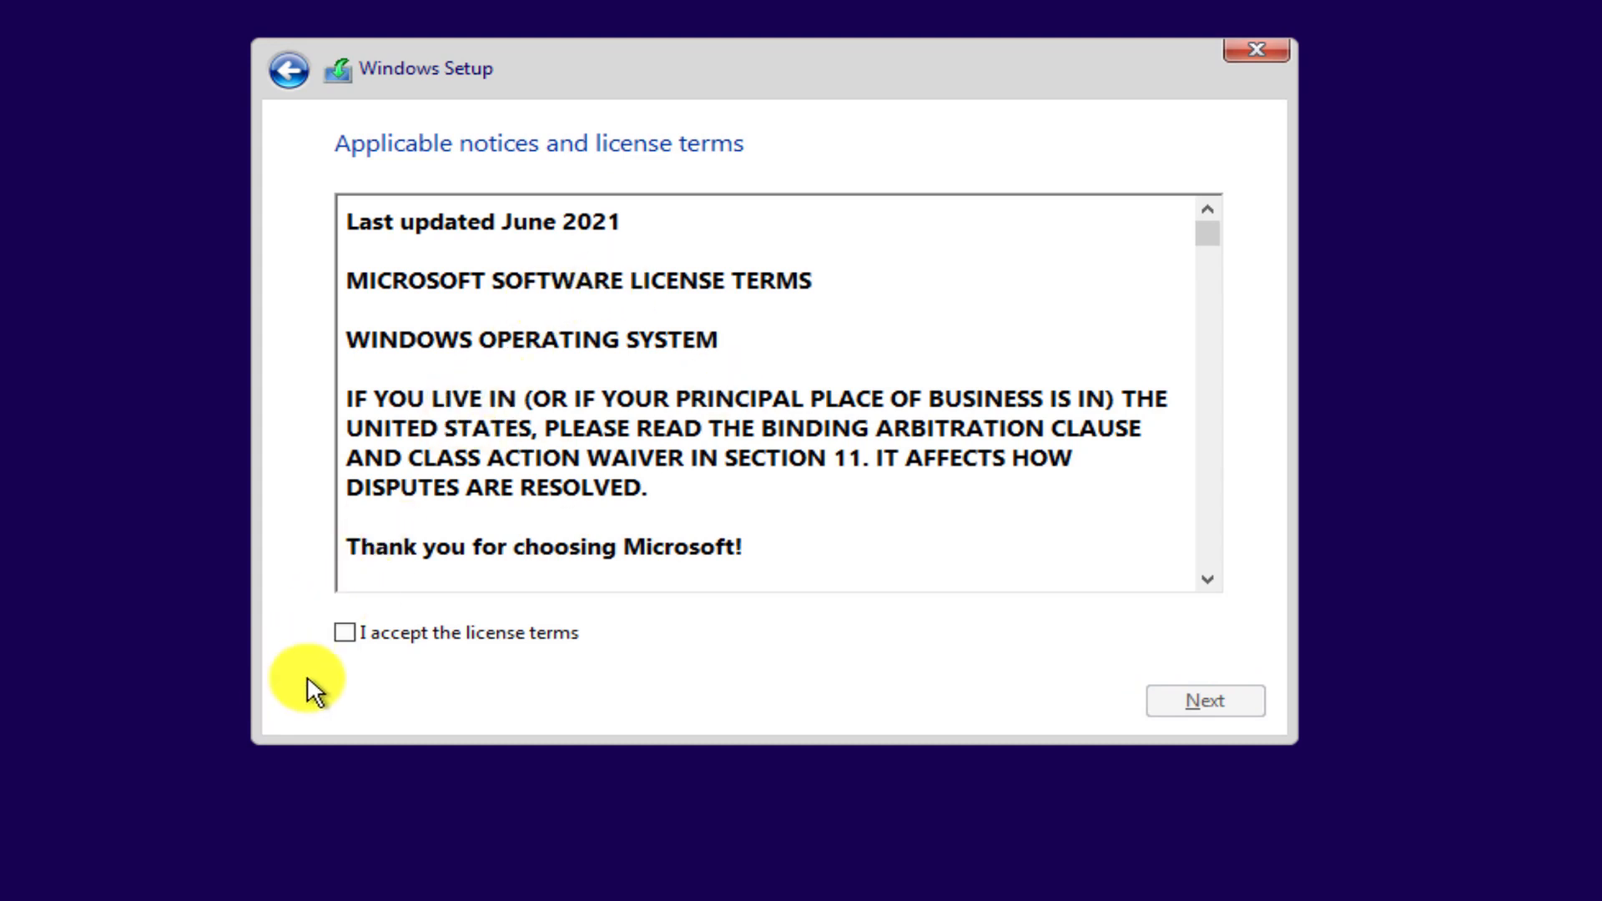
Accept the Windows license terms and continue.
left_click(346, 633)
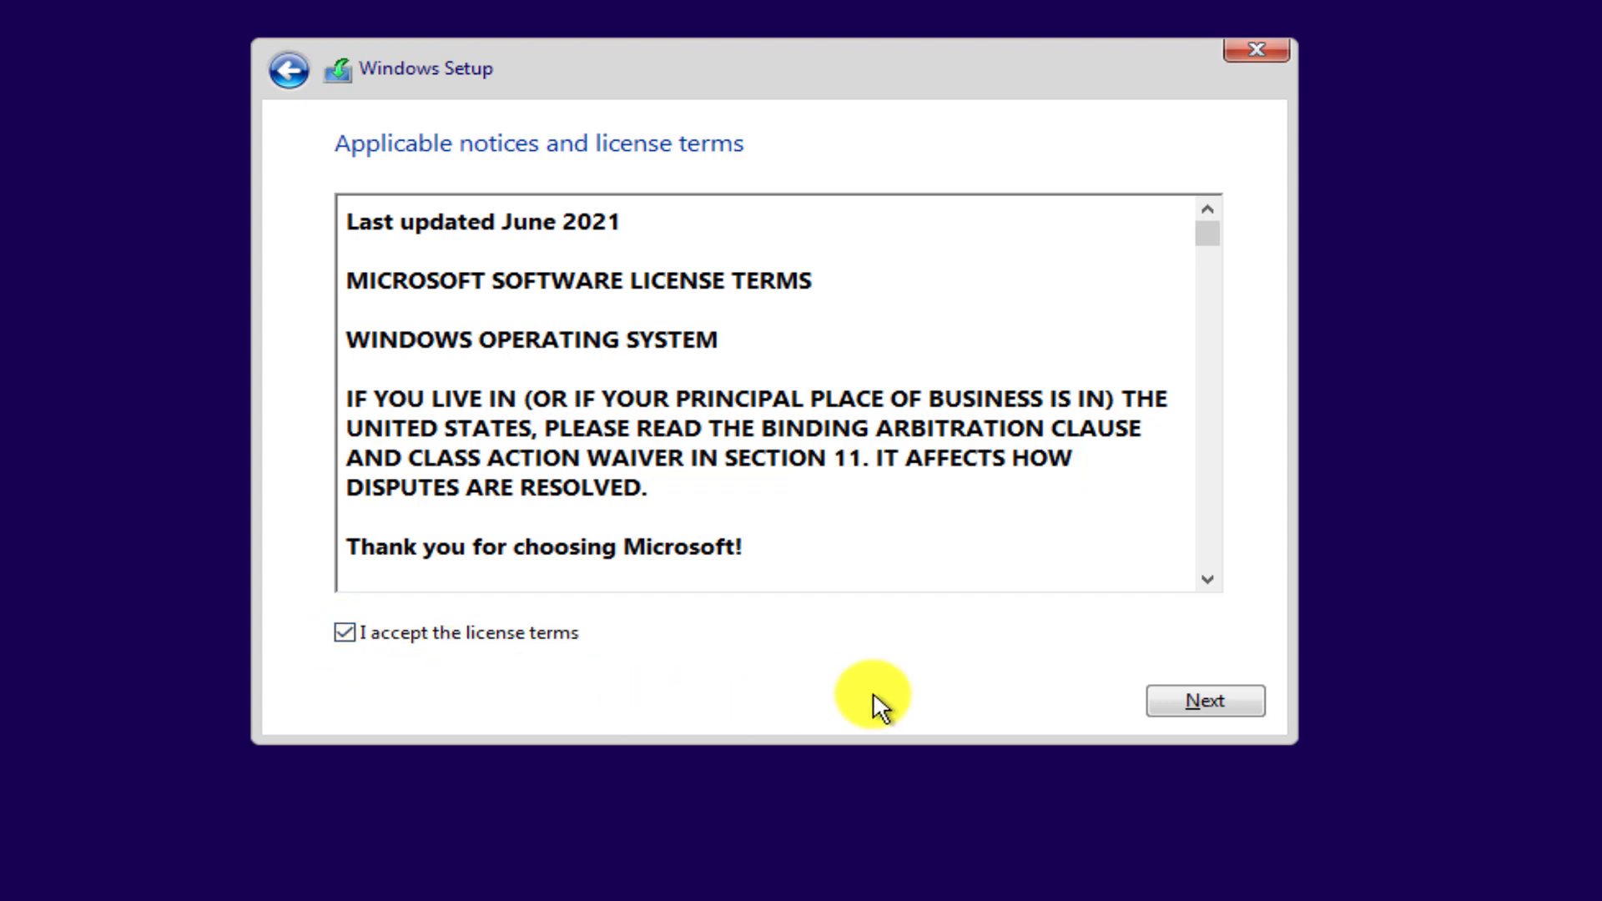
left_click(1199, 696)
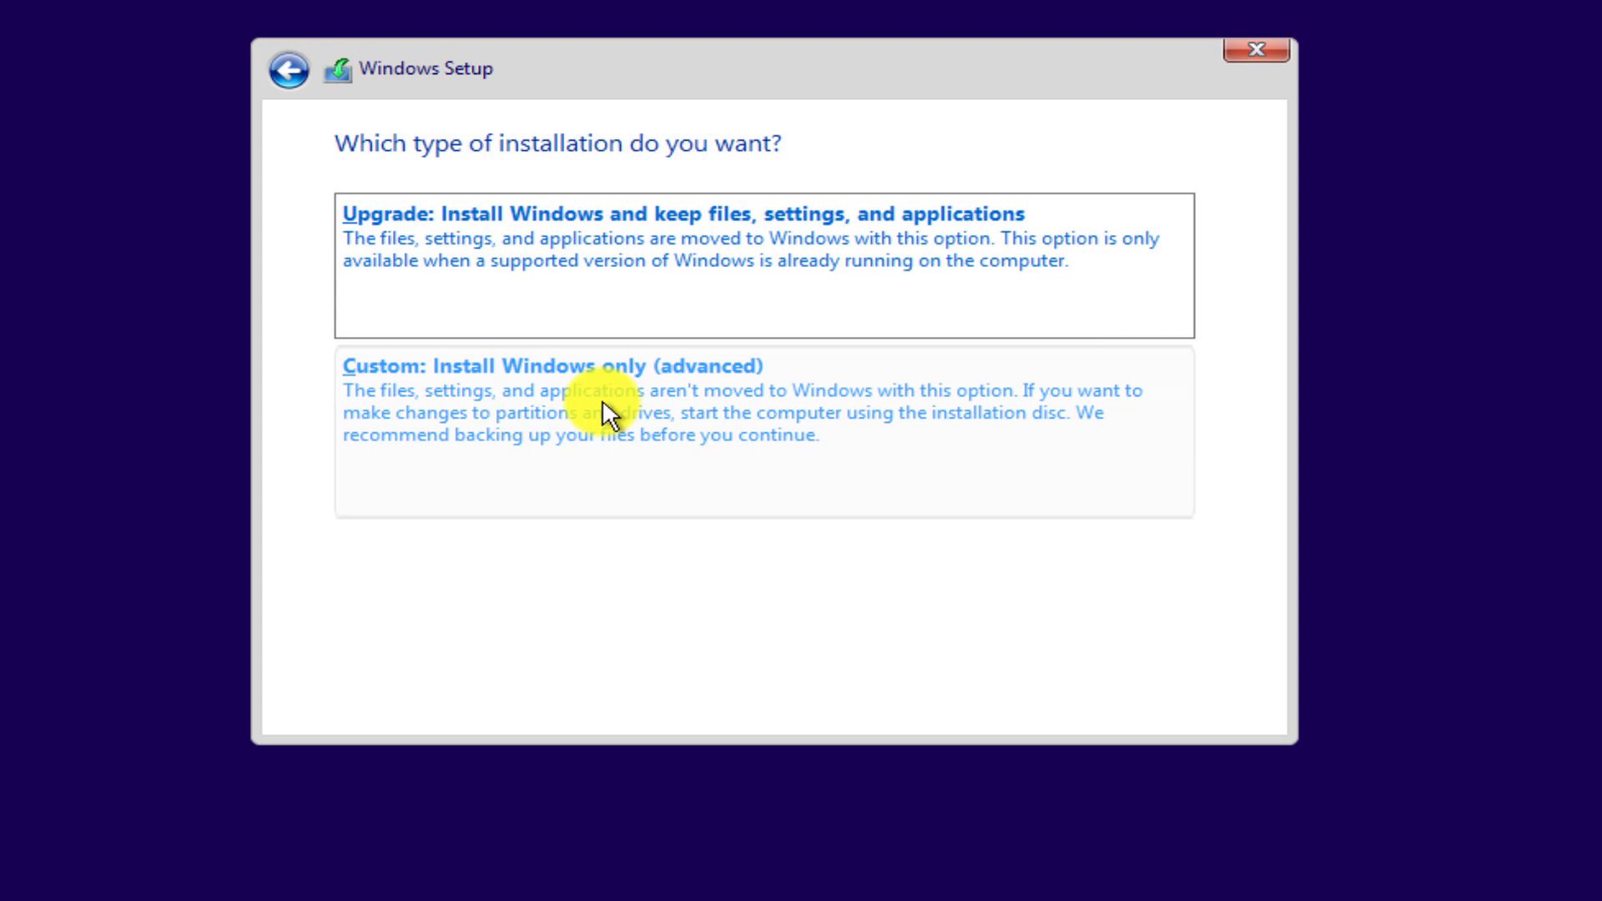
Choose Custom install and create a 204800 MB partition, allowing the extra system partitions.
left_click(415, 411)
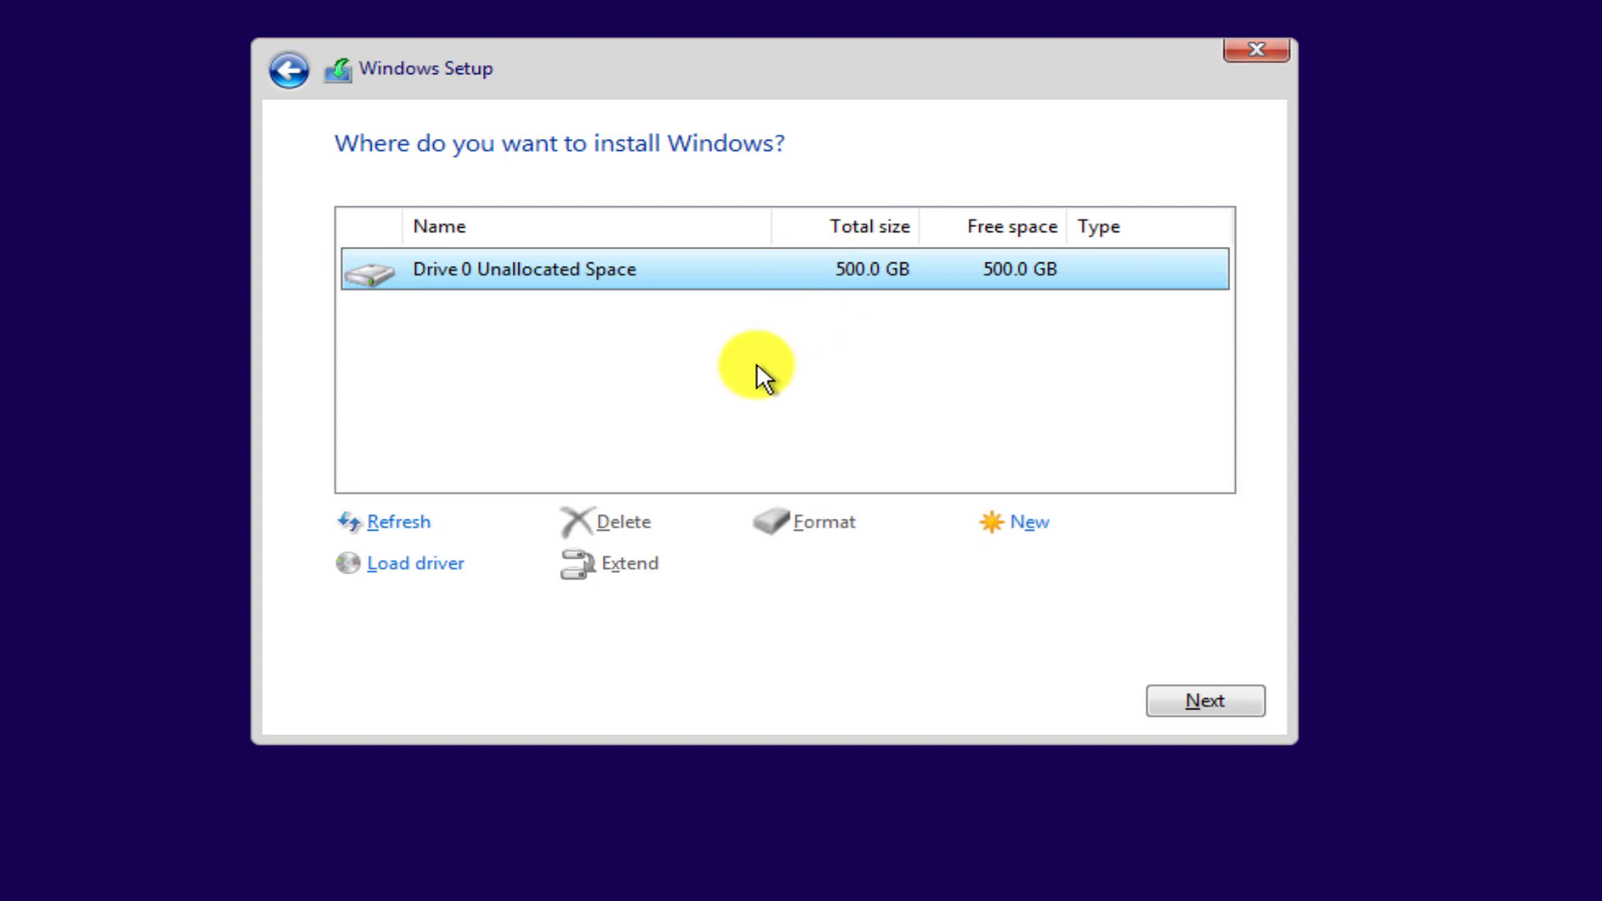
left_click(1027, 534)
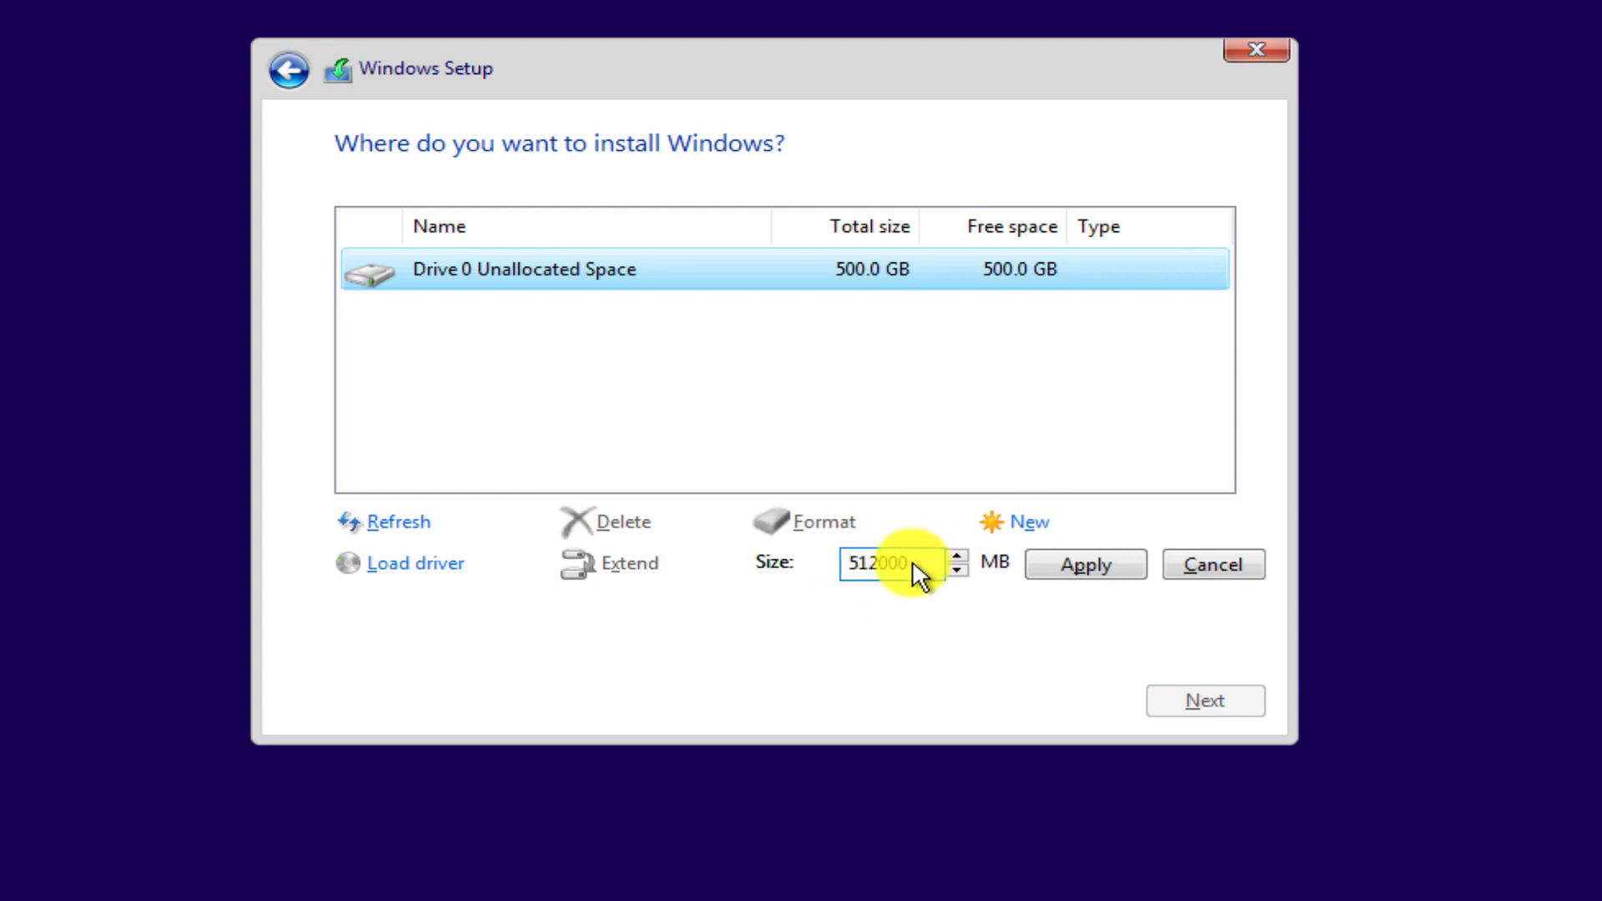
left_click_drag(913, 563, 853, 562)
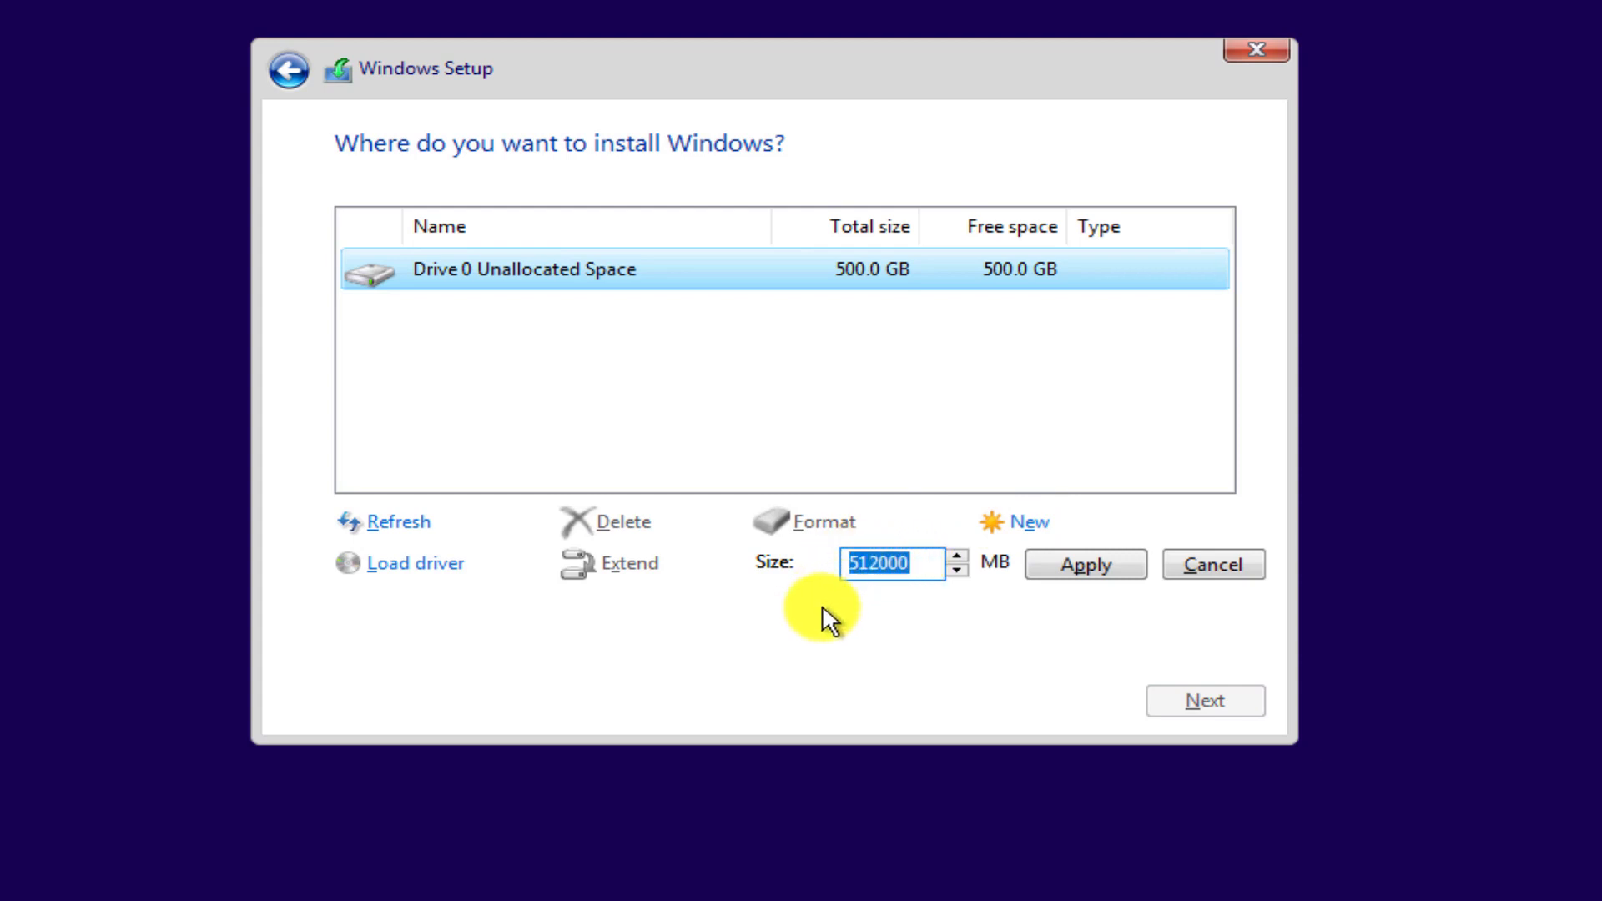
key("BackSpace")
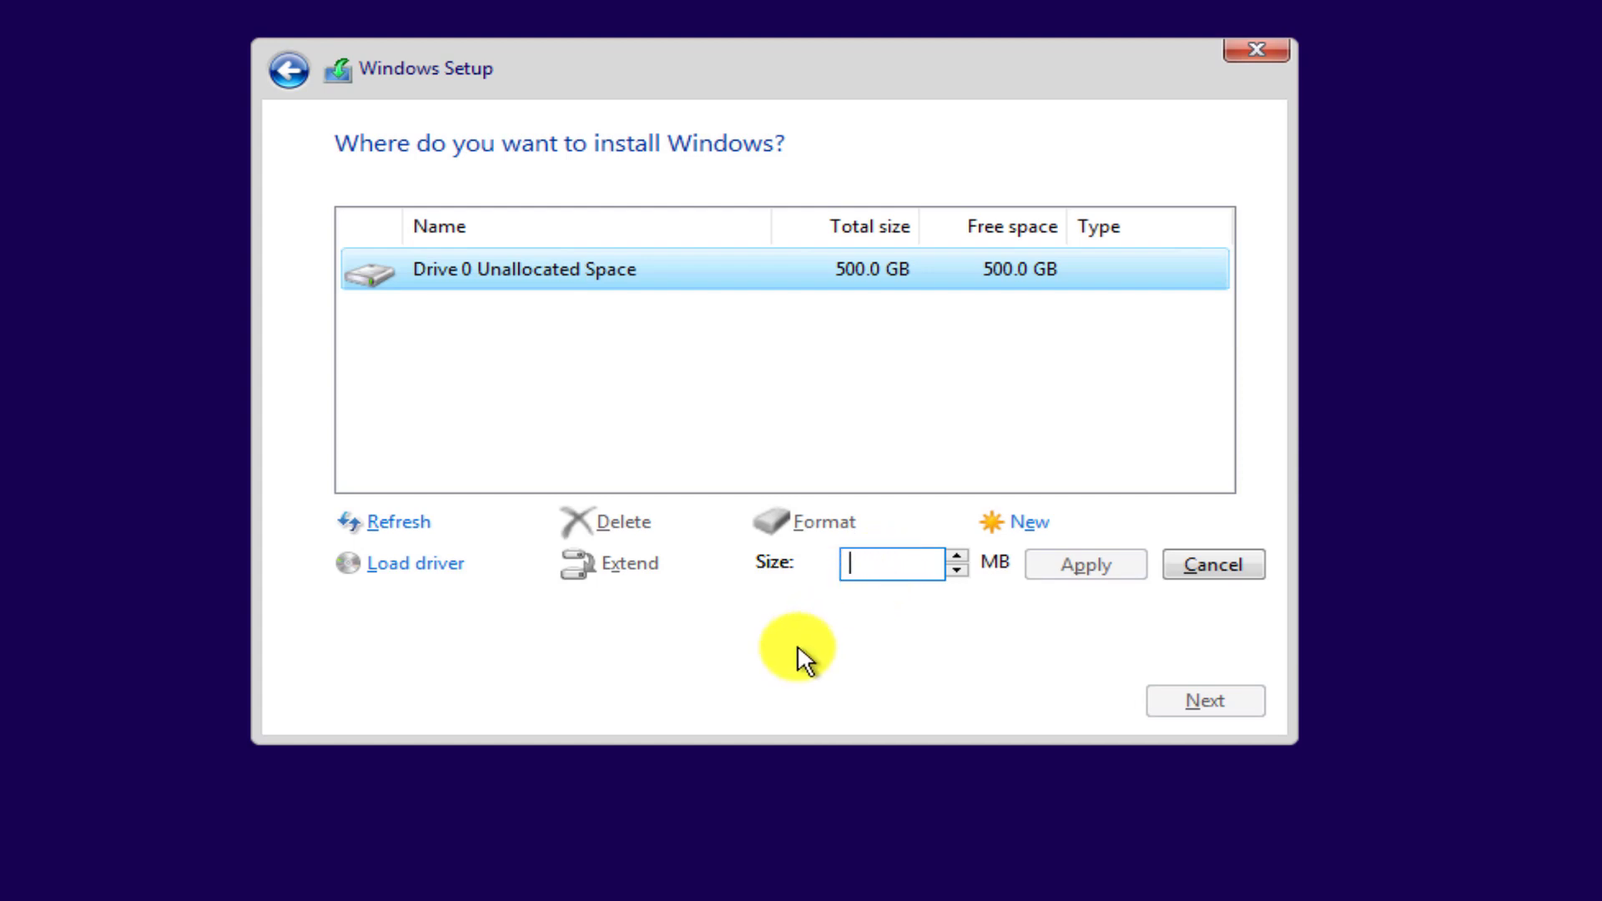
type("2")
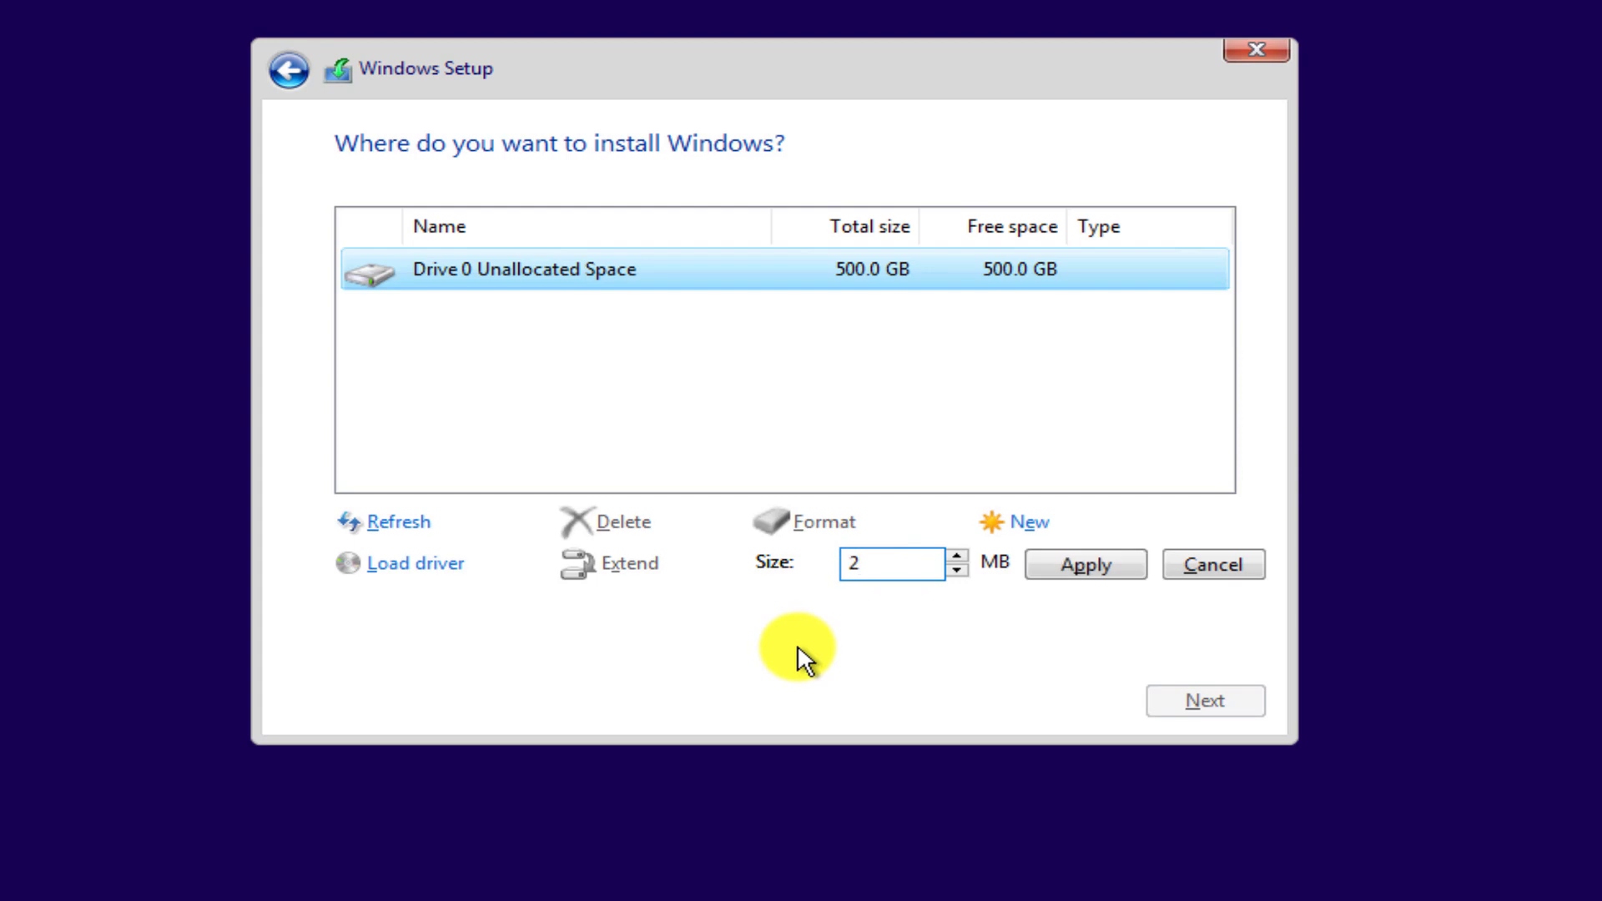
type("04800")
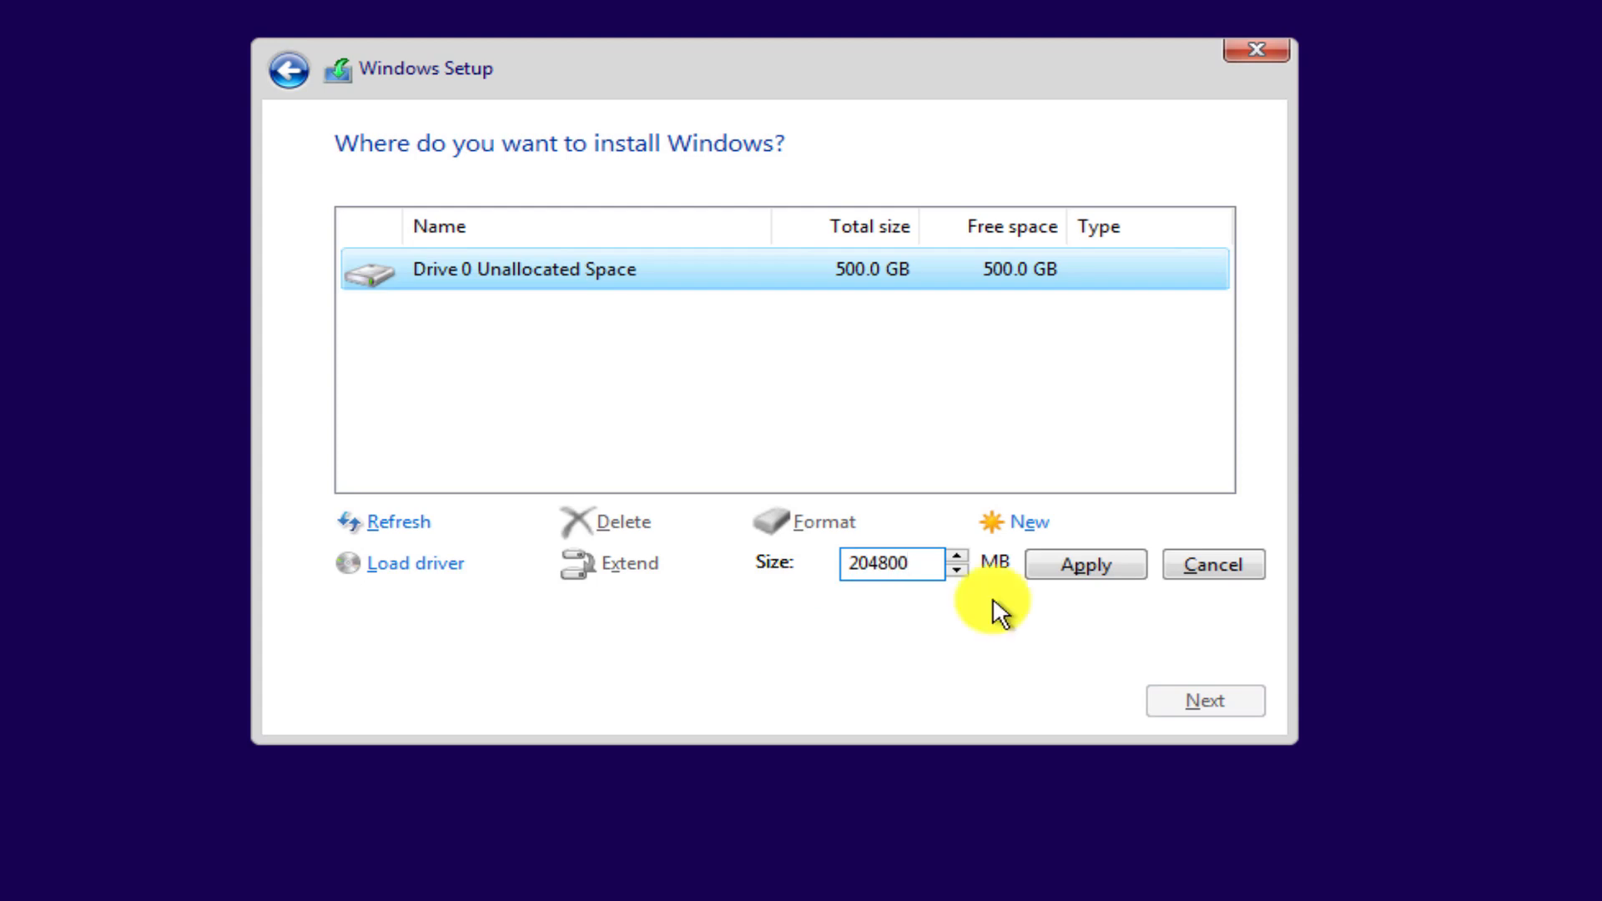
left_click(1068, 570)
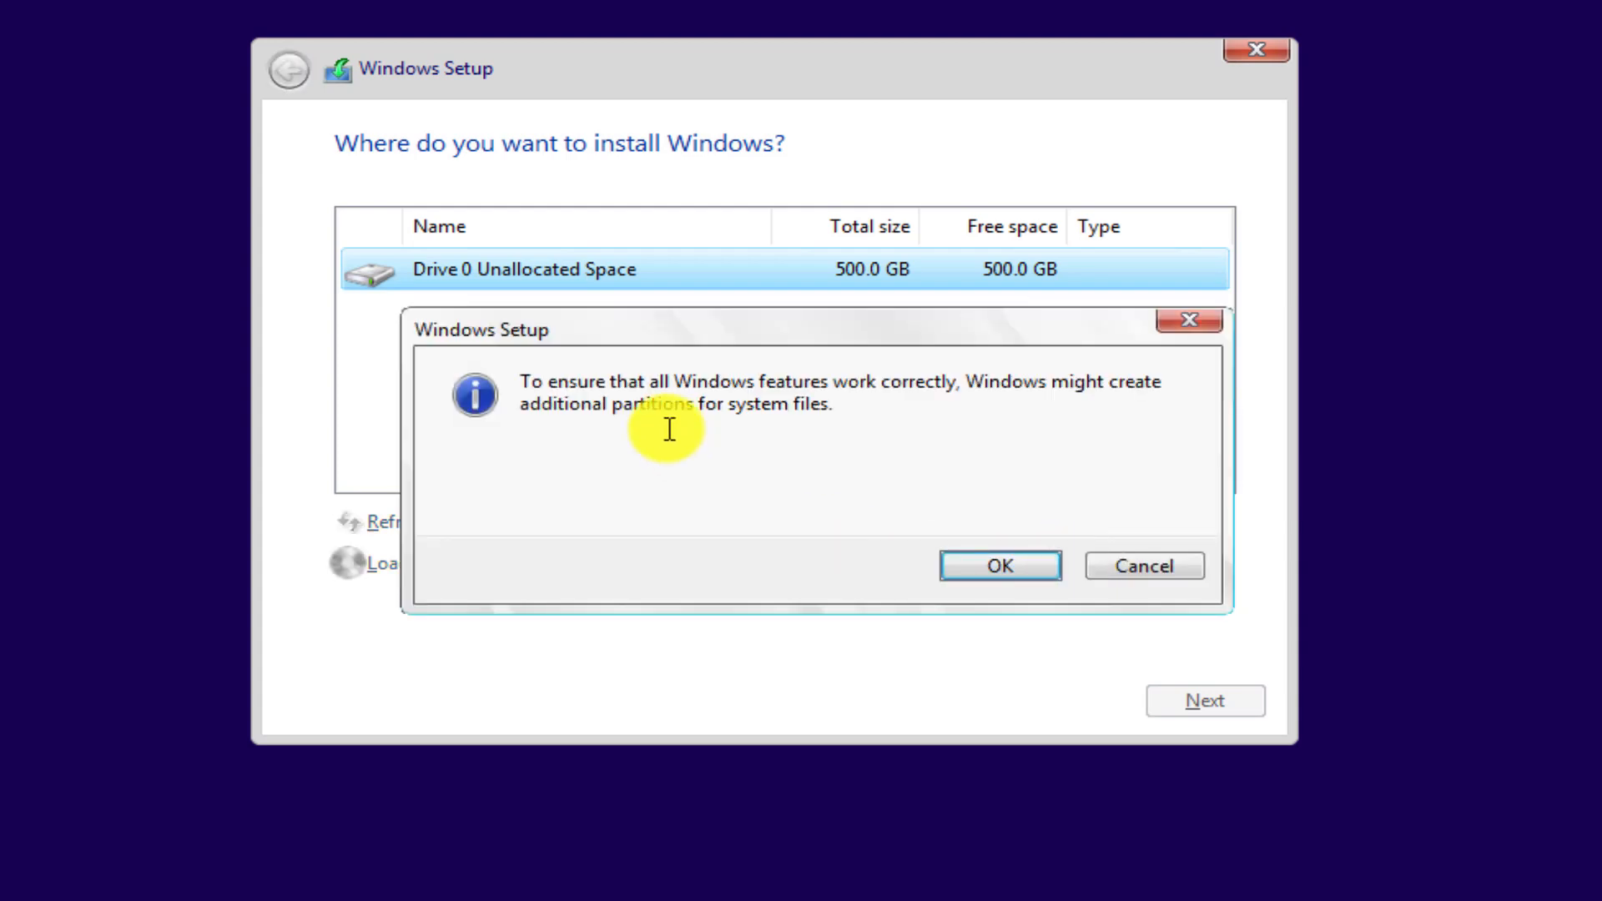
left_click(959, 569)
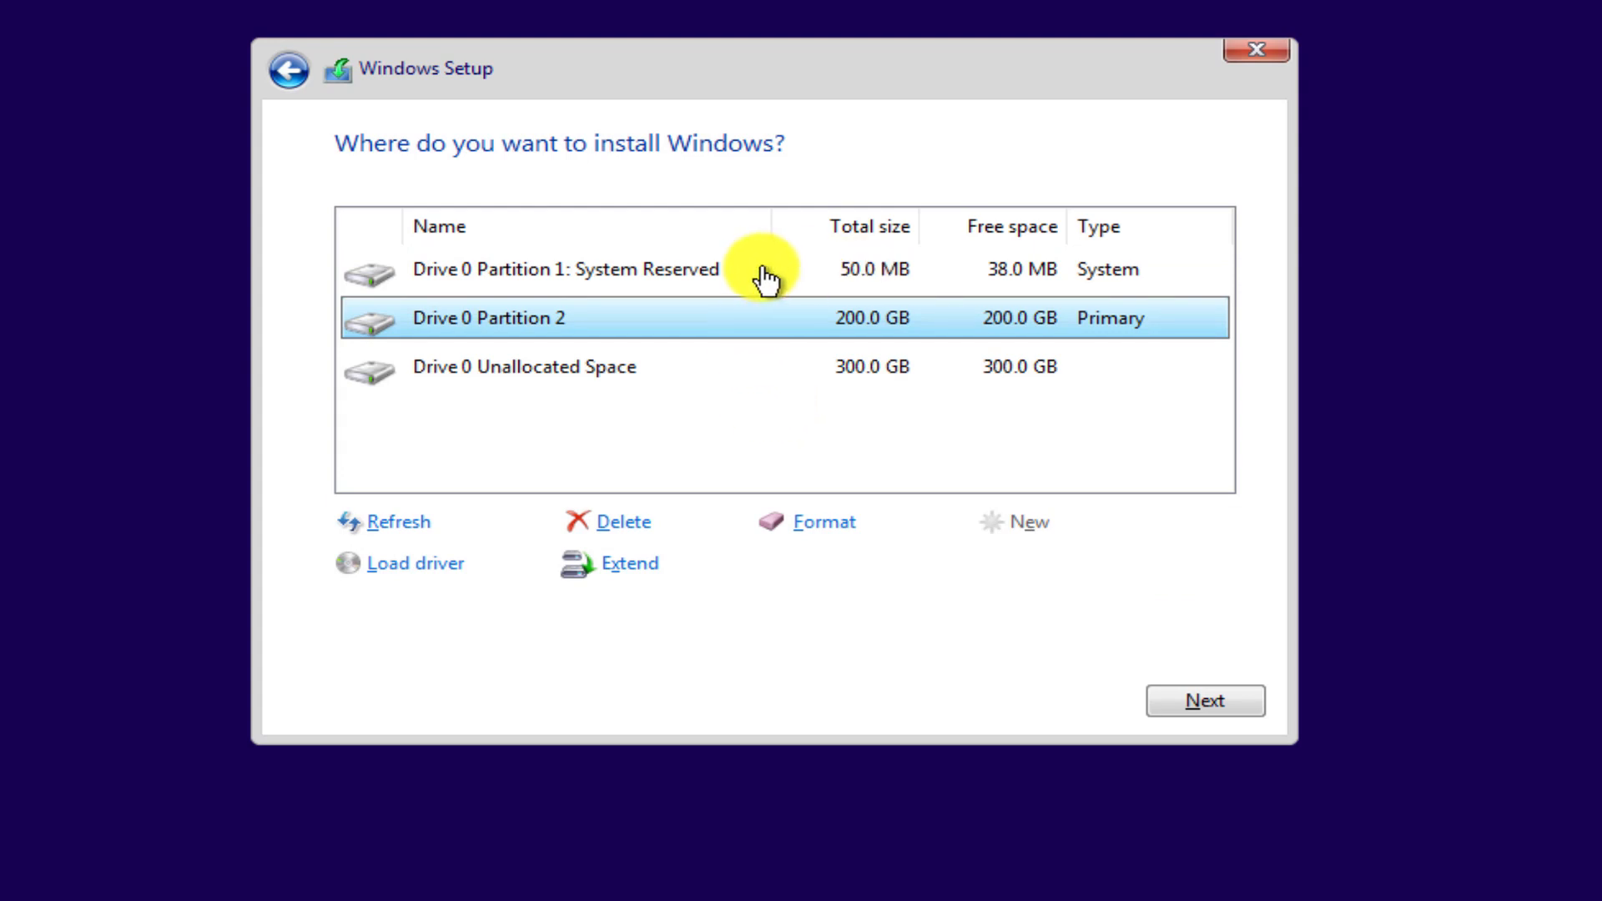
Create a 102400 MB partition in the 300 GB unallocated space.
left_click(855, 275)
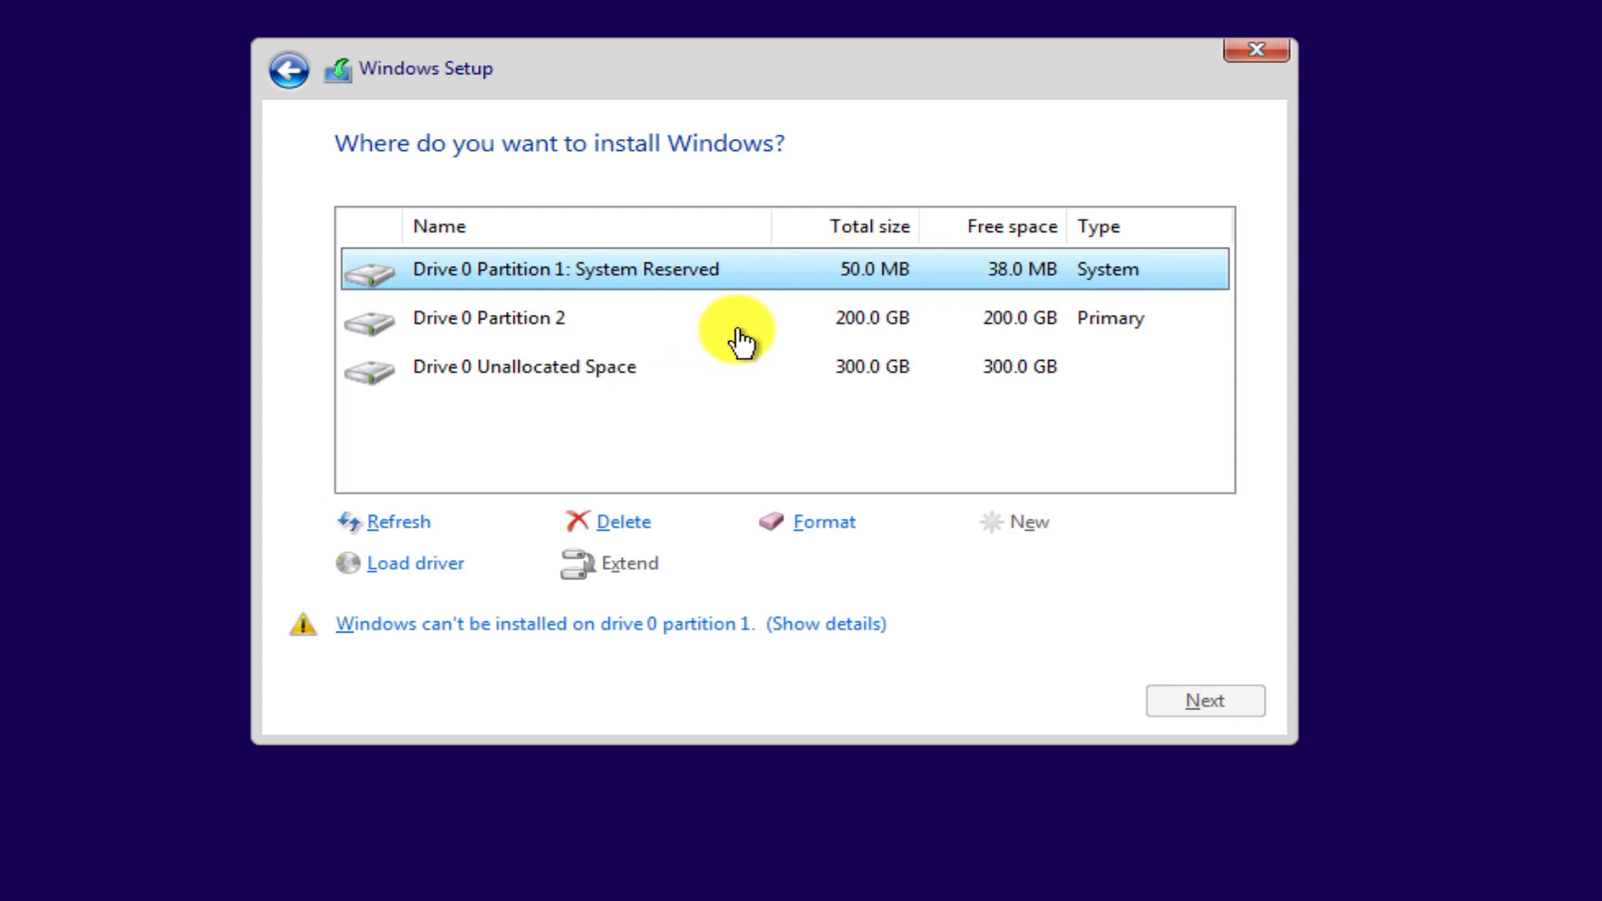
left_click(527, 329)
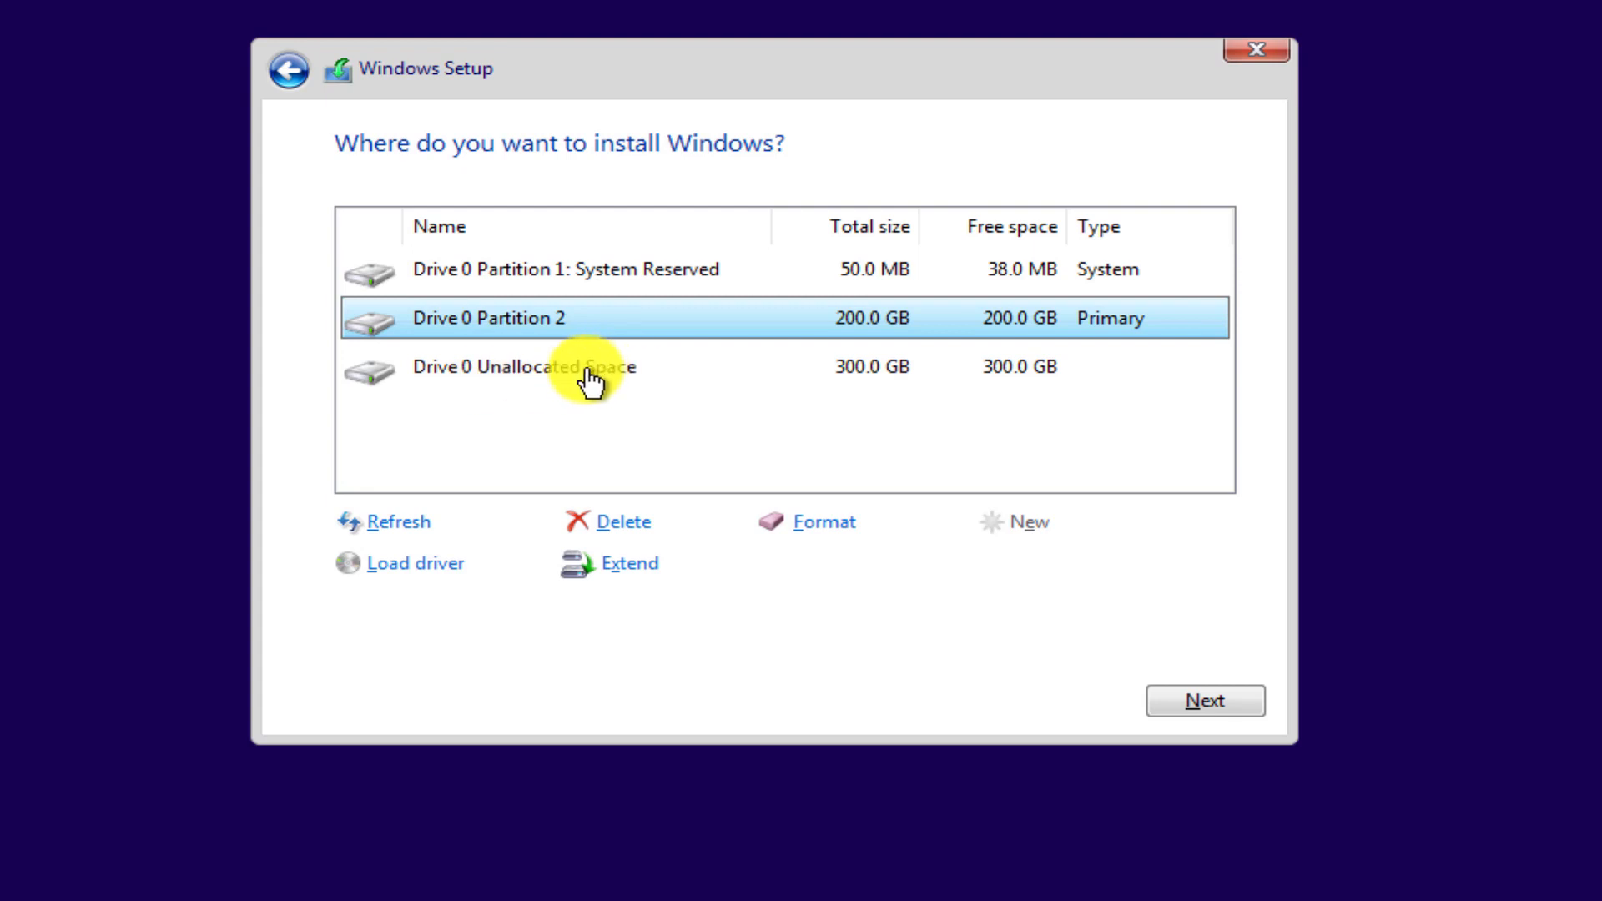
left_click(534, 383)
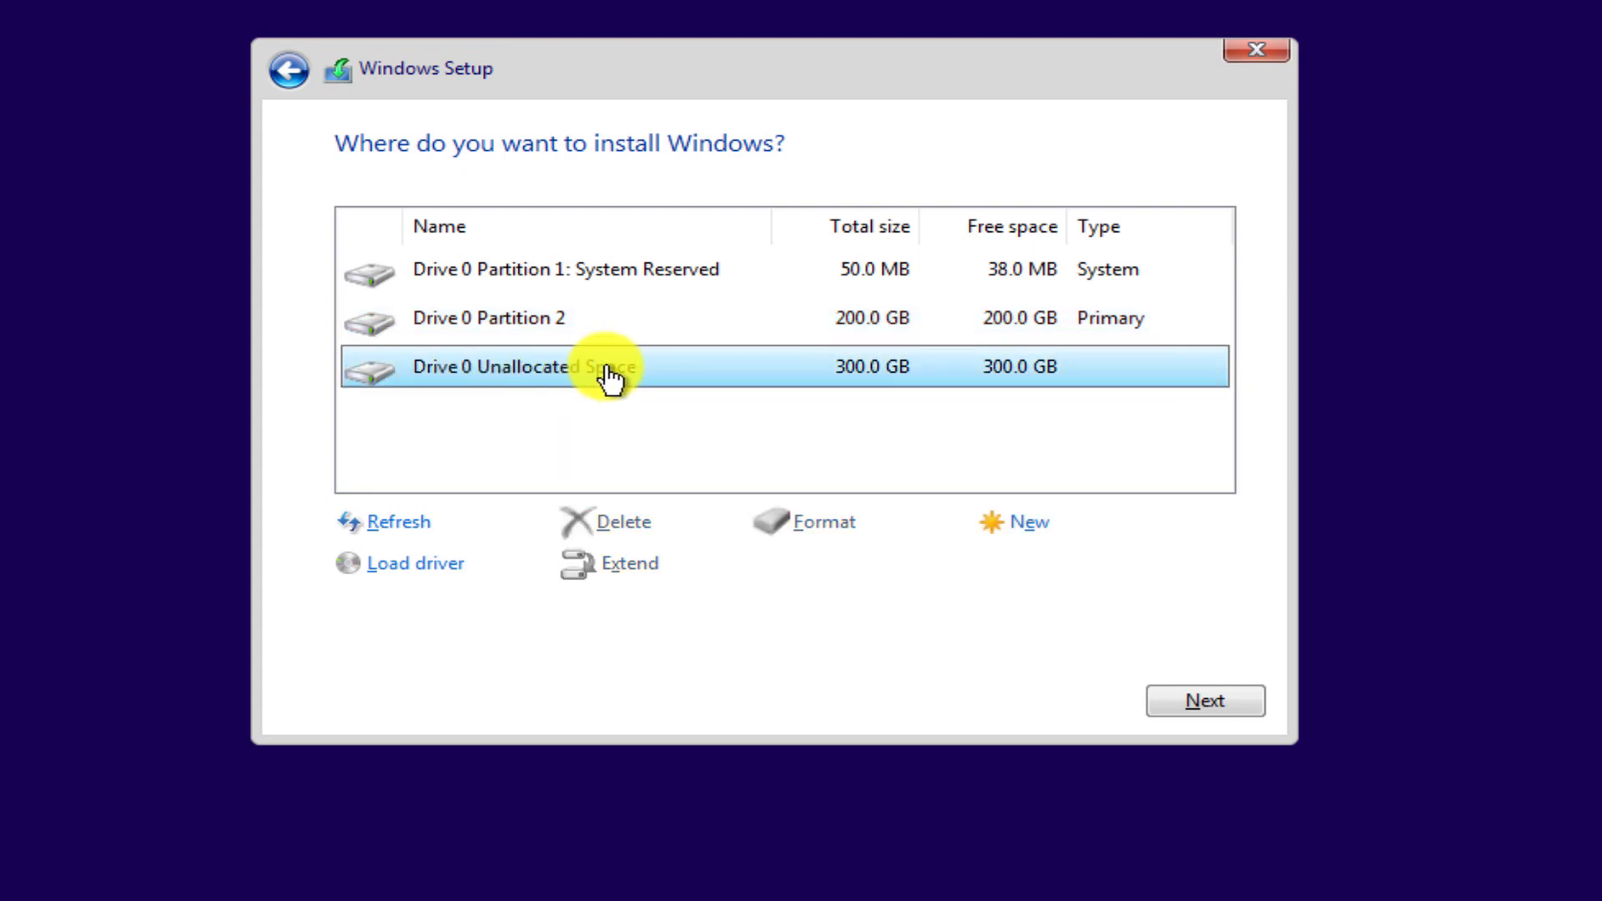
left_click(1028, 526)
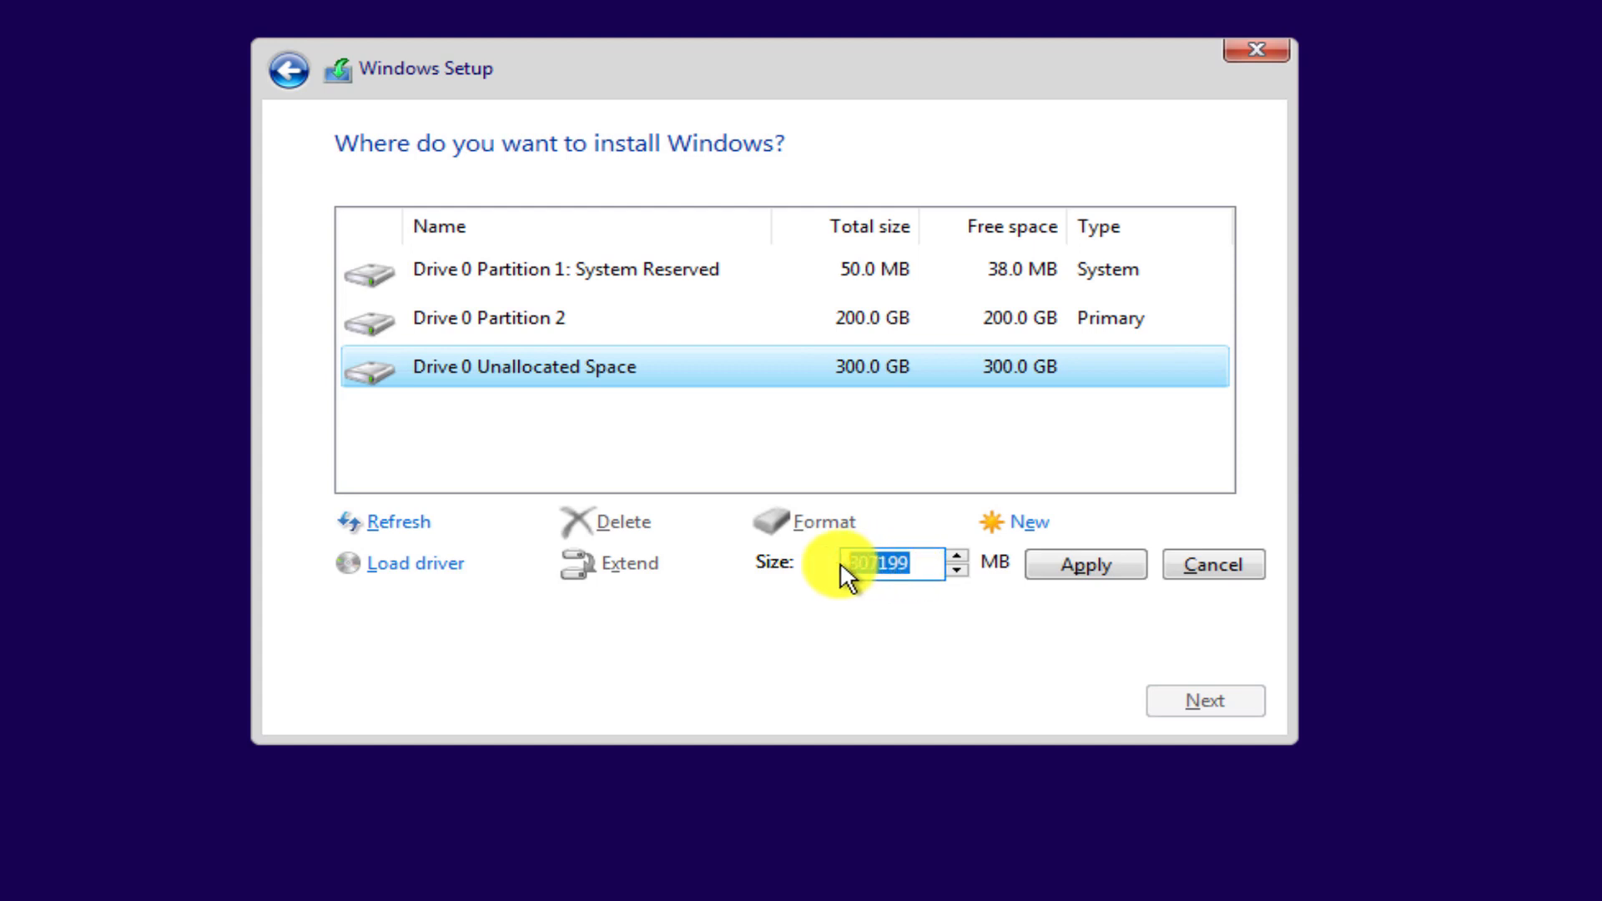
key("BackSpace")
type("10")
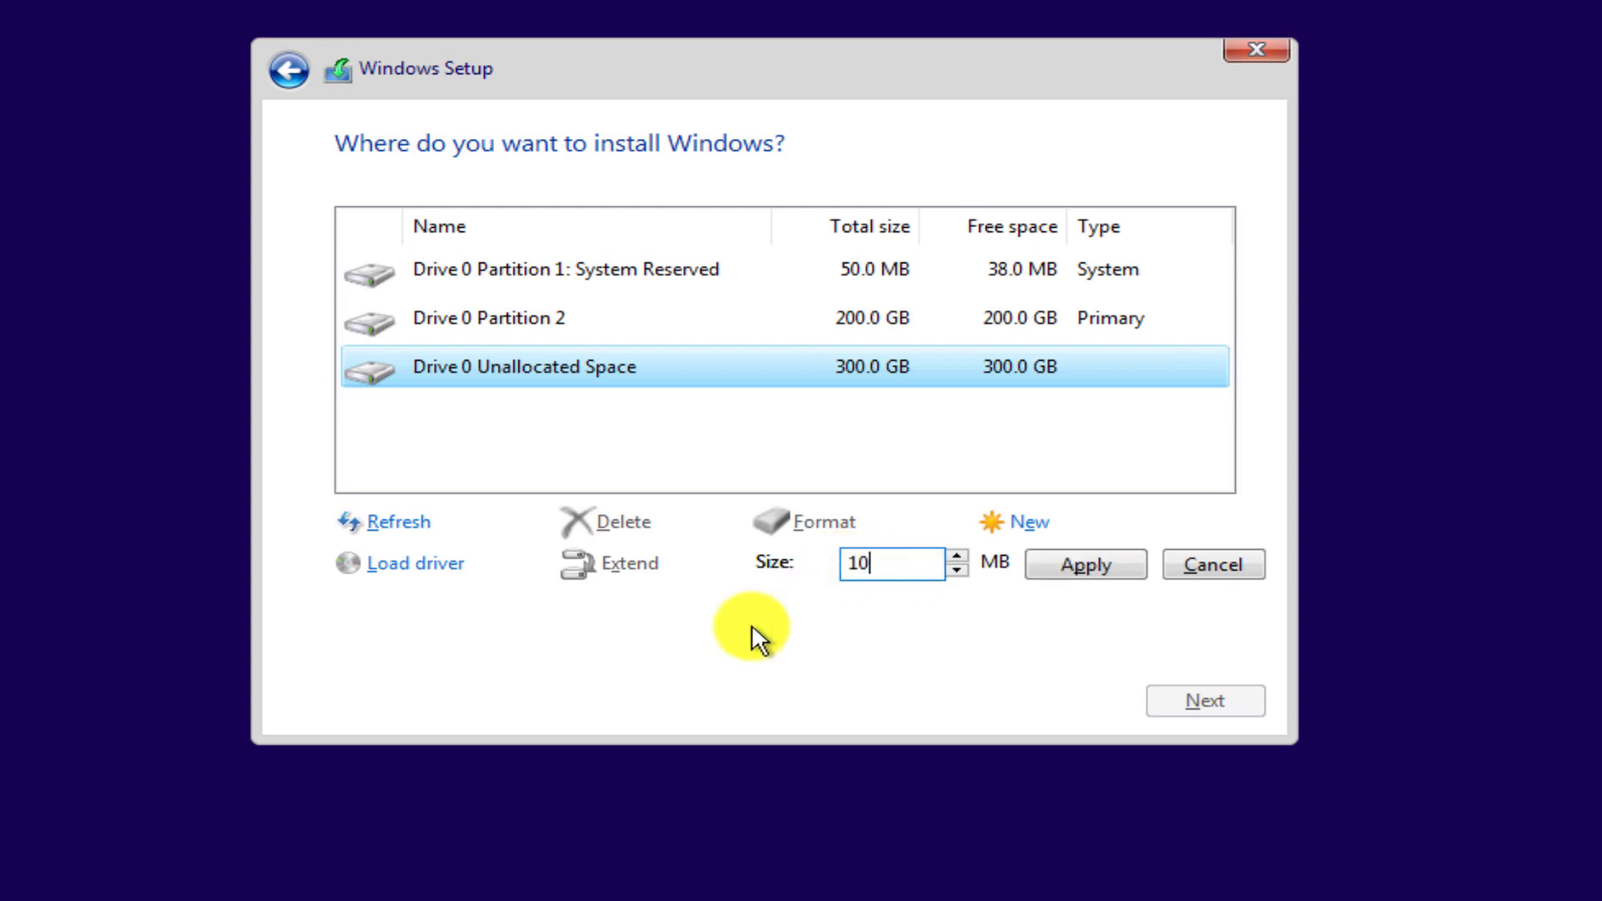
type("2400")
left_click(1085, 563)
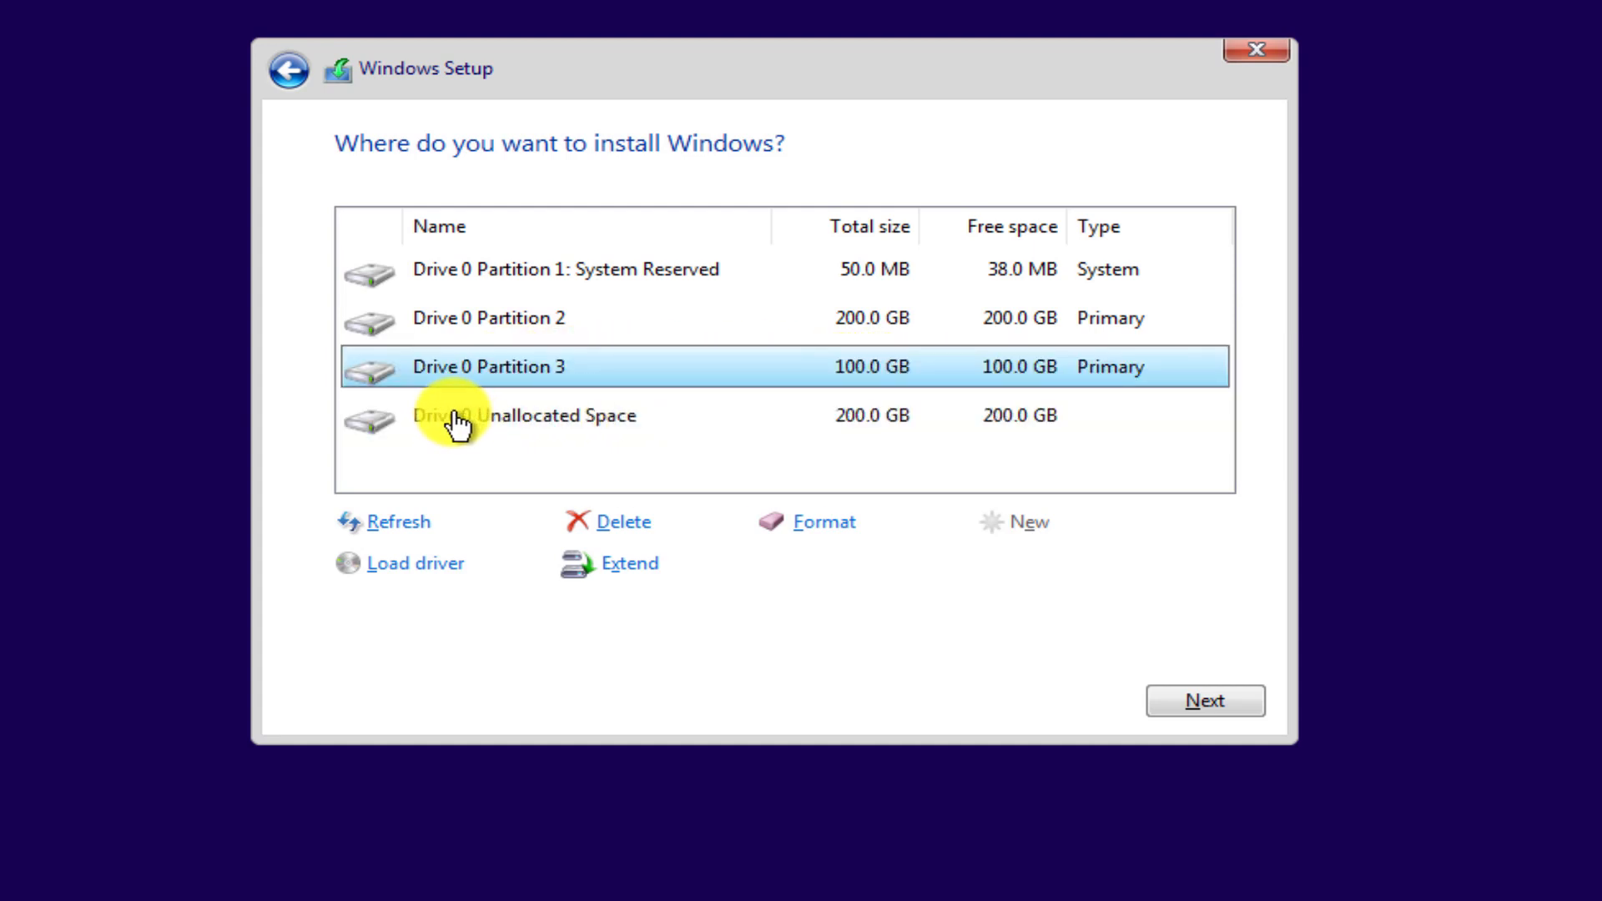
Partition the remaining 200 GB, then install Windows on Drive 0 Partition 2.
left_click(573, 426)
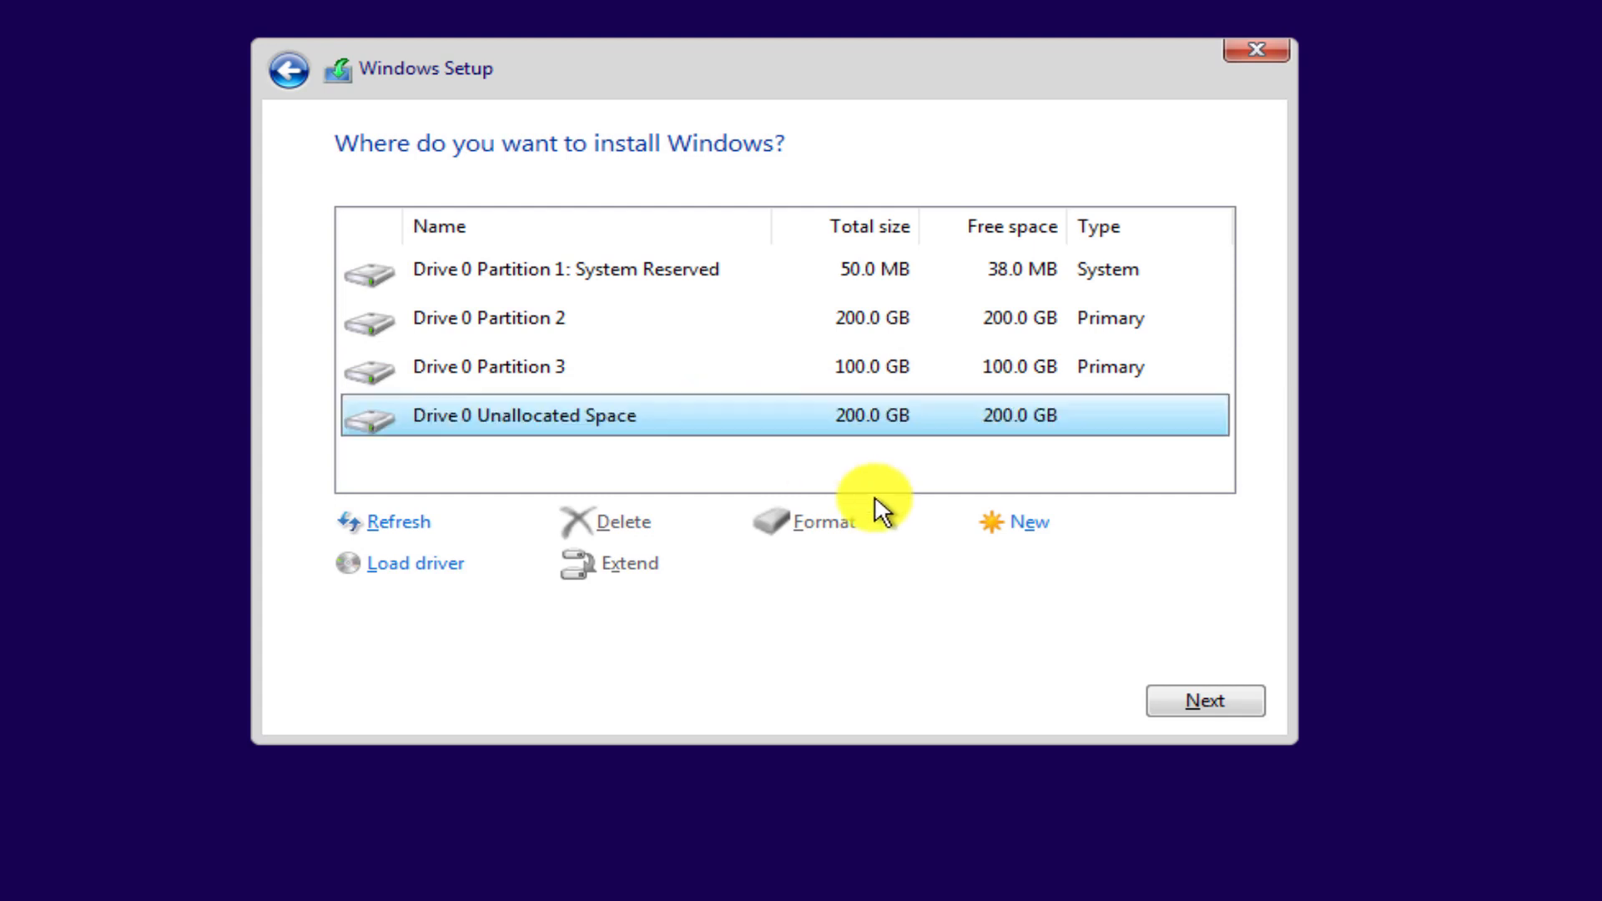
left_click(1026, 528)
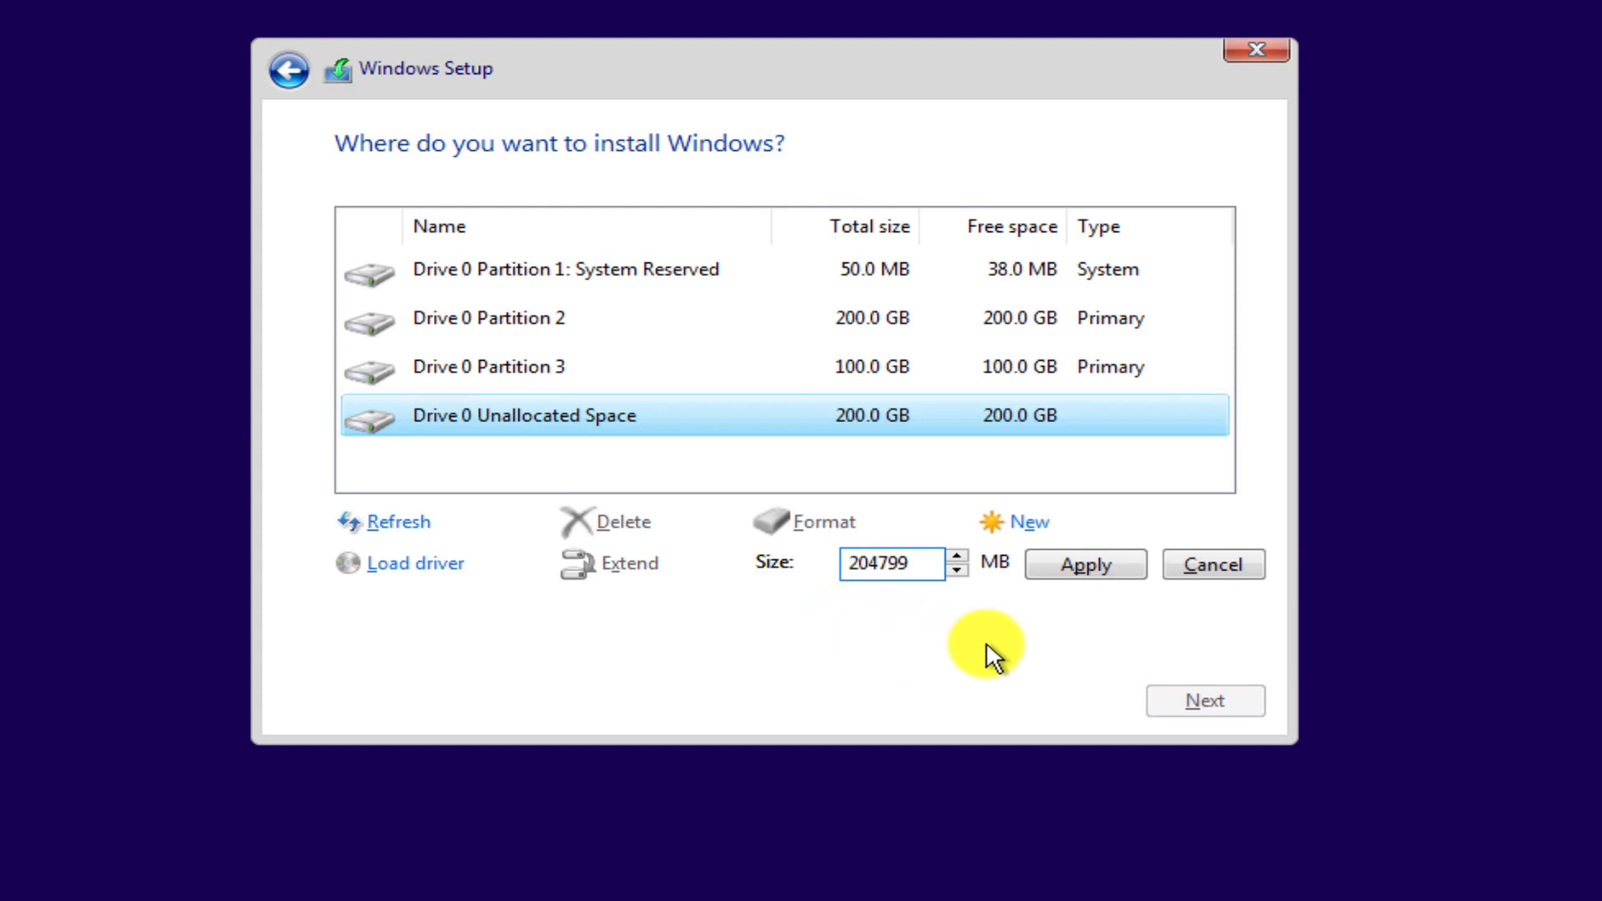
left_click(1085, 564)
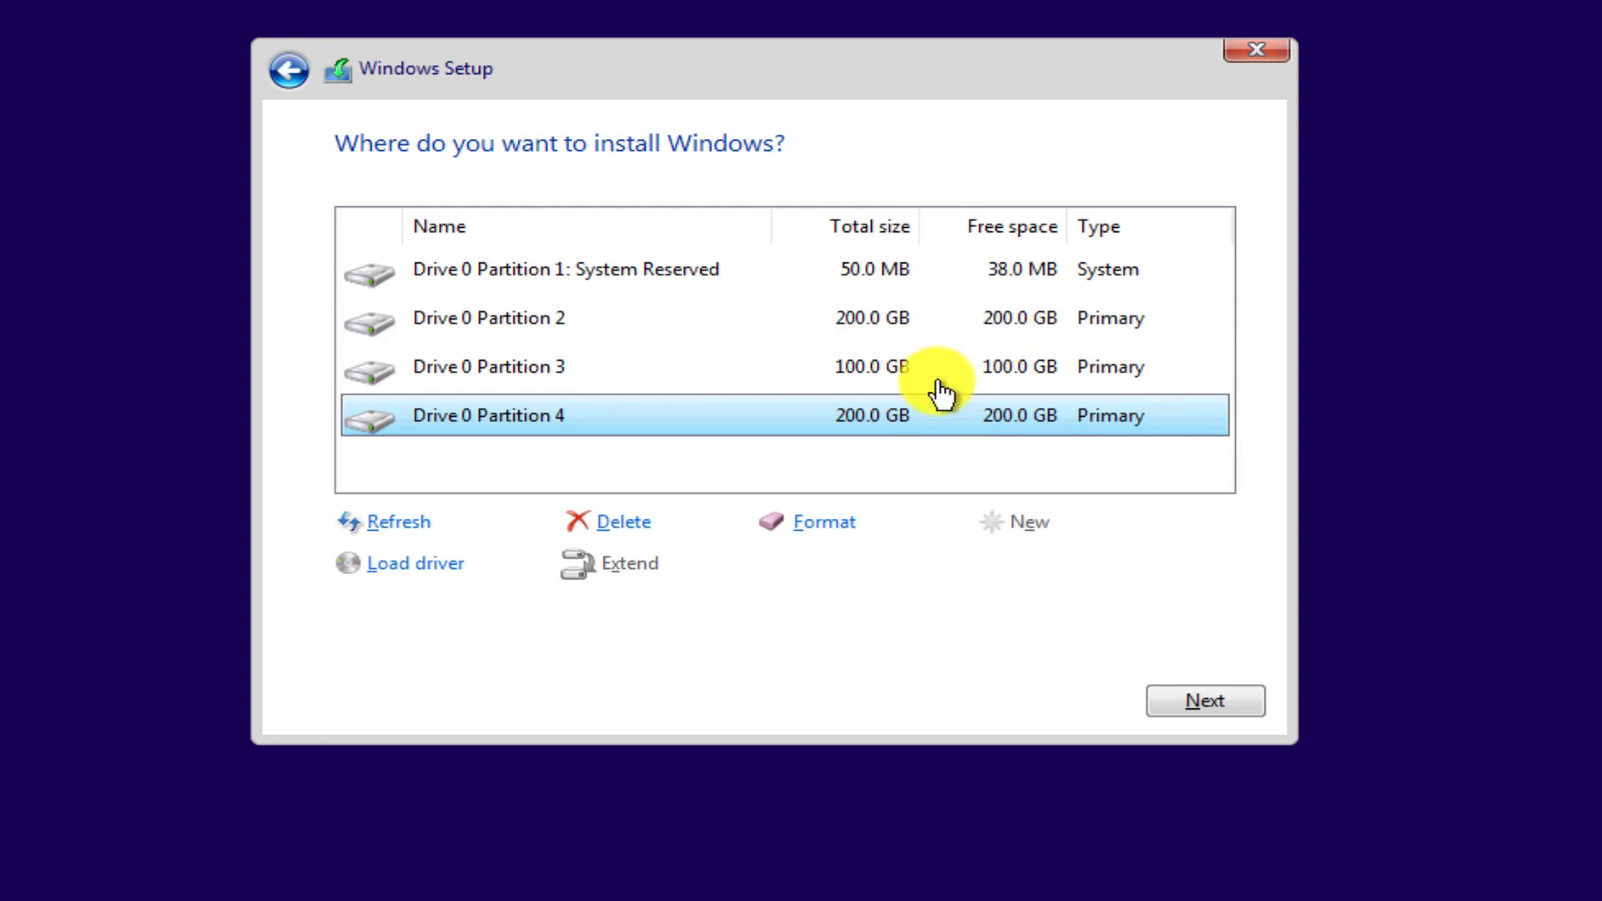
left_click(868, 327)
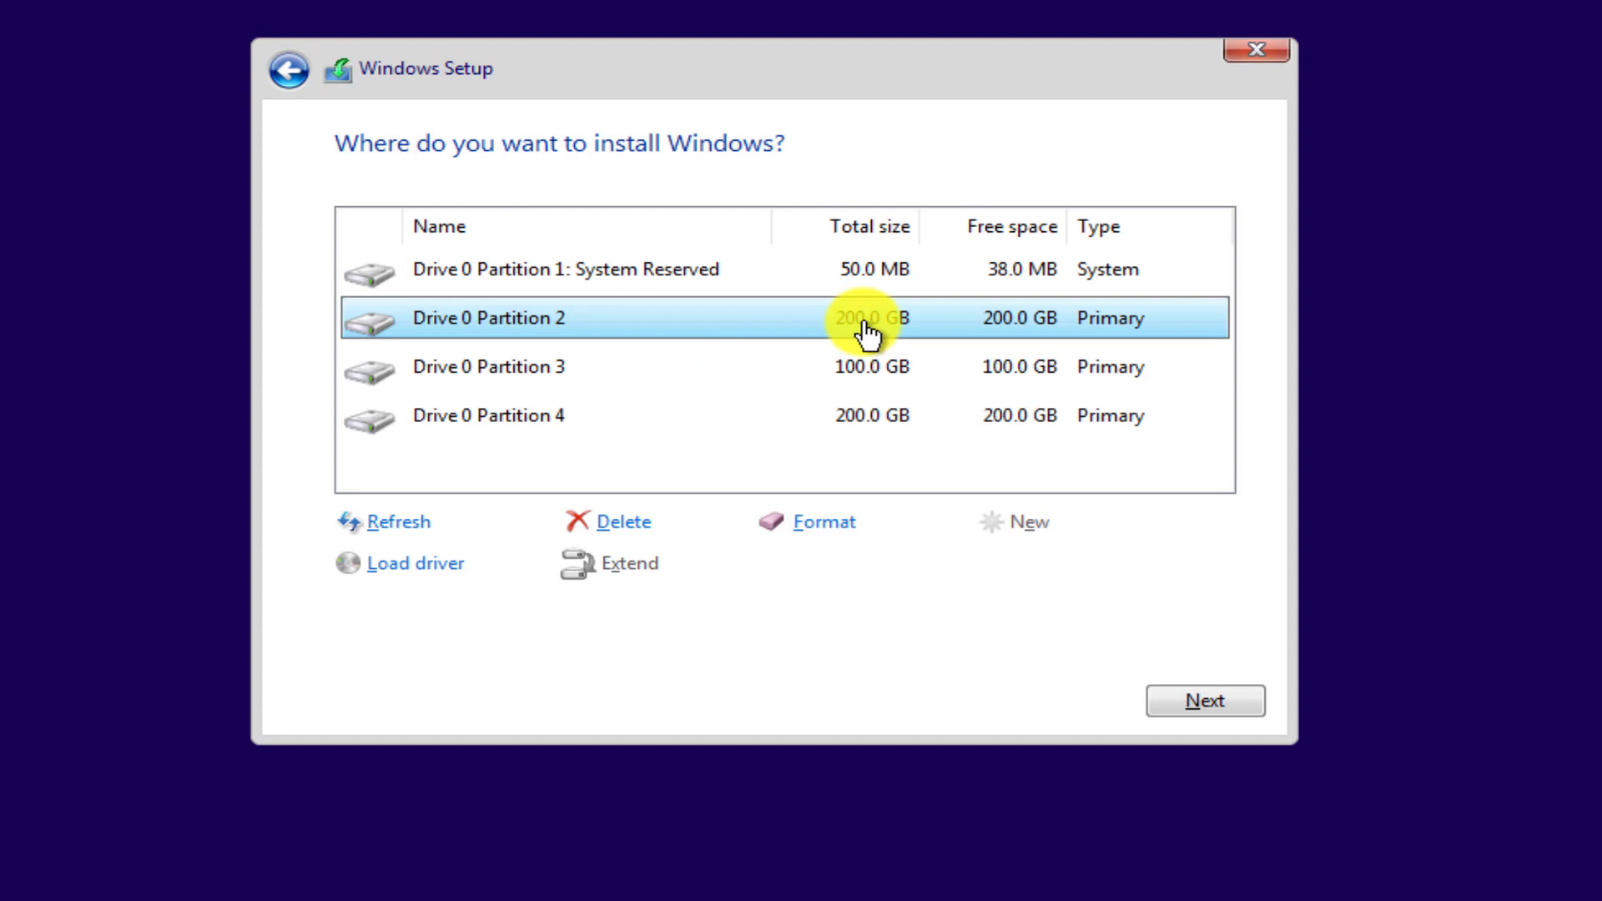
left_click(1198, 701)
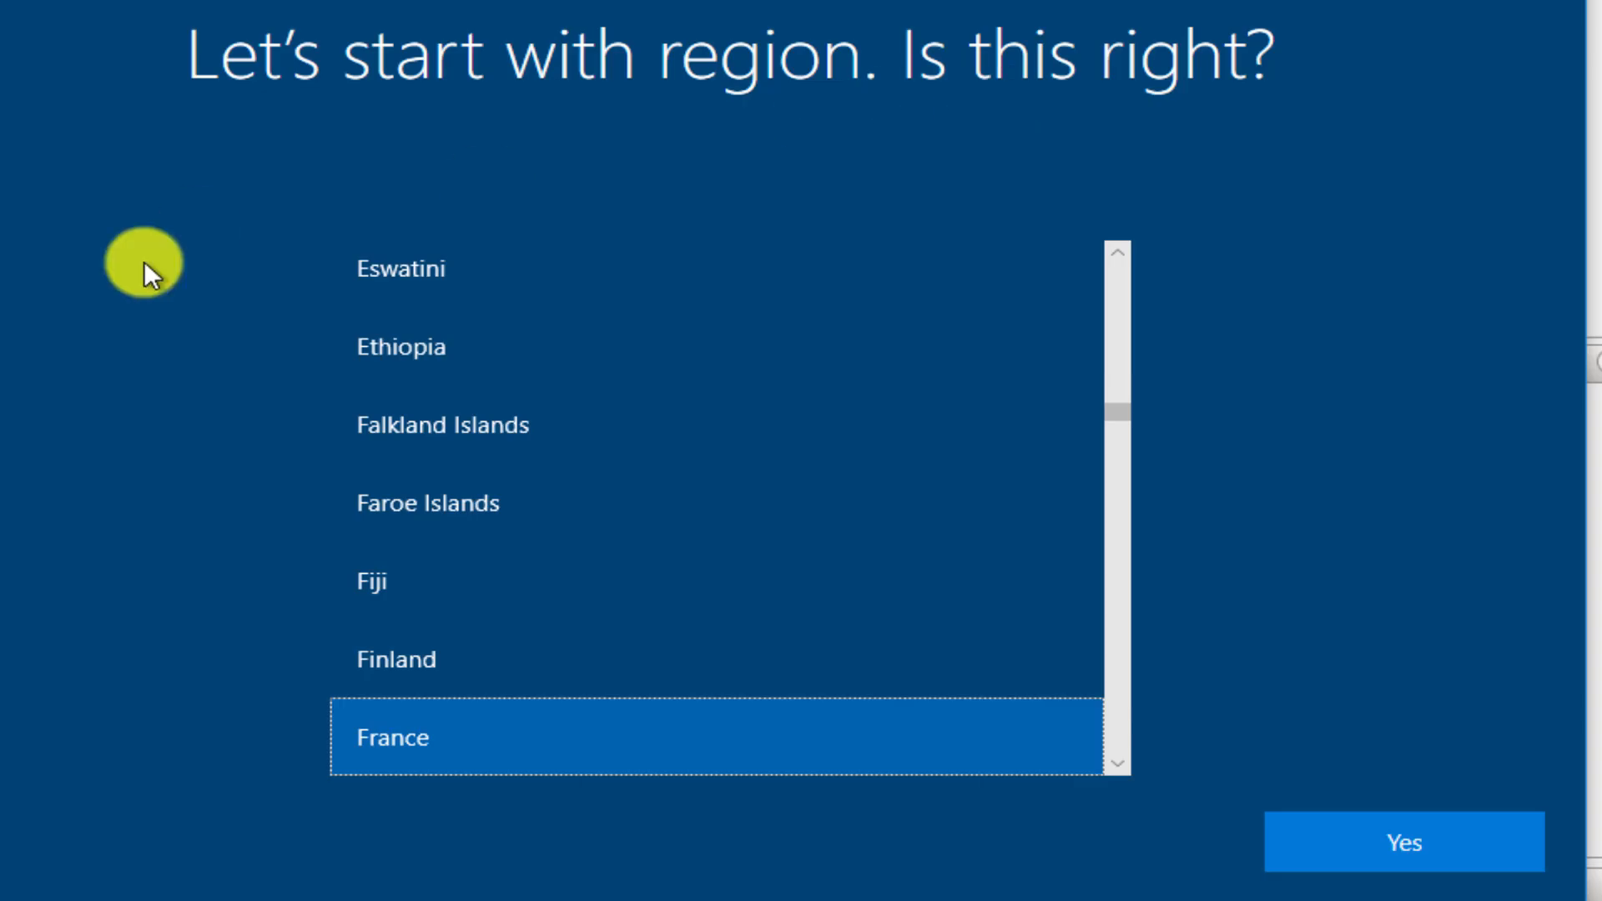
Confirm France as the region.
scroll(544, 547, "down", 3)
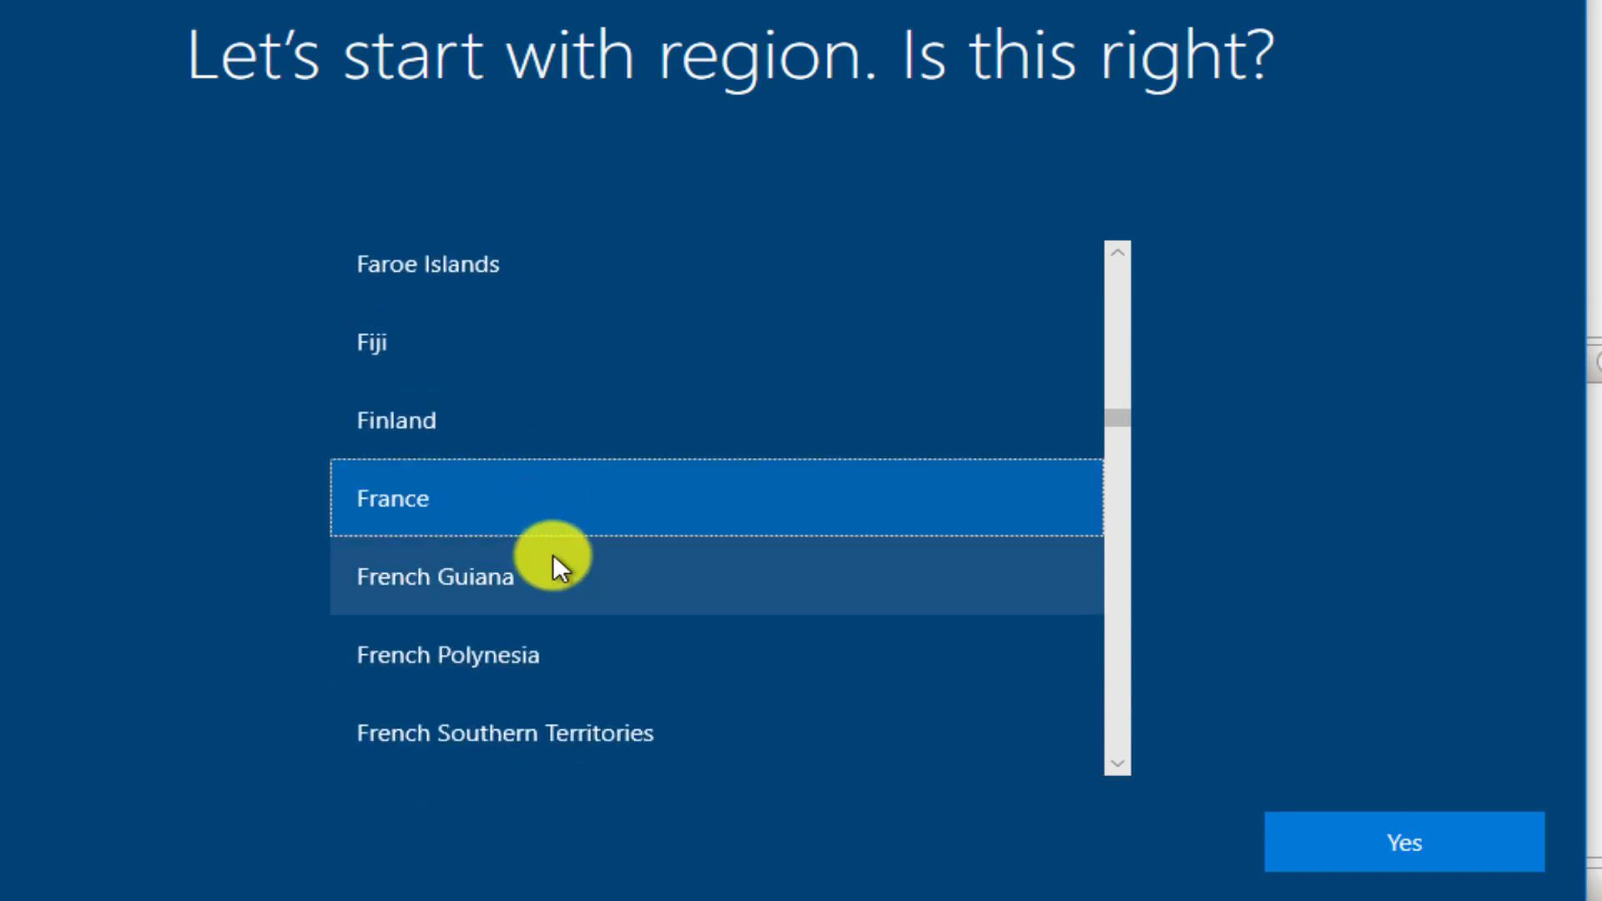
scroll(636, 599, "up", 1)
scroll(636, 588, "up", 1)
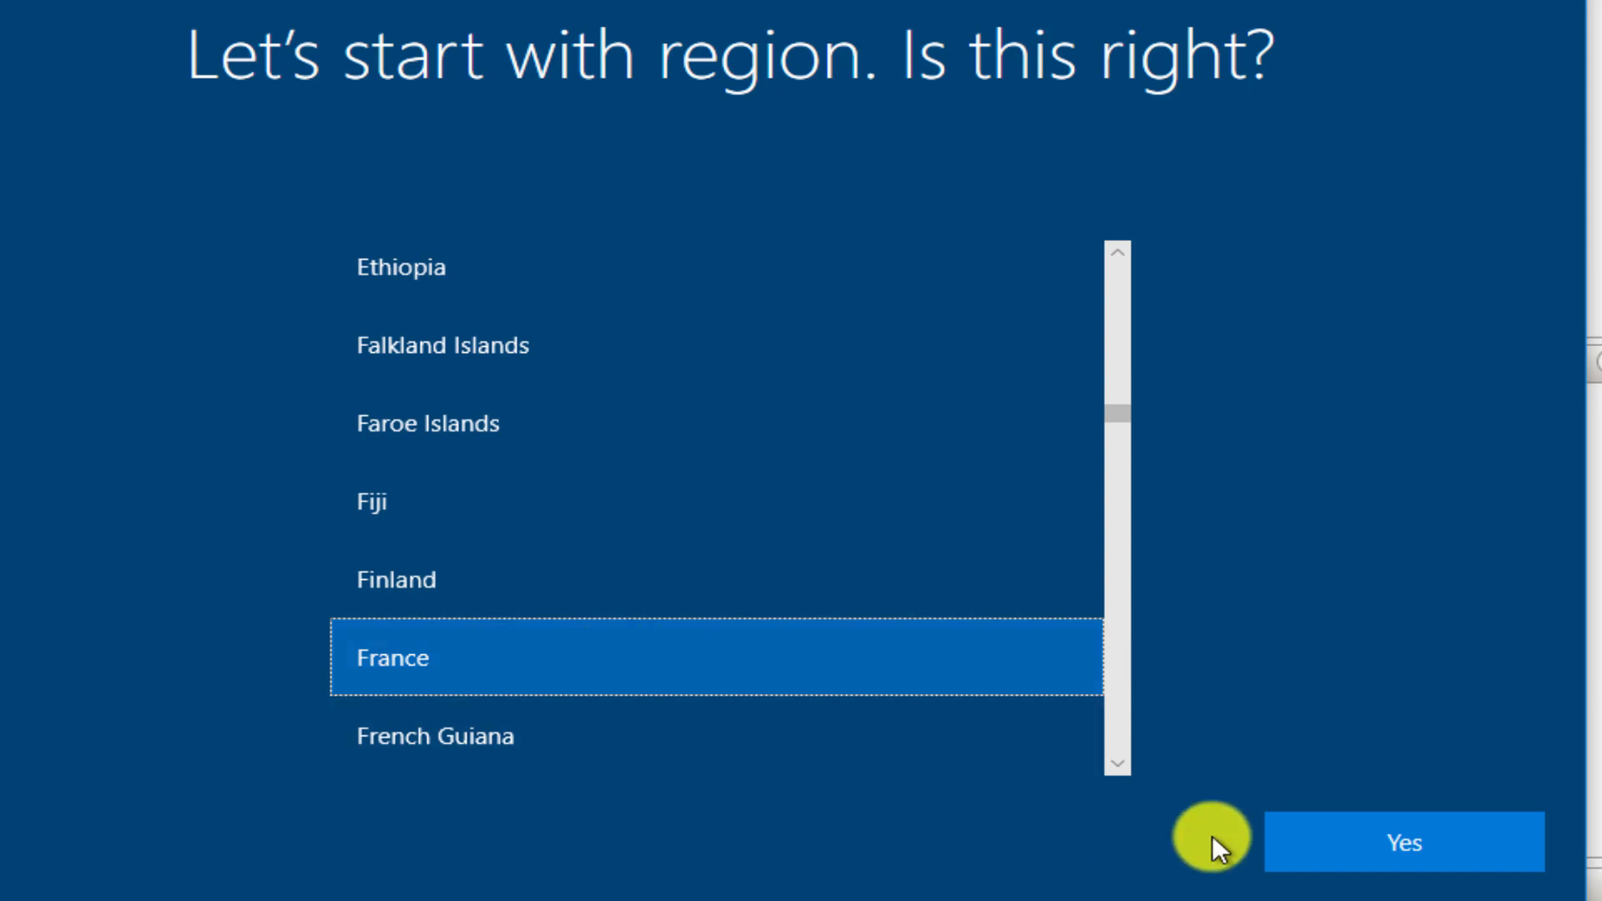
left_click(1404, 845)
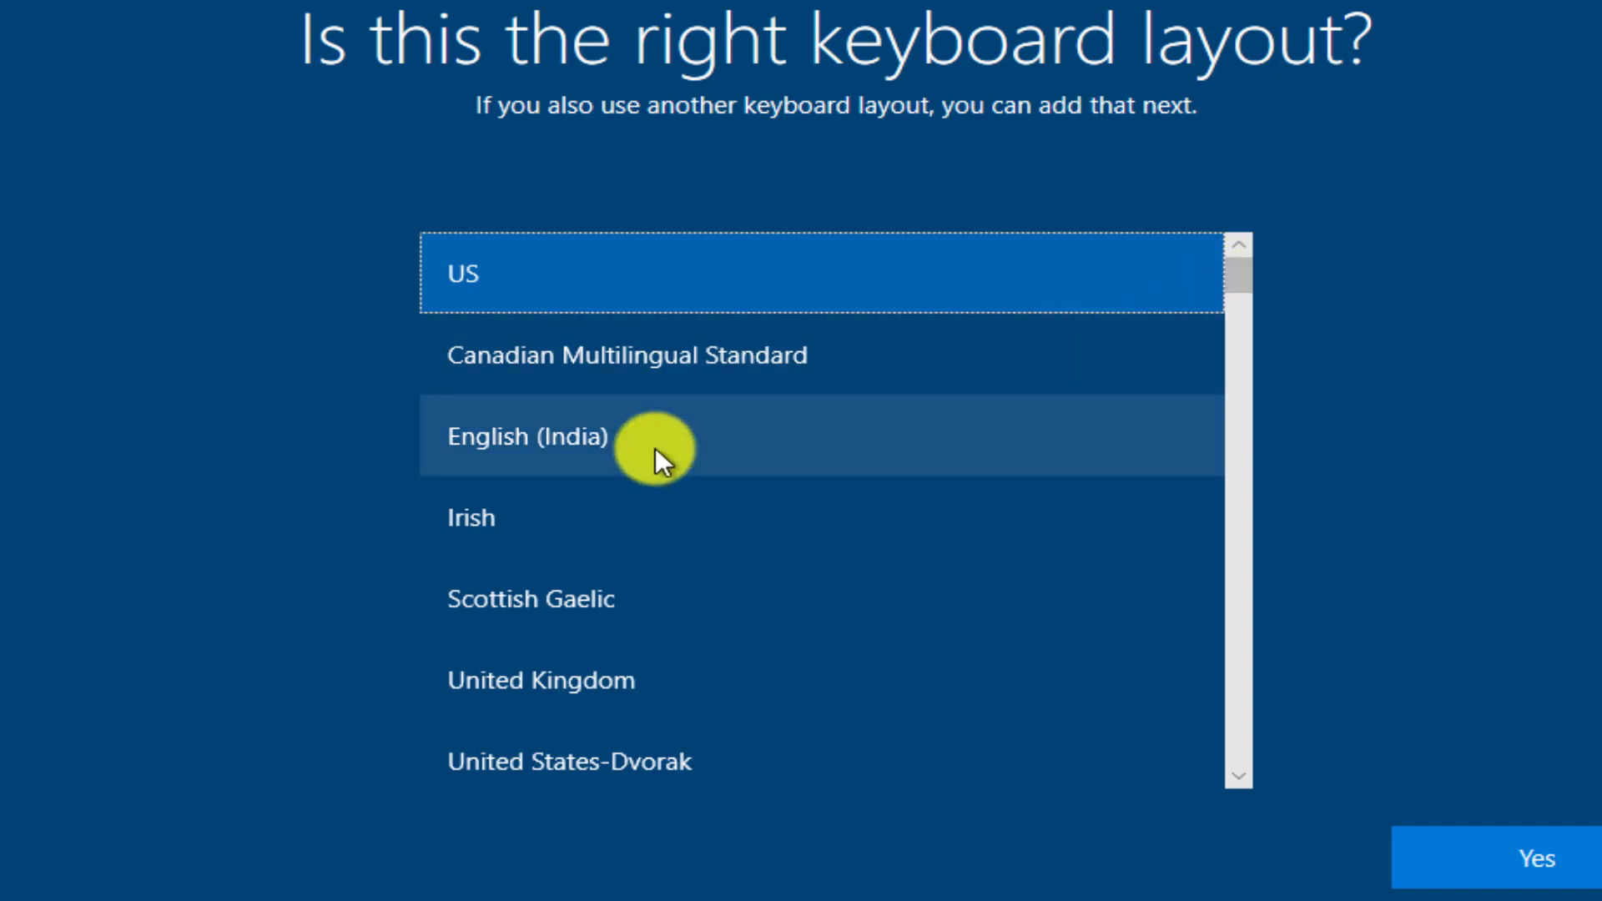
Confirm French as the keyboard layout and skip adding a second layout.
scroll(654, 450, "down", 2)
scroll(671, 476, "down", 5)
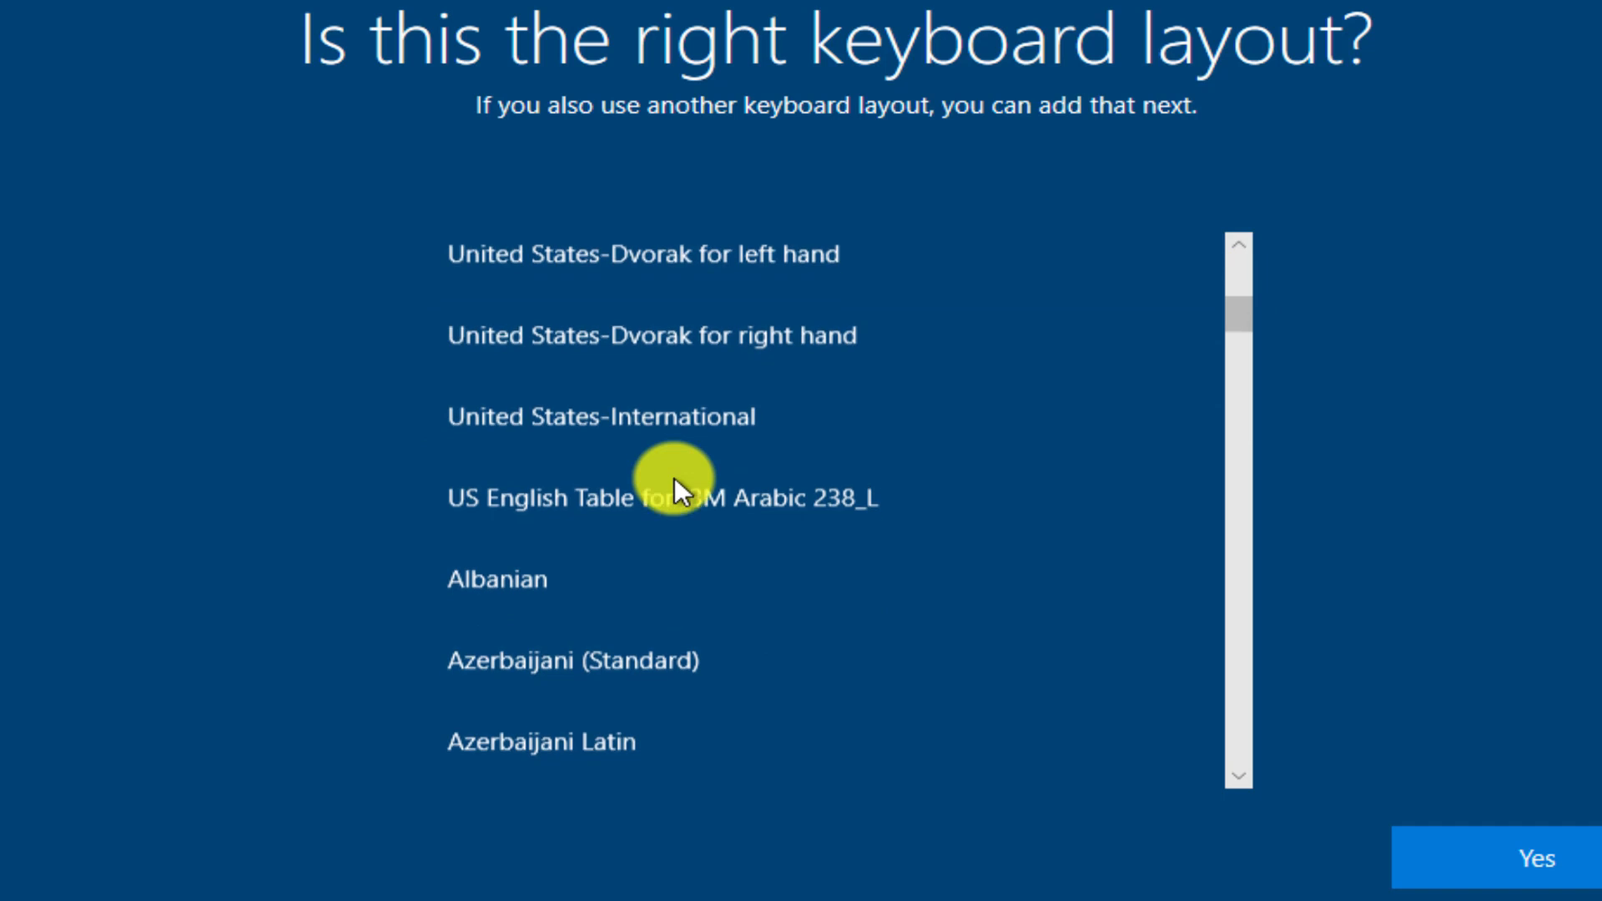
scroll(676, 481, "down", 6)
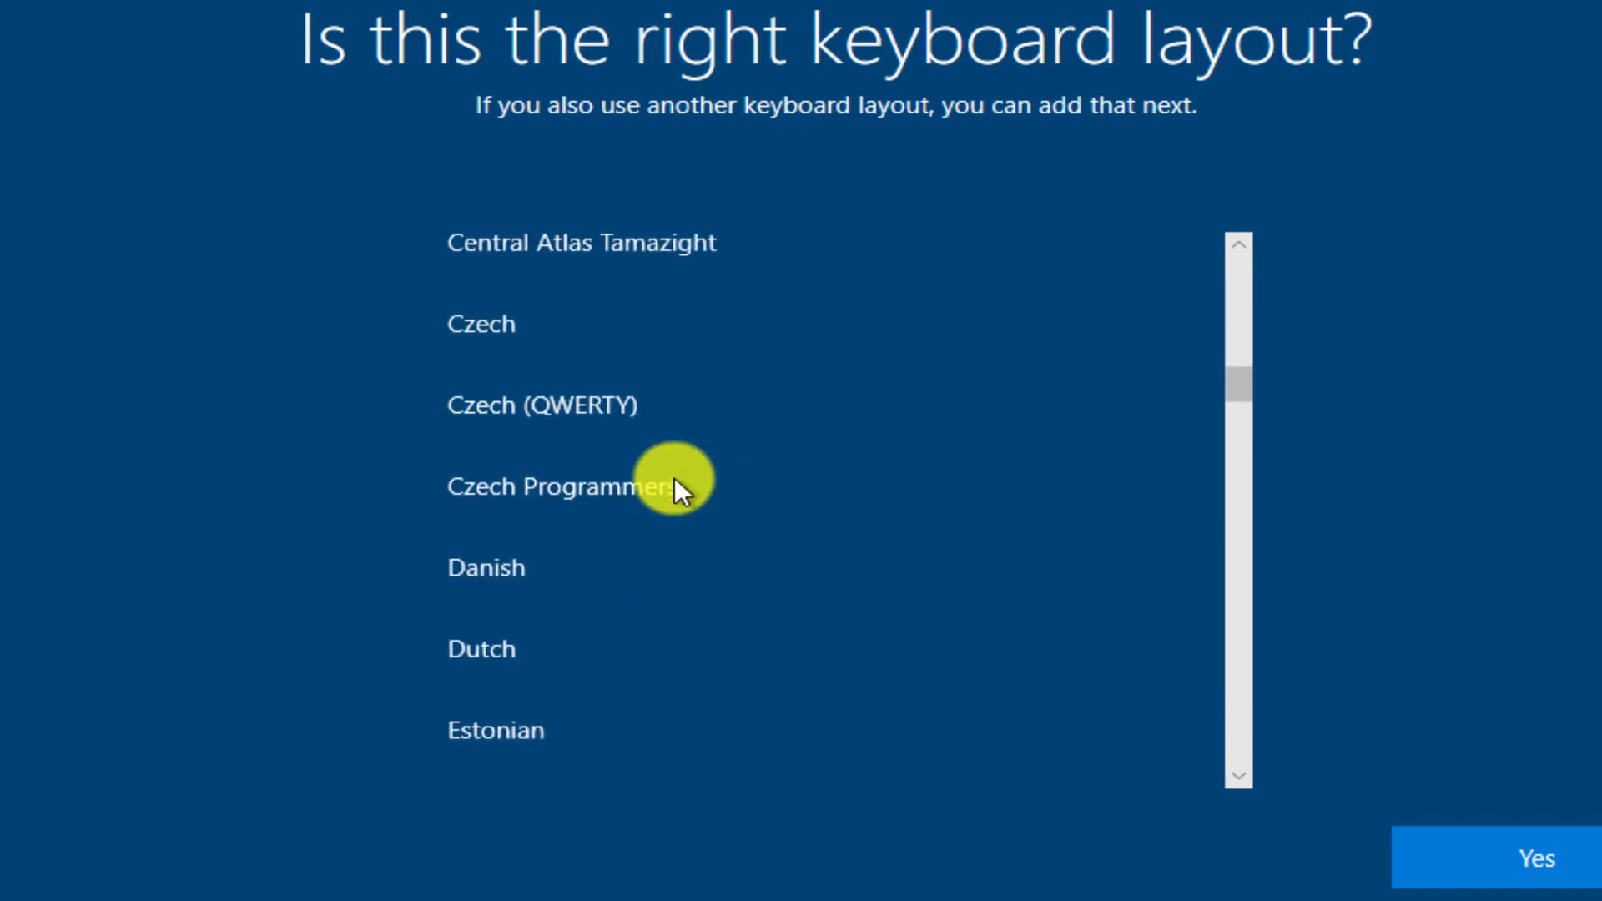
scroll(637, 518, "down", 1)
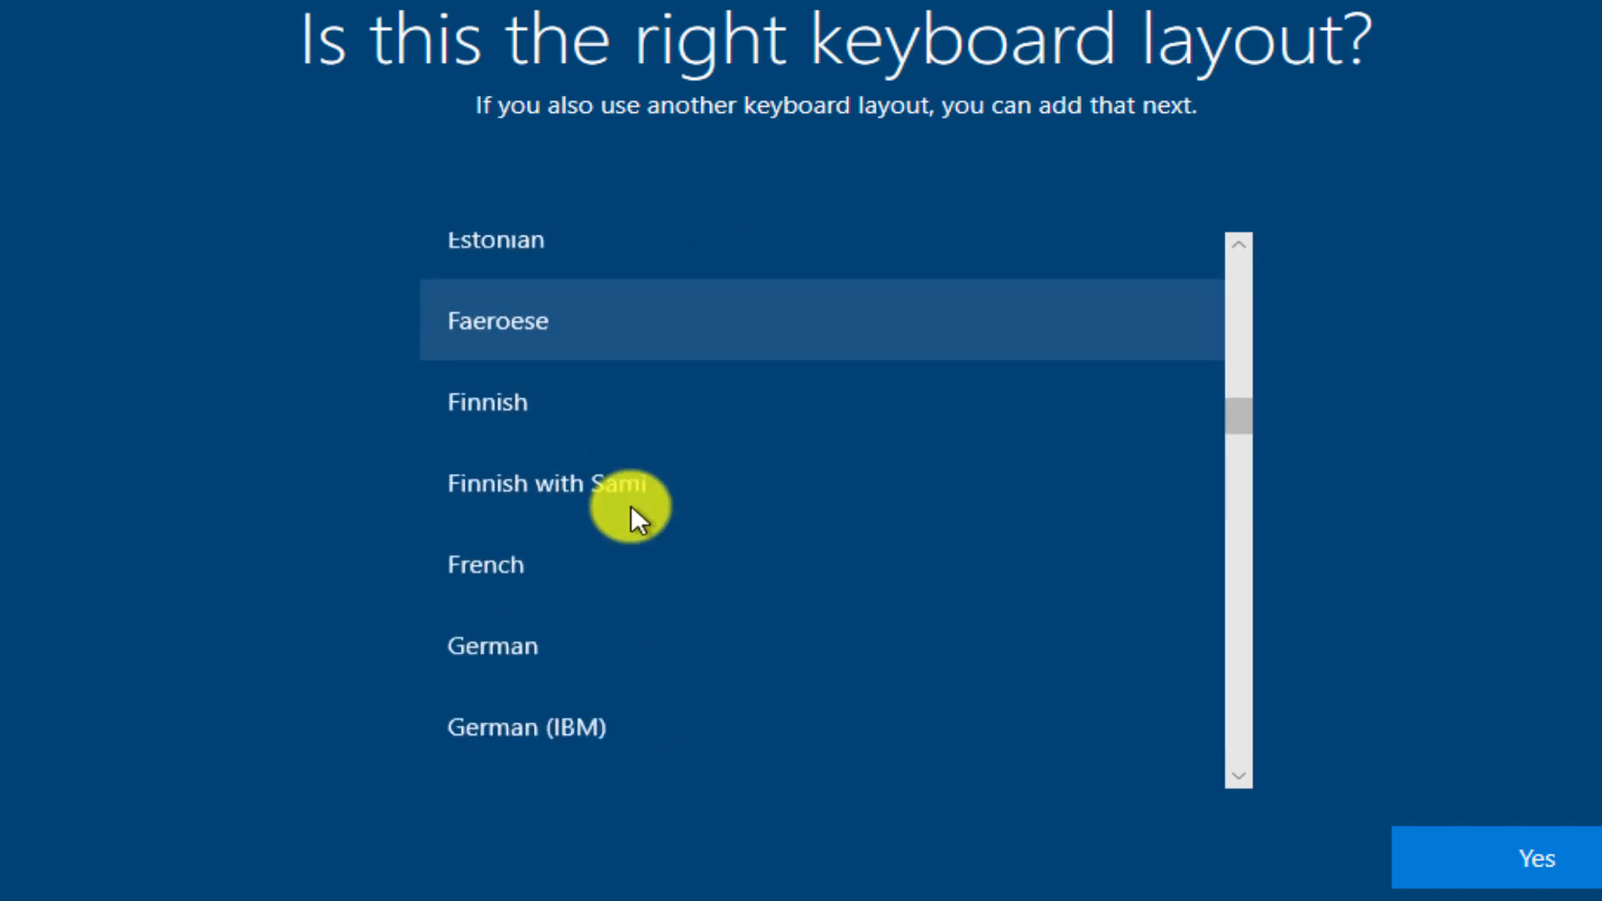
left_click(488, 554)
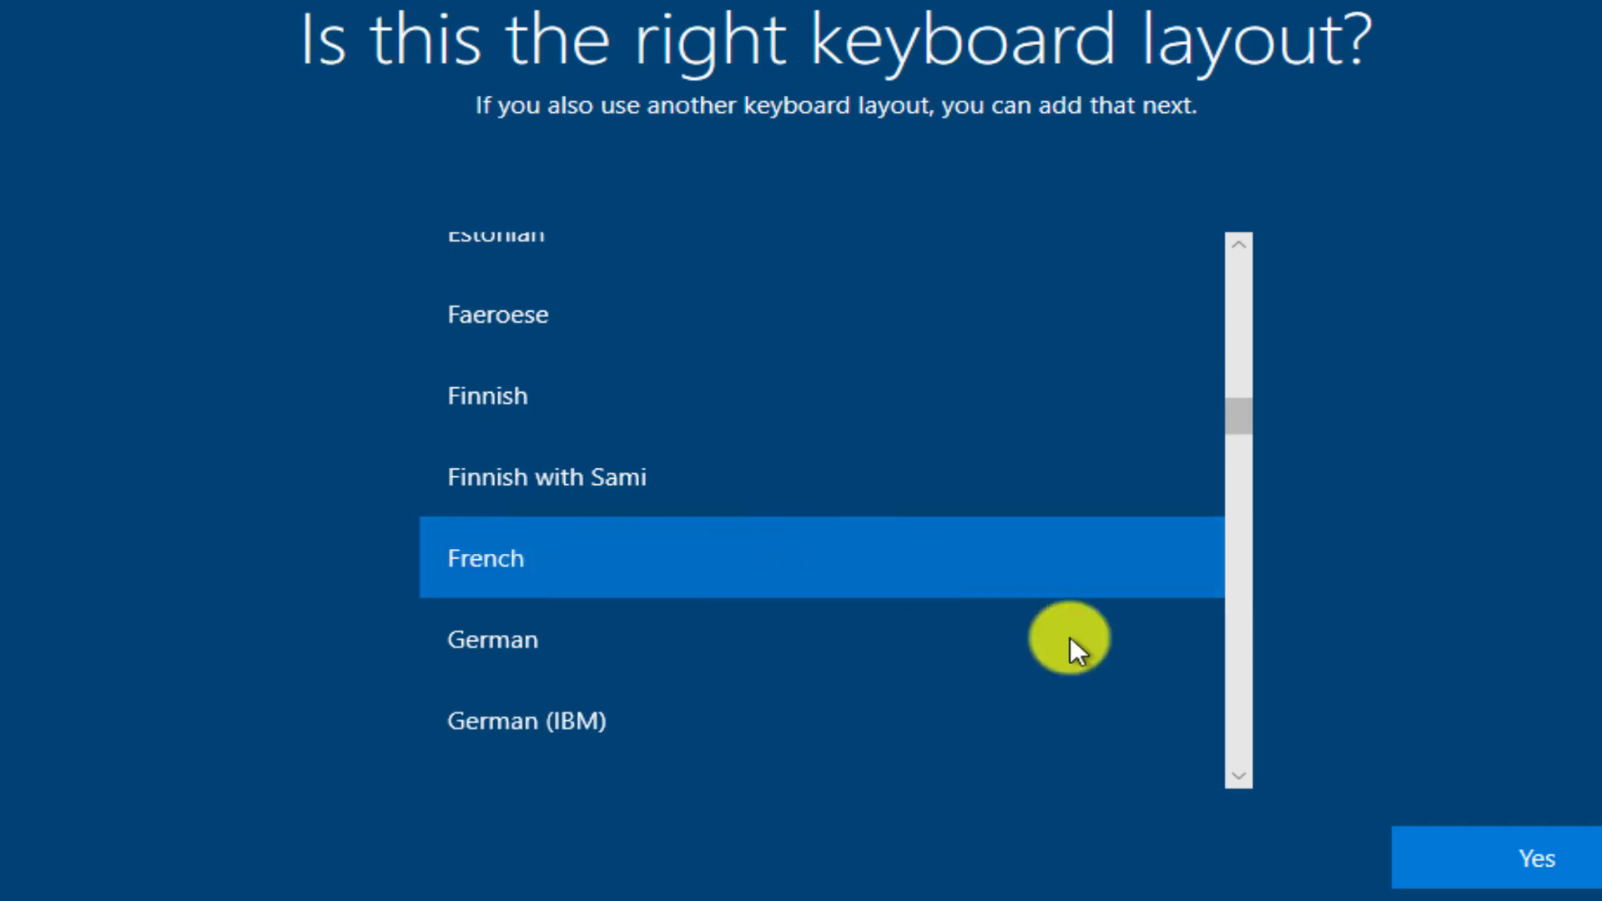
left_click(1529, 852)
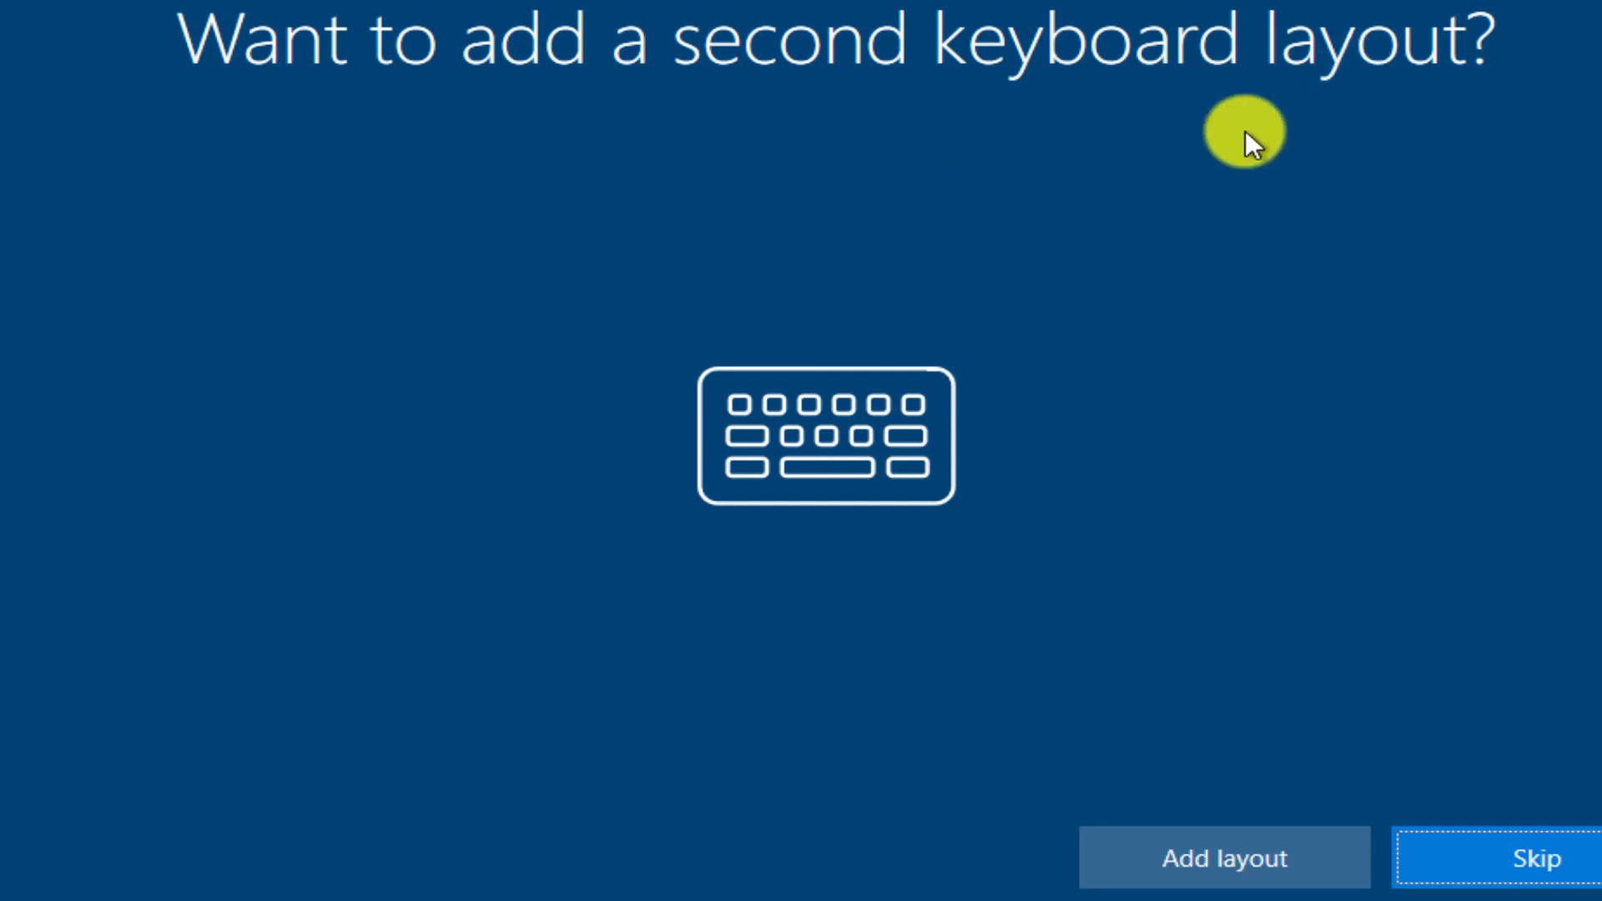
left_click(1540, 864)
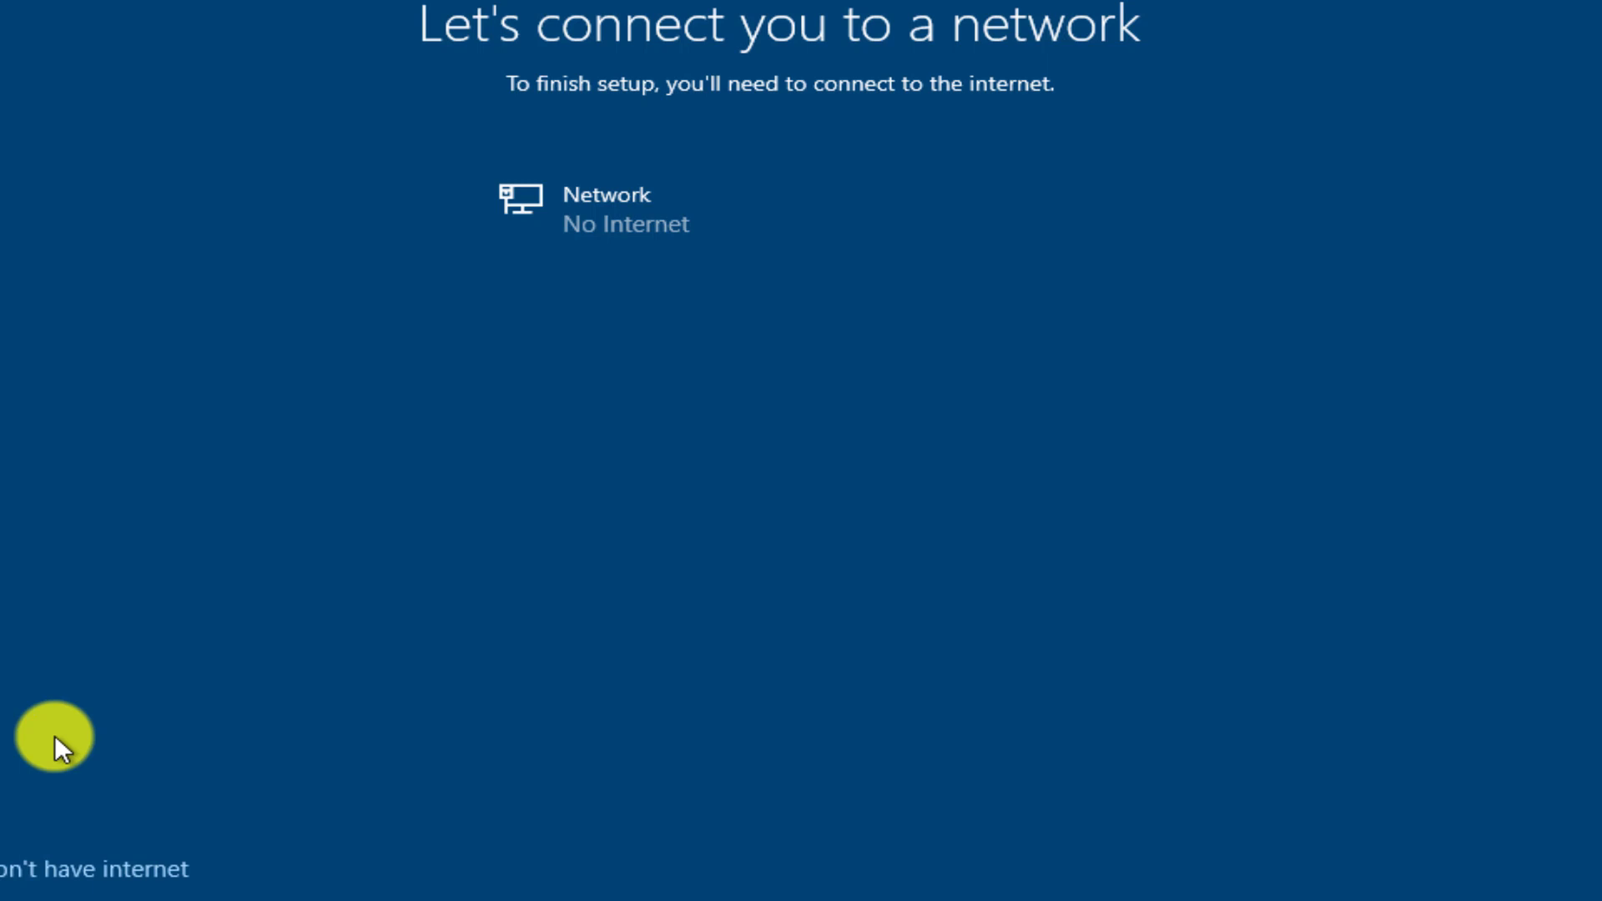
Proceed without internet using the limited offline setup.
left_click(74, 872)
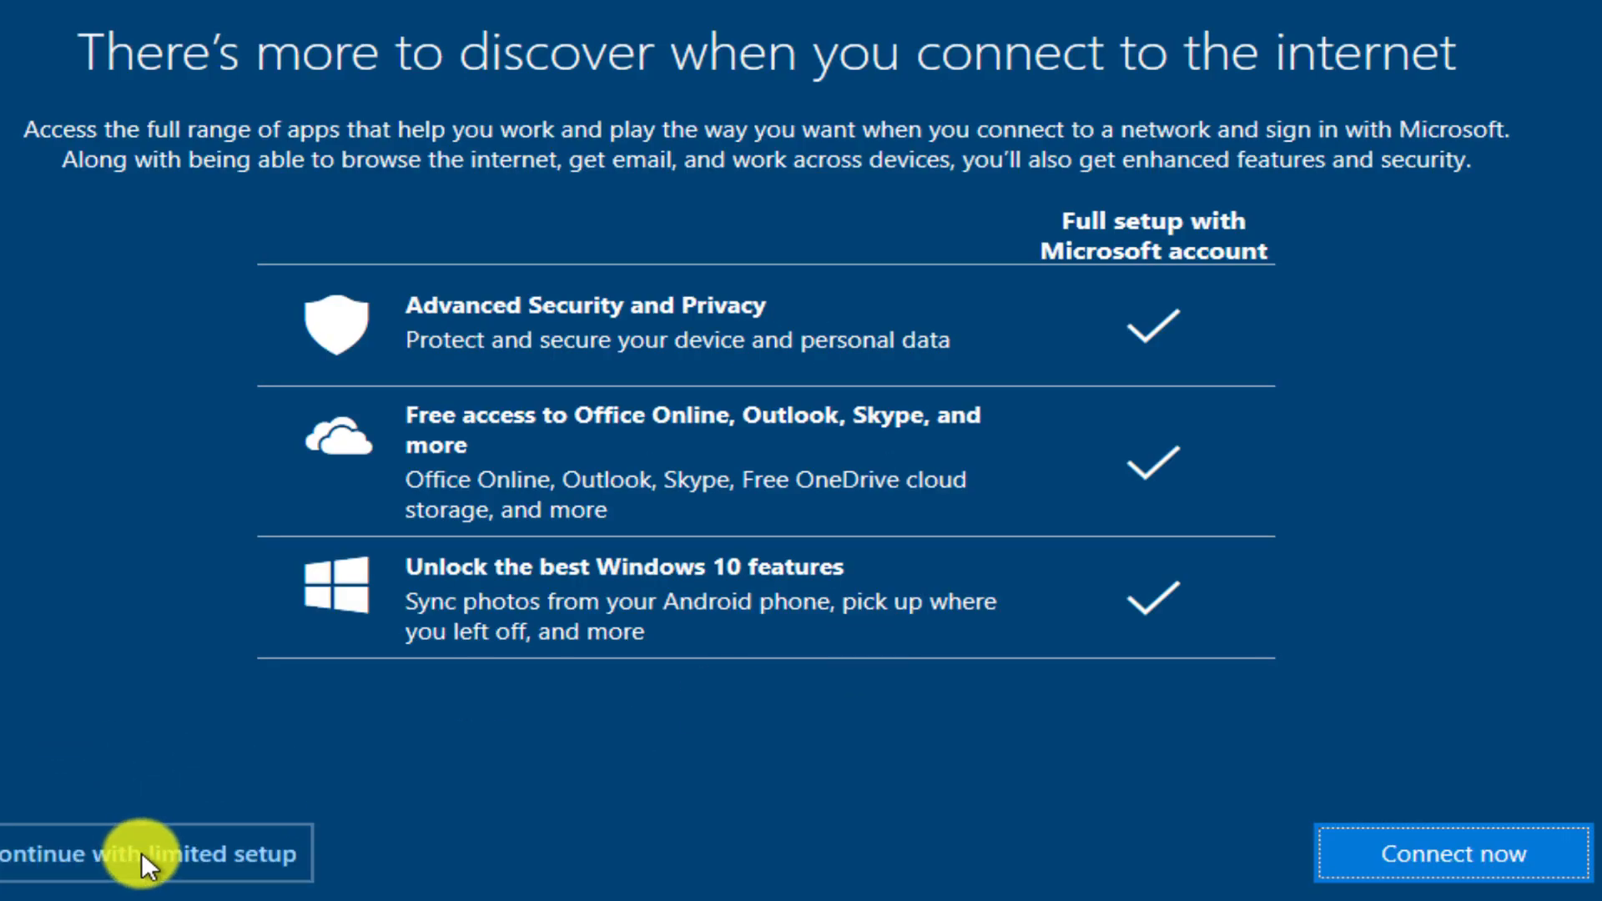
left_click(142, 852)
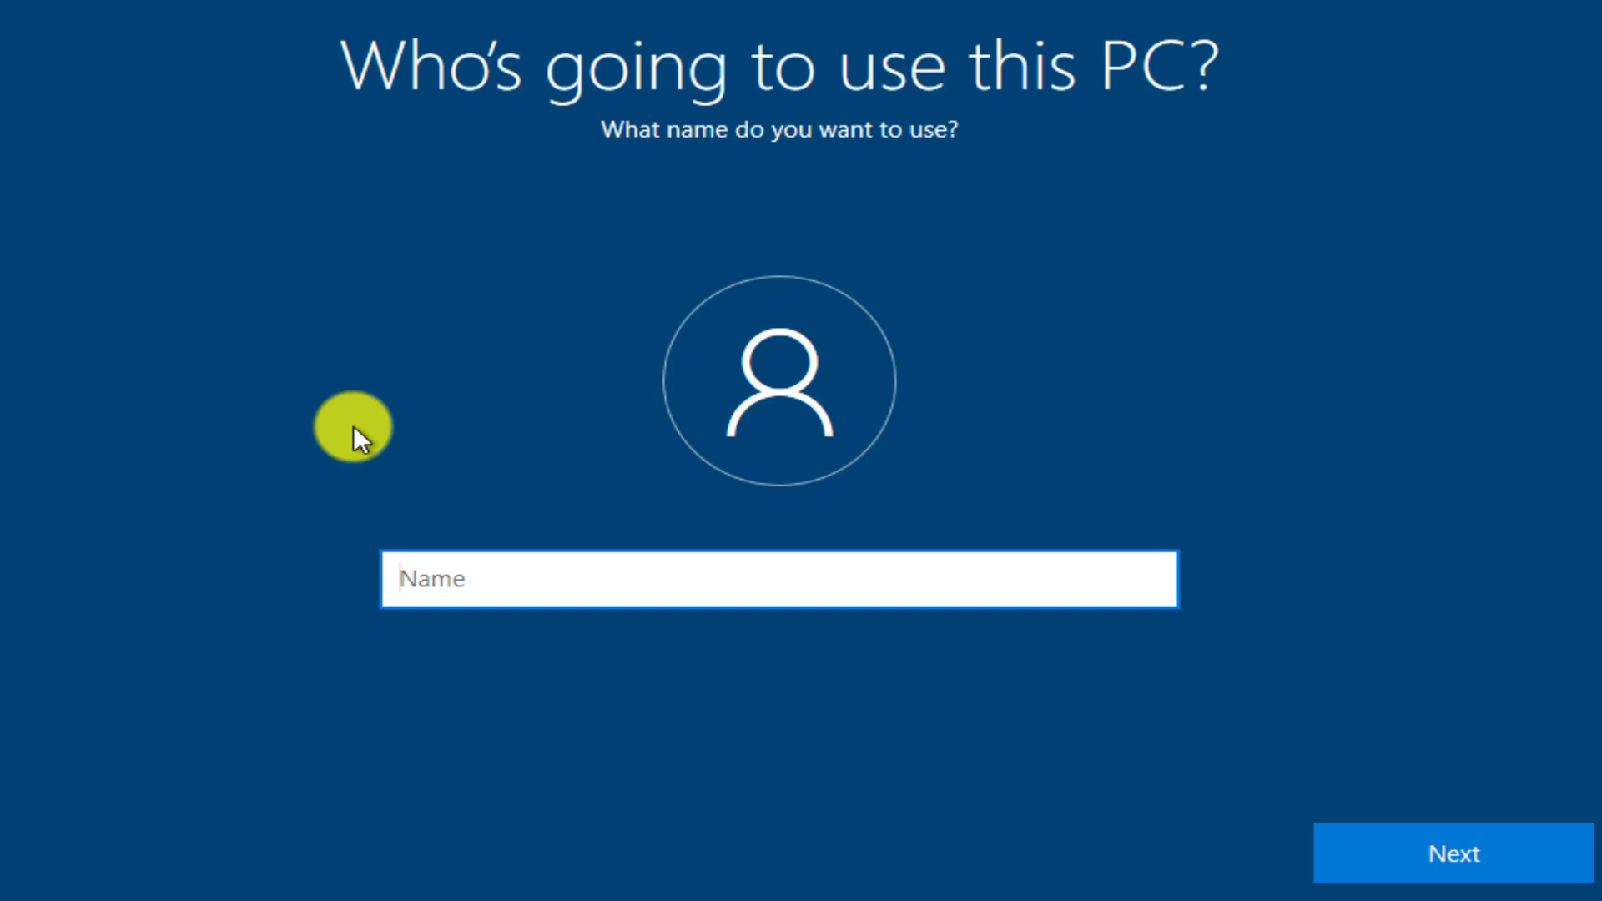
Enter the local account's user name and continue to the password page.
type("kasasah")
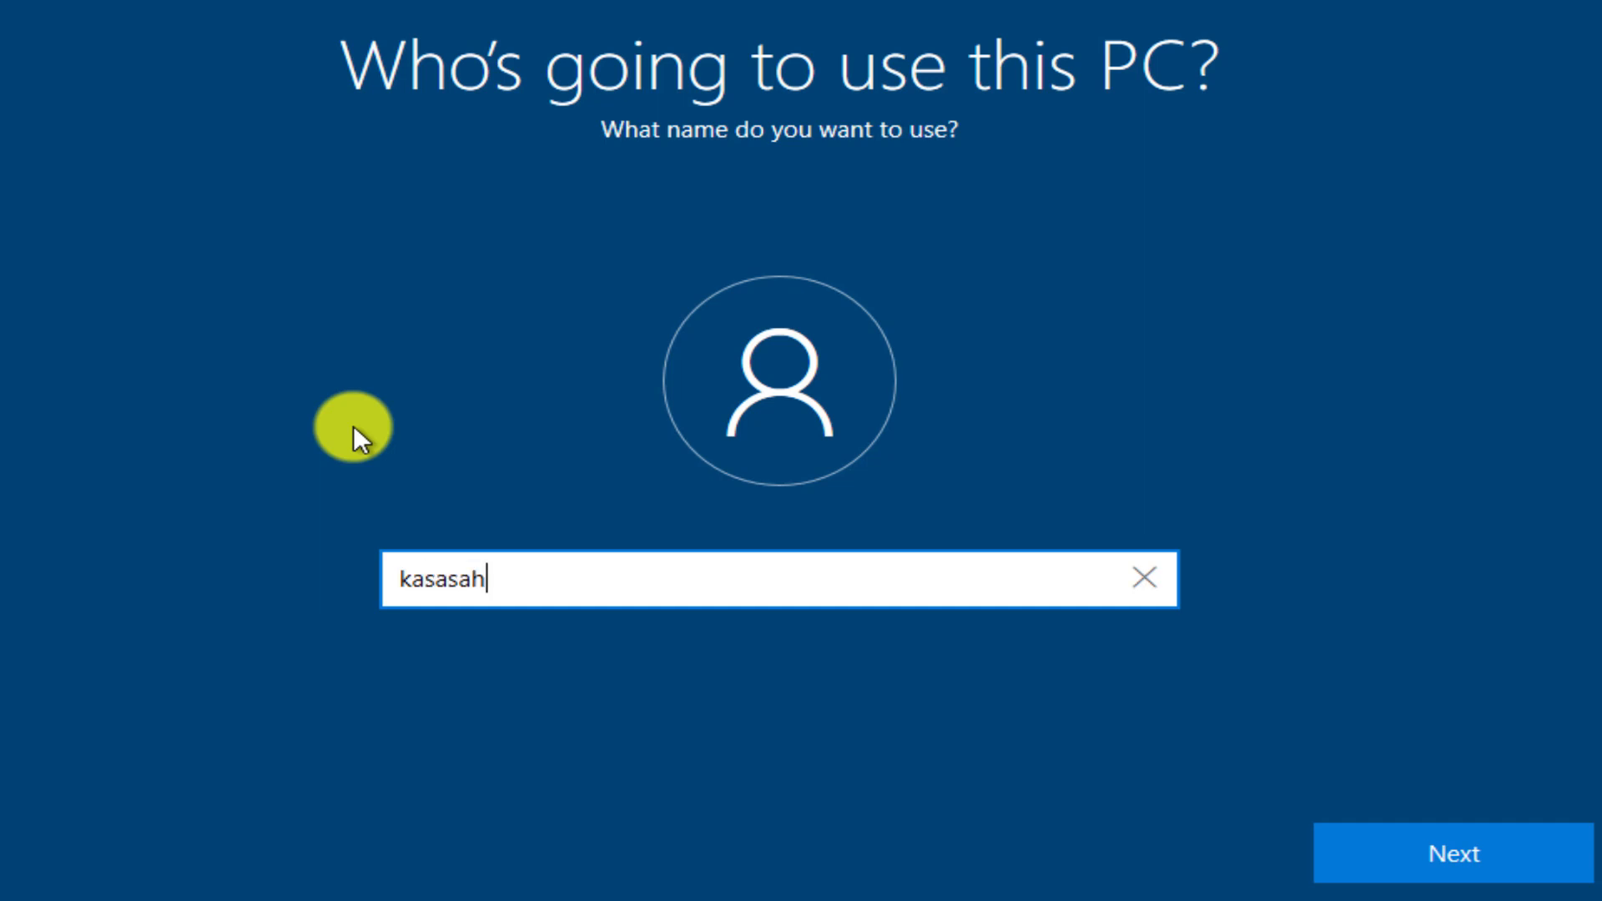
type("ar")
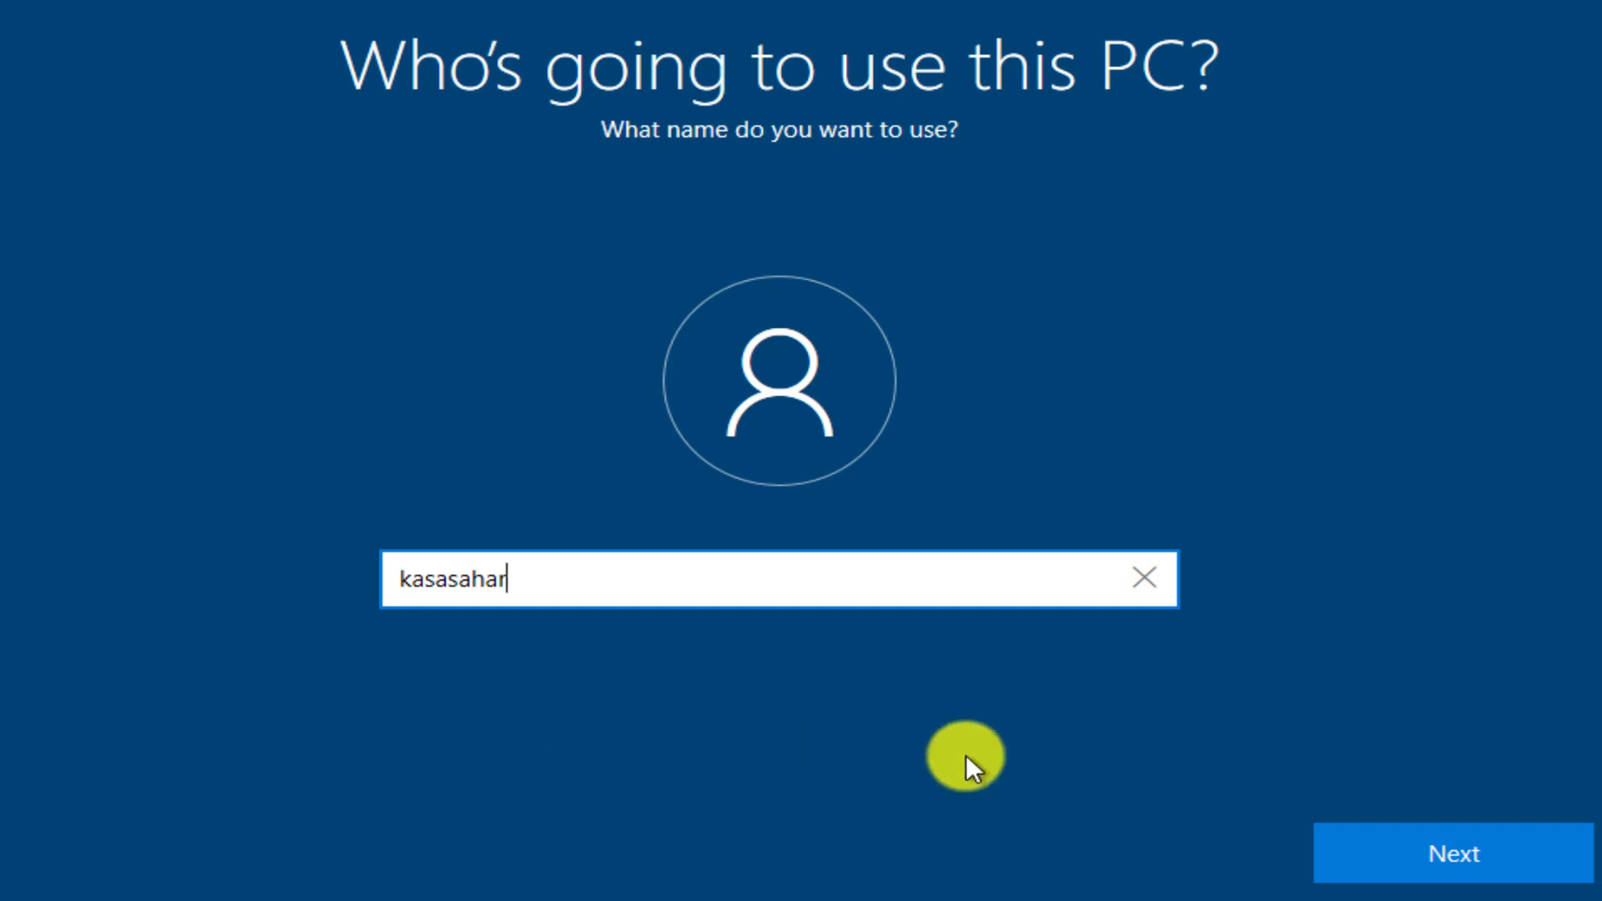
left_click(1487, 846)
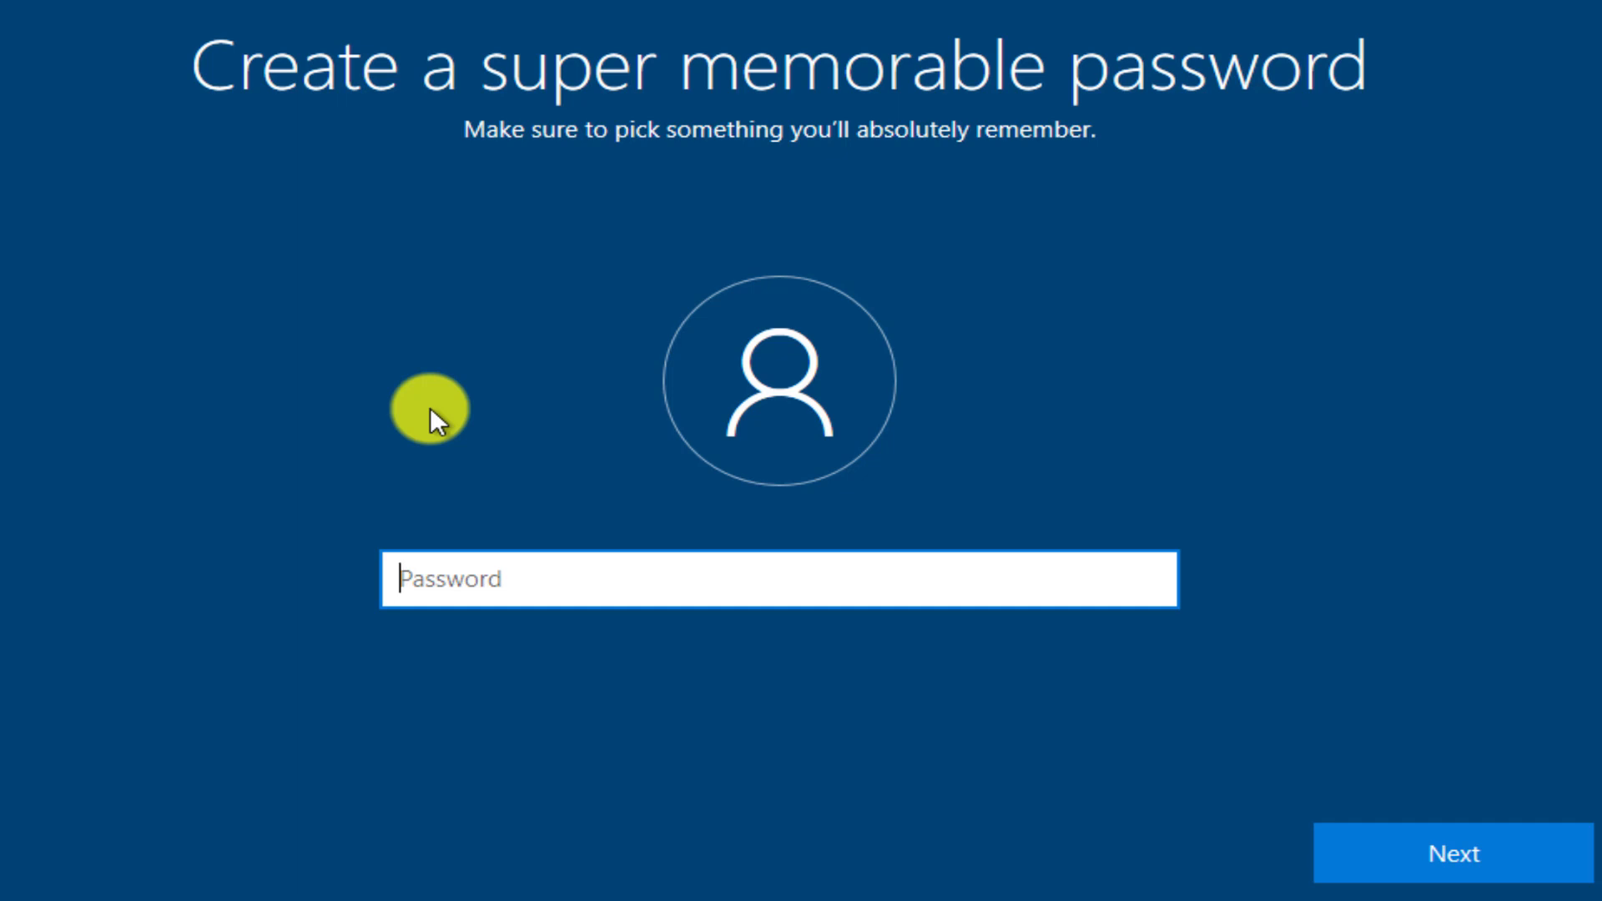
Enter a password for the local account, partly in capitals, and confirm it by retyping it.
type("•••")
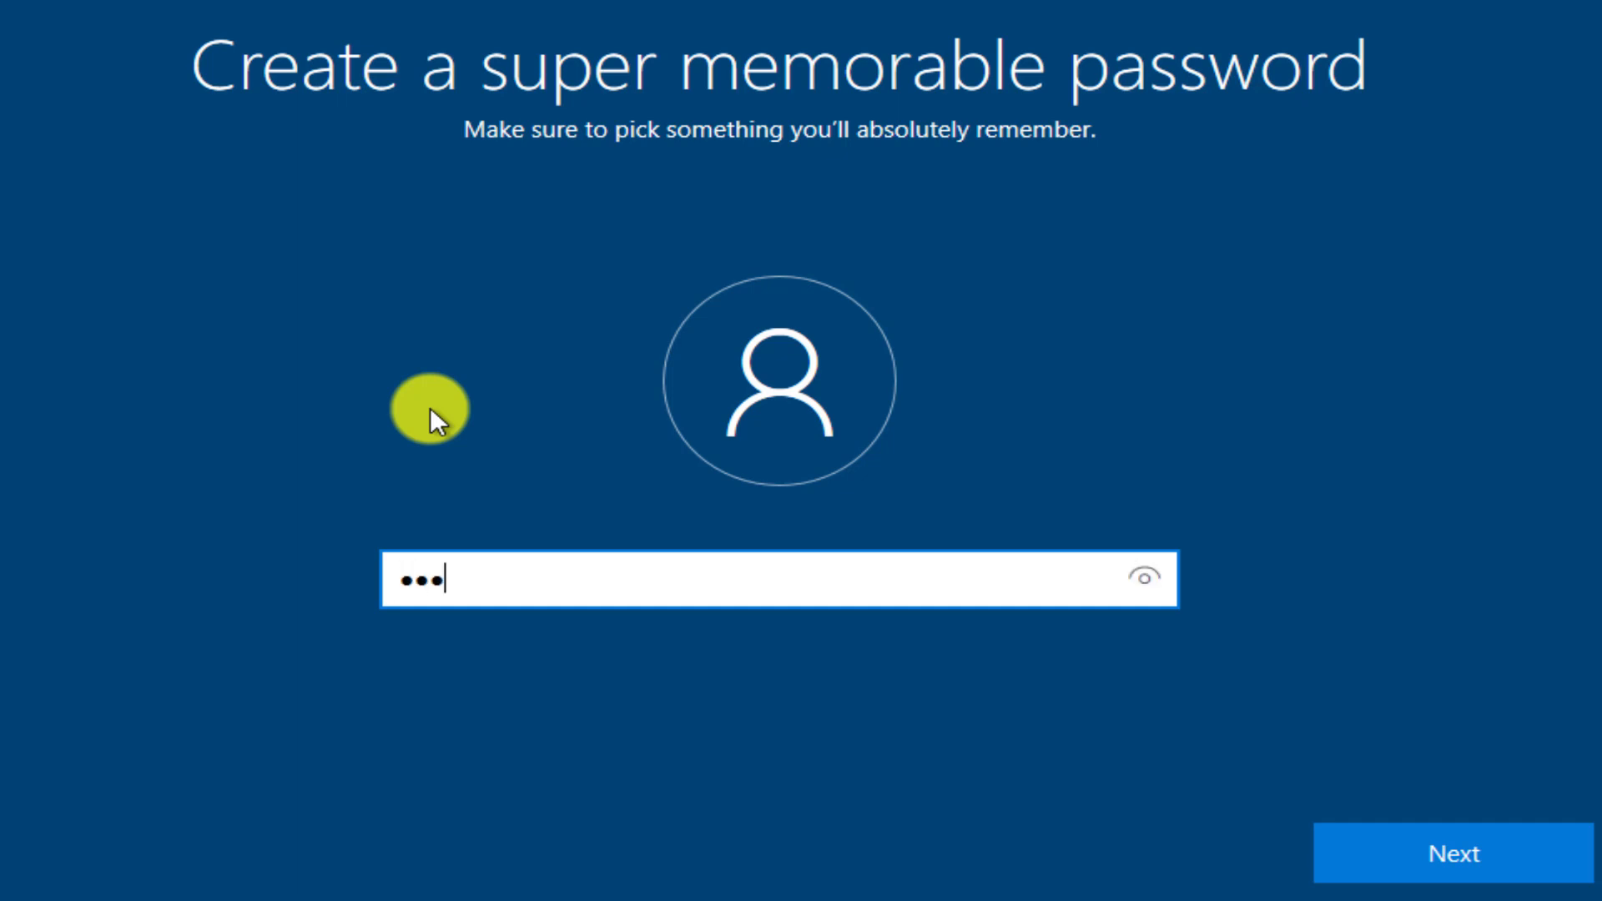
key("Caps_Lock")
type("••••")
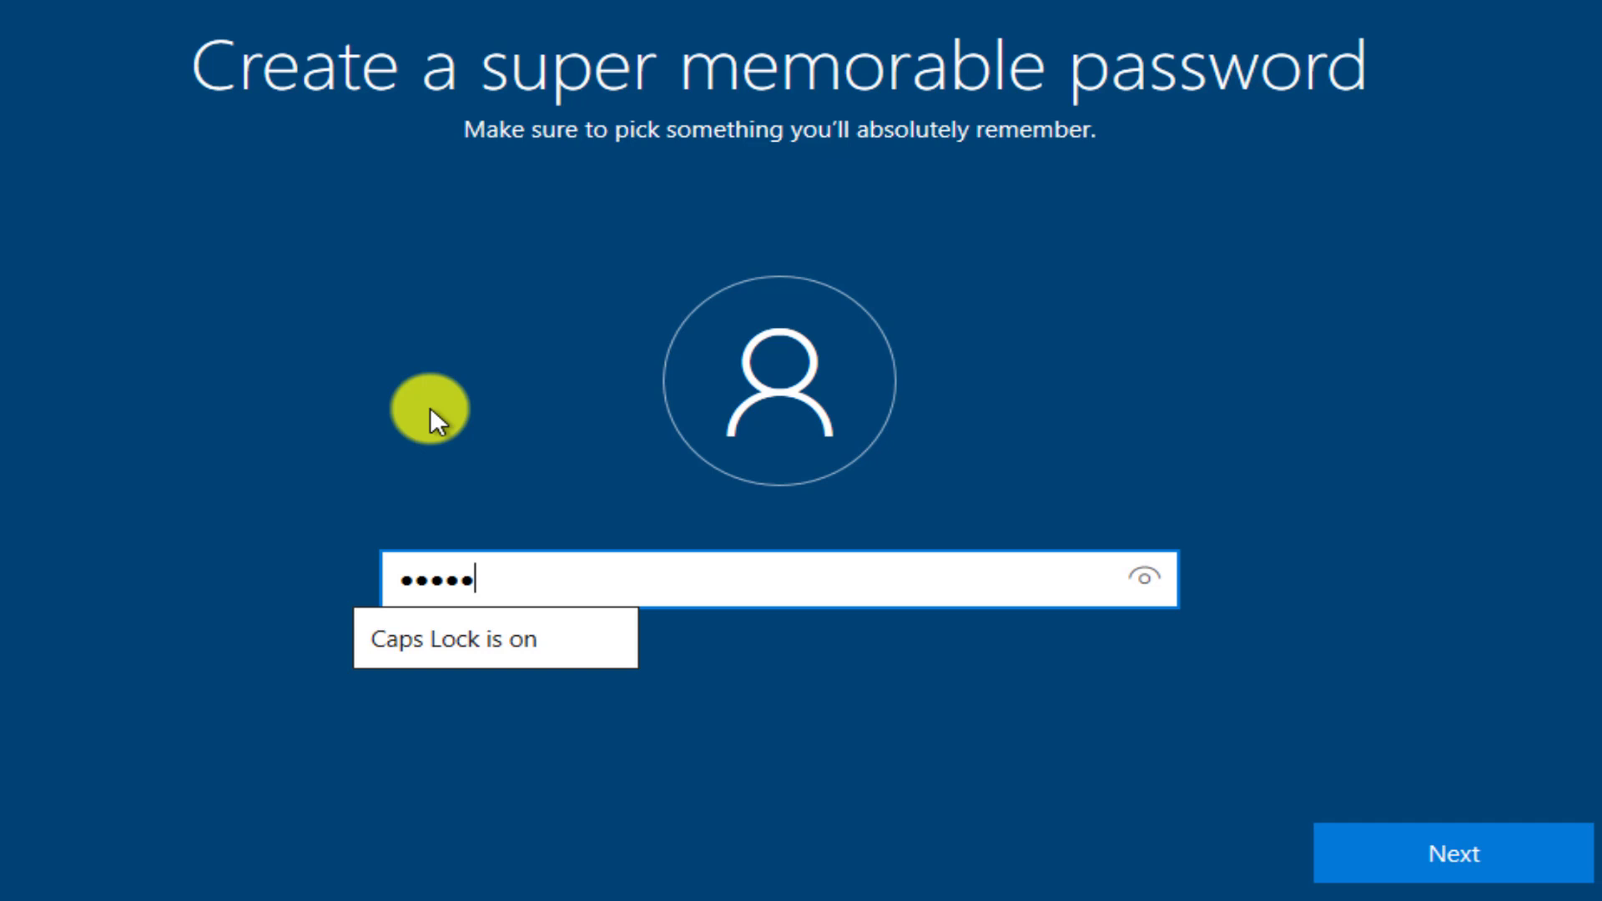
type("••")
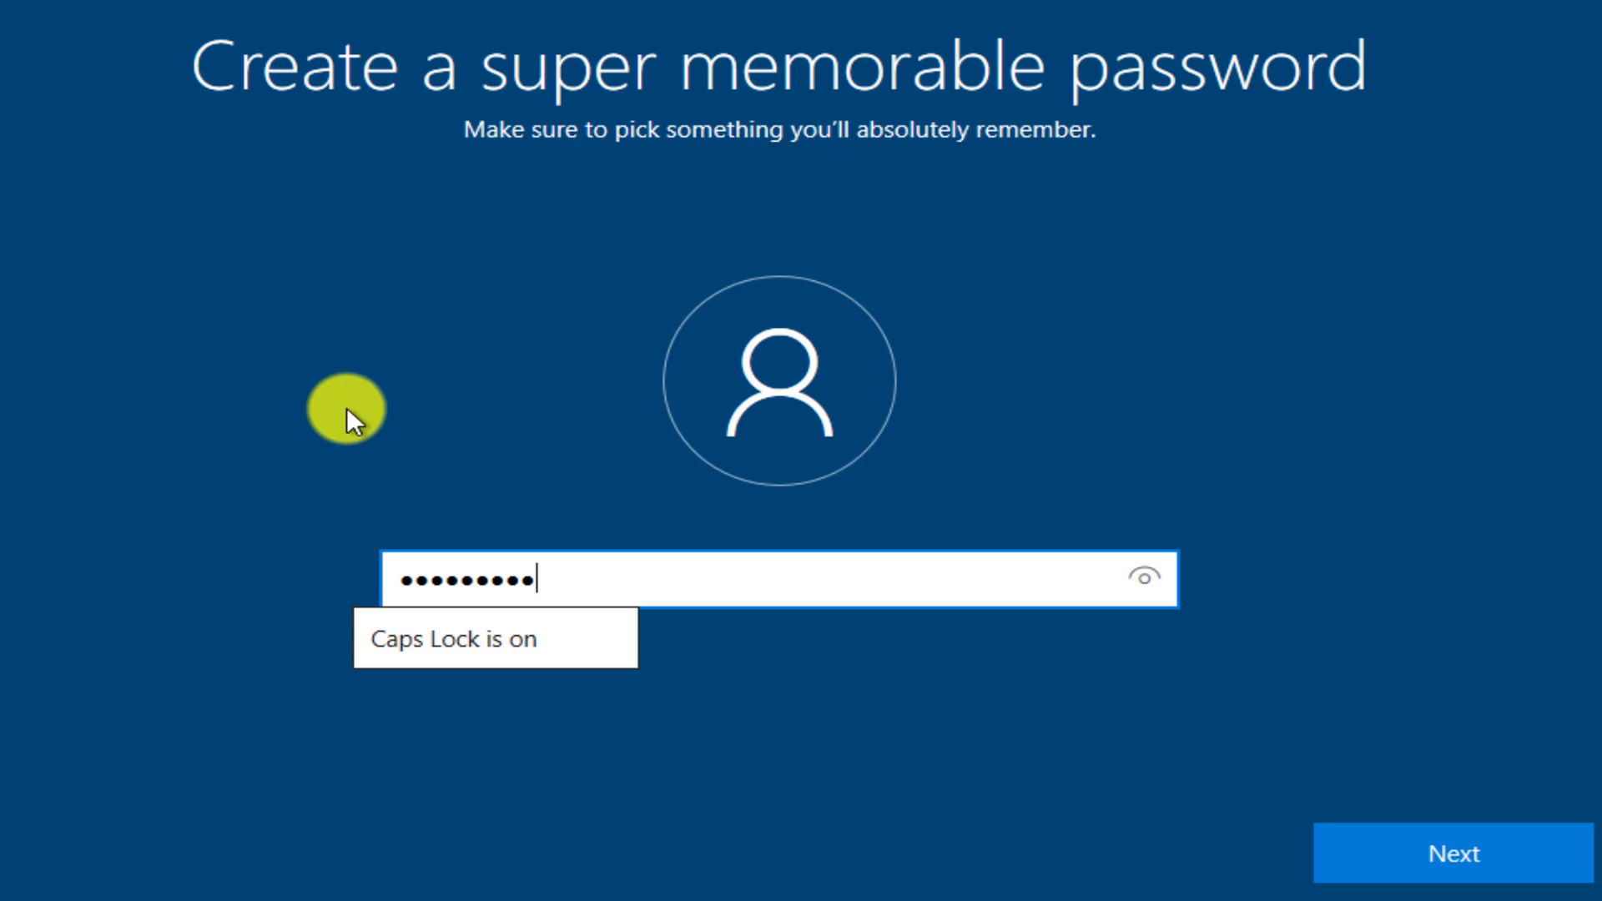
left_click(1494, 851)
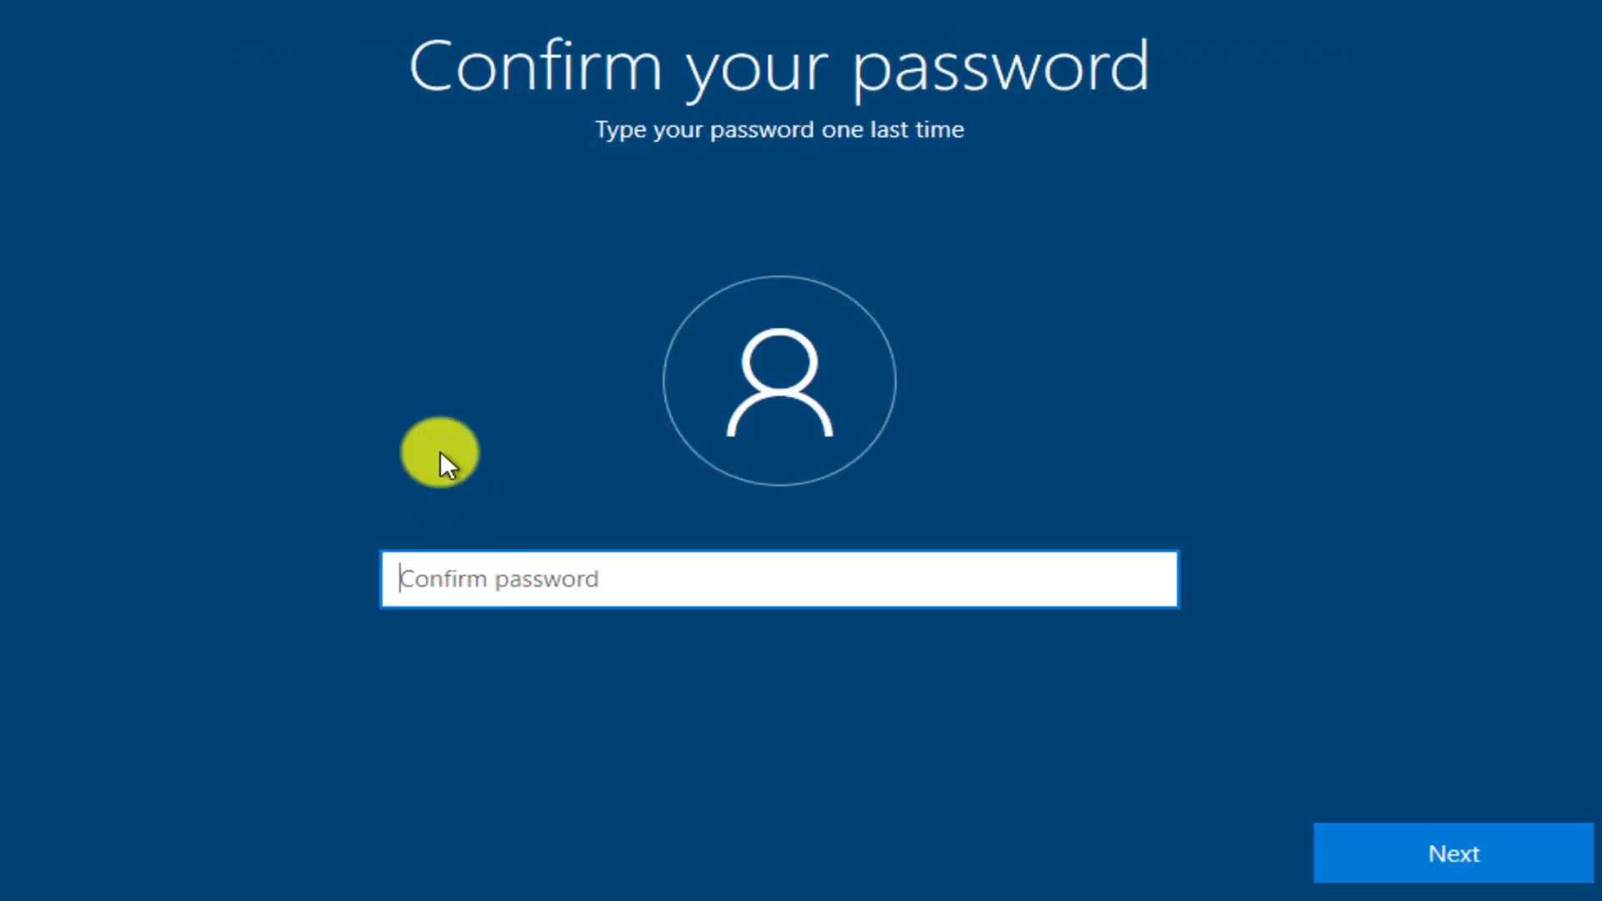
type("•••")
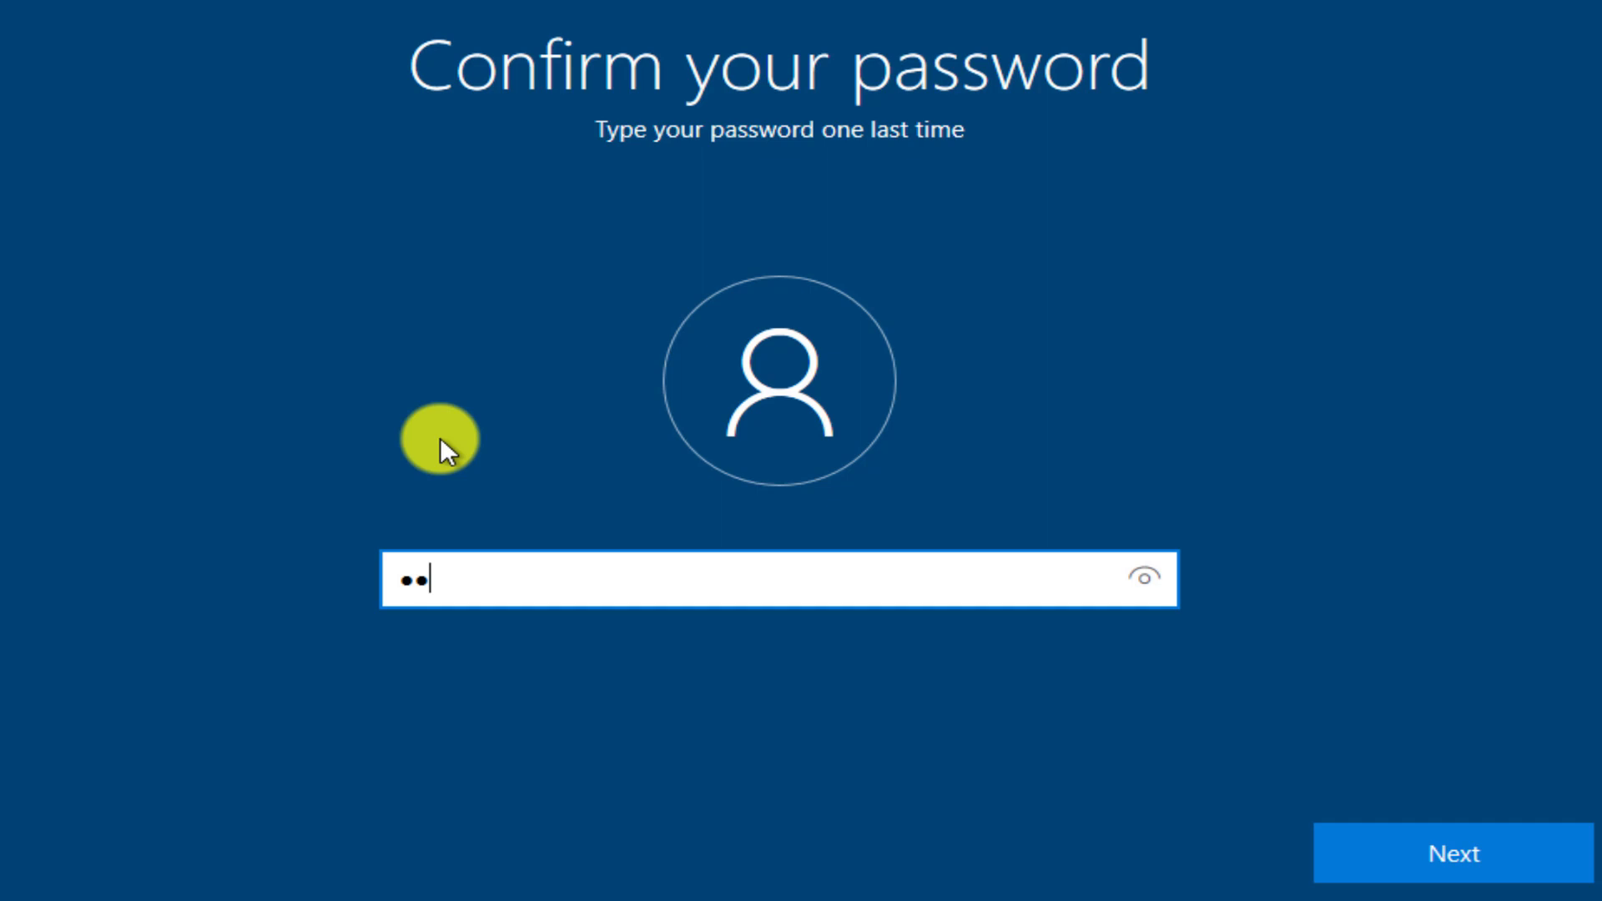
type("••••••")
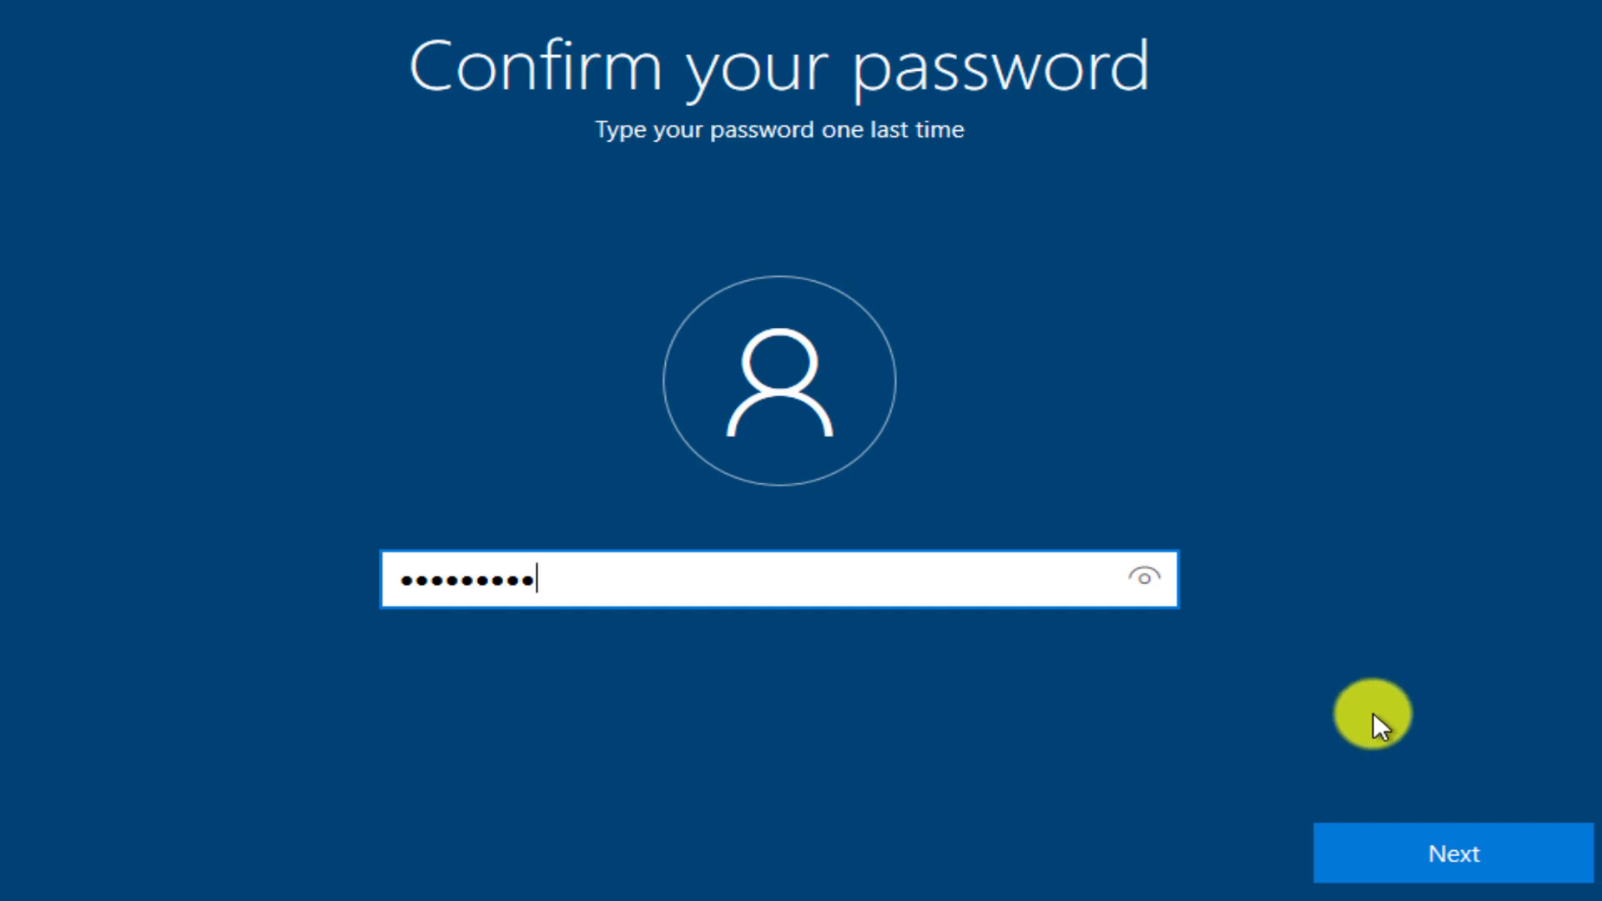
left_click(1485, 848)
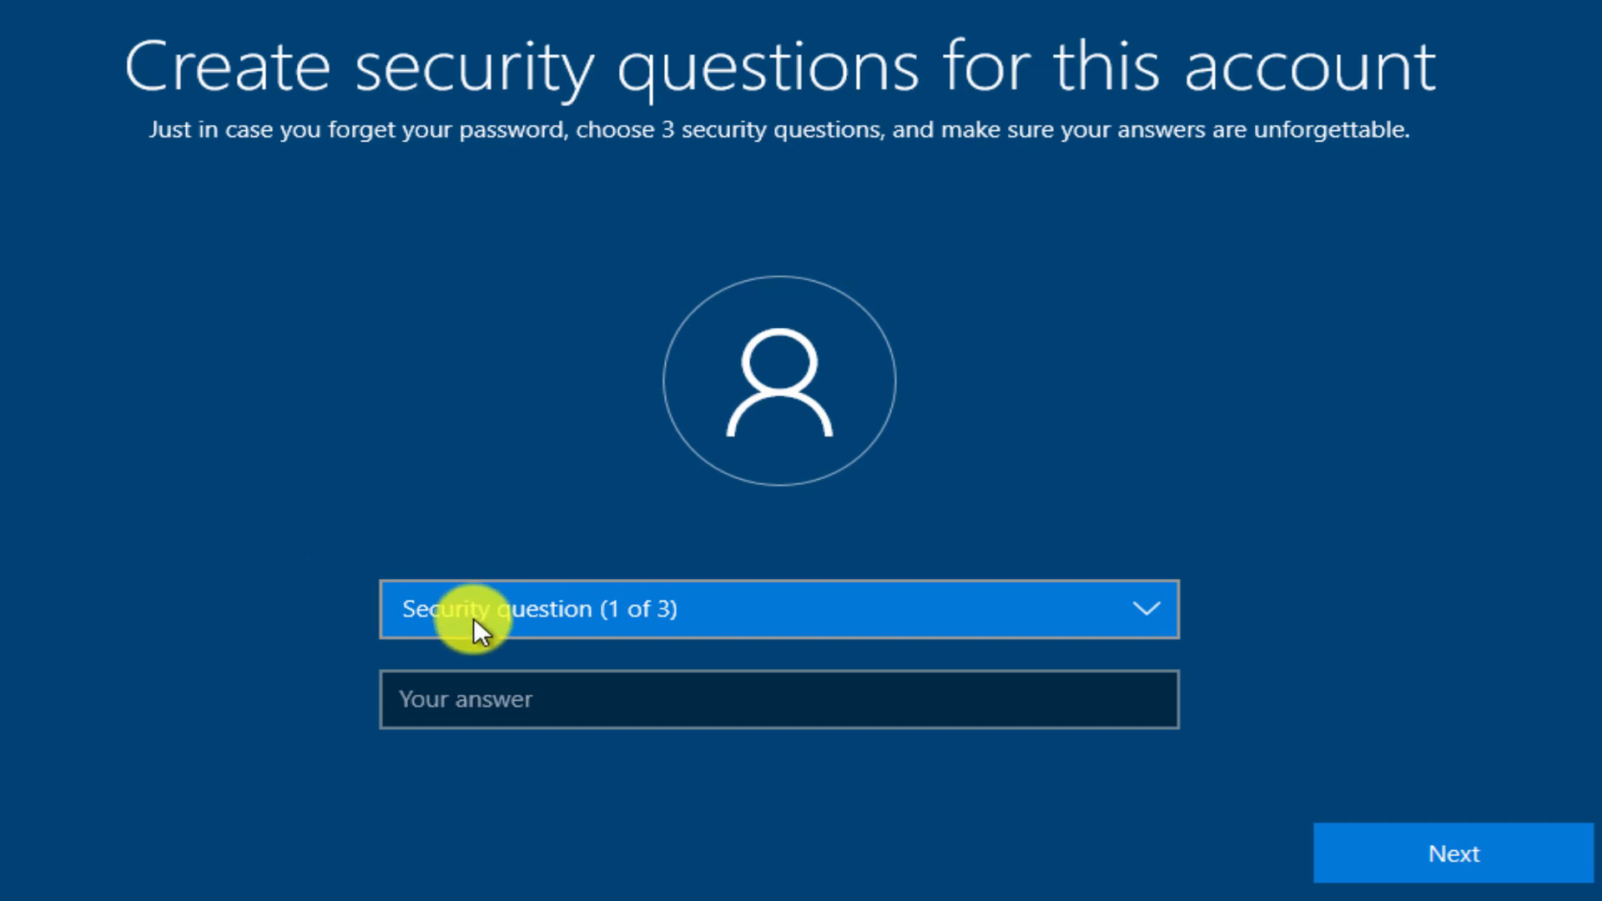
Choose the first pet's name as security question 1 and enter its answer.
left_click(1143, 603)
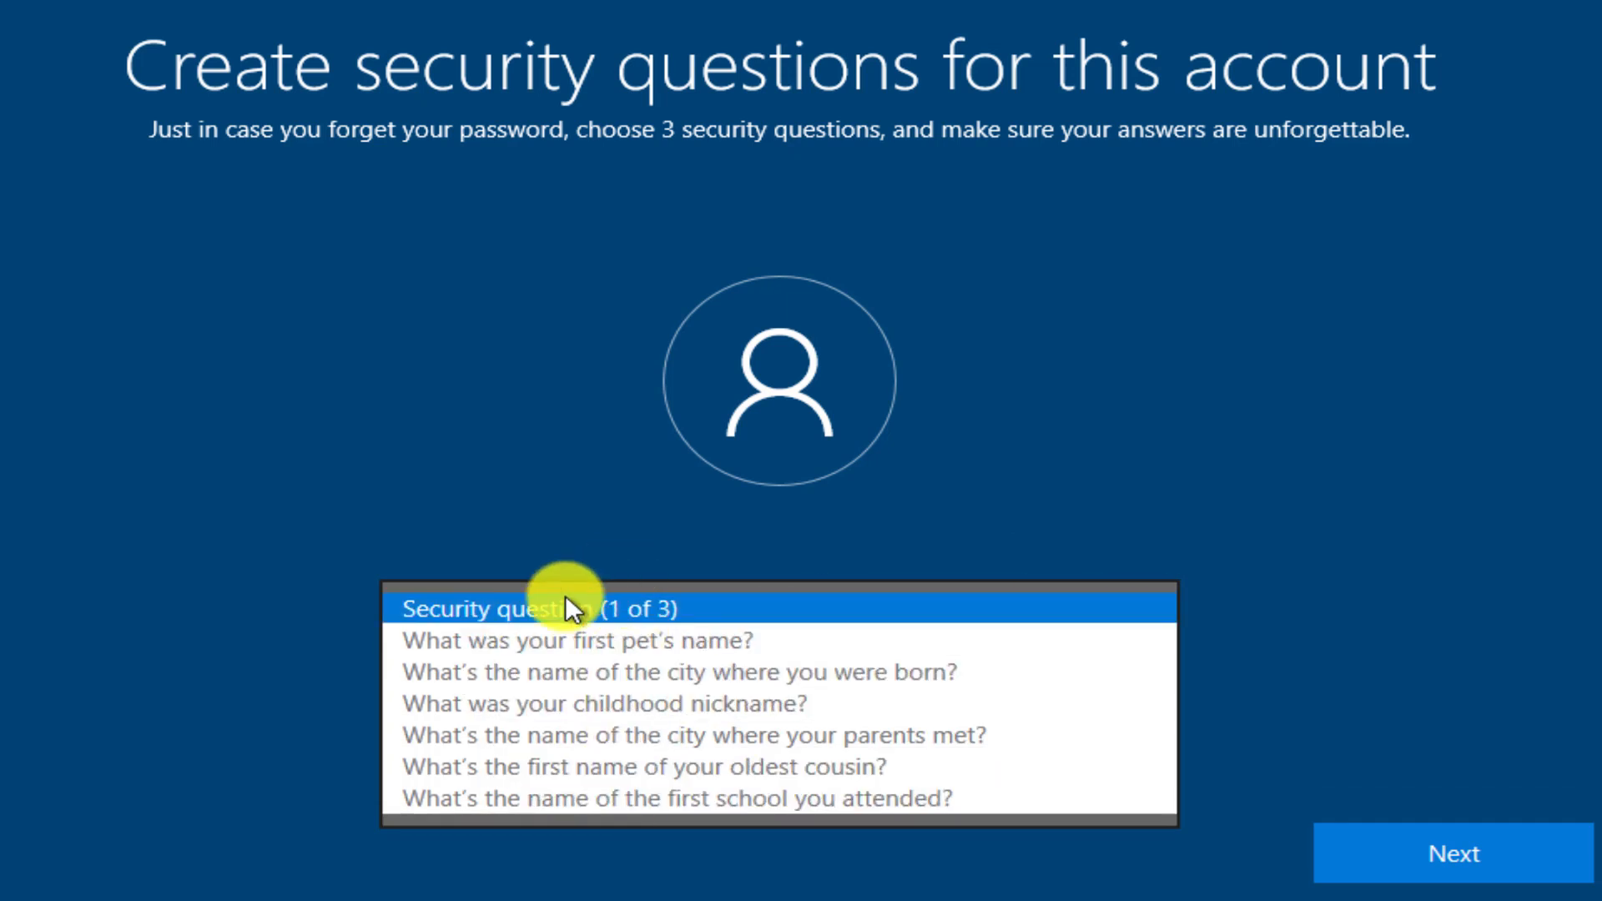
left_click(602, 641)
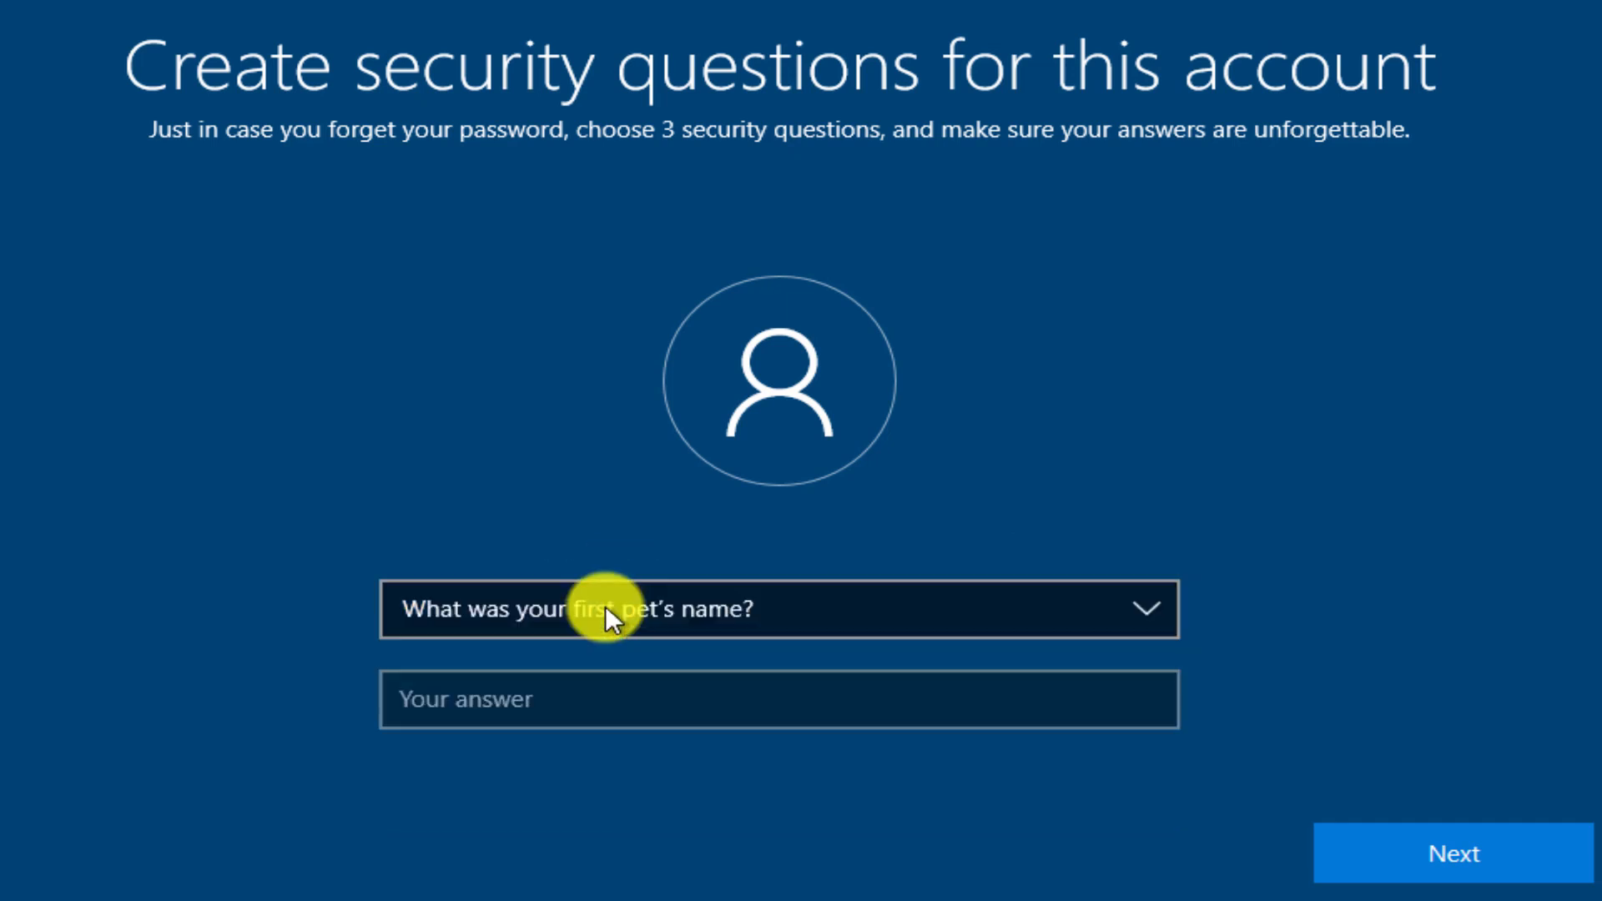
left_click(480, 699)
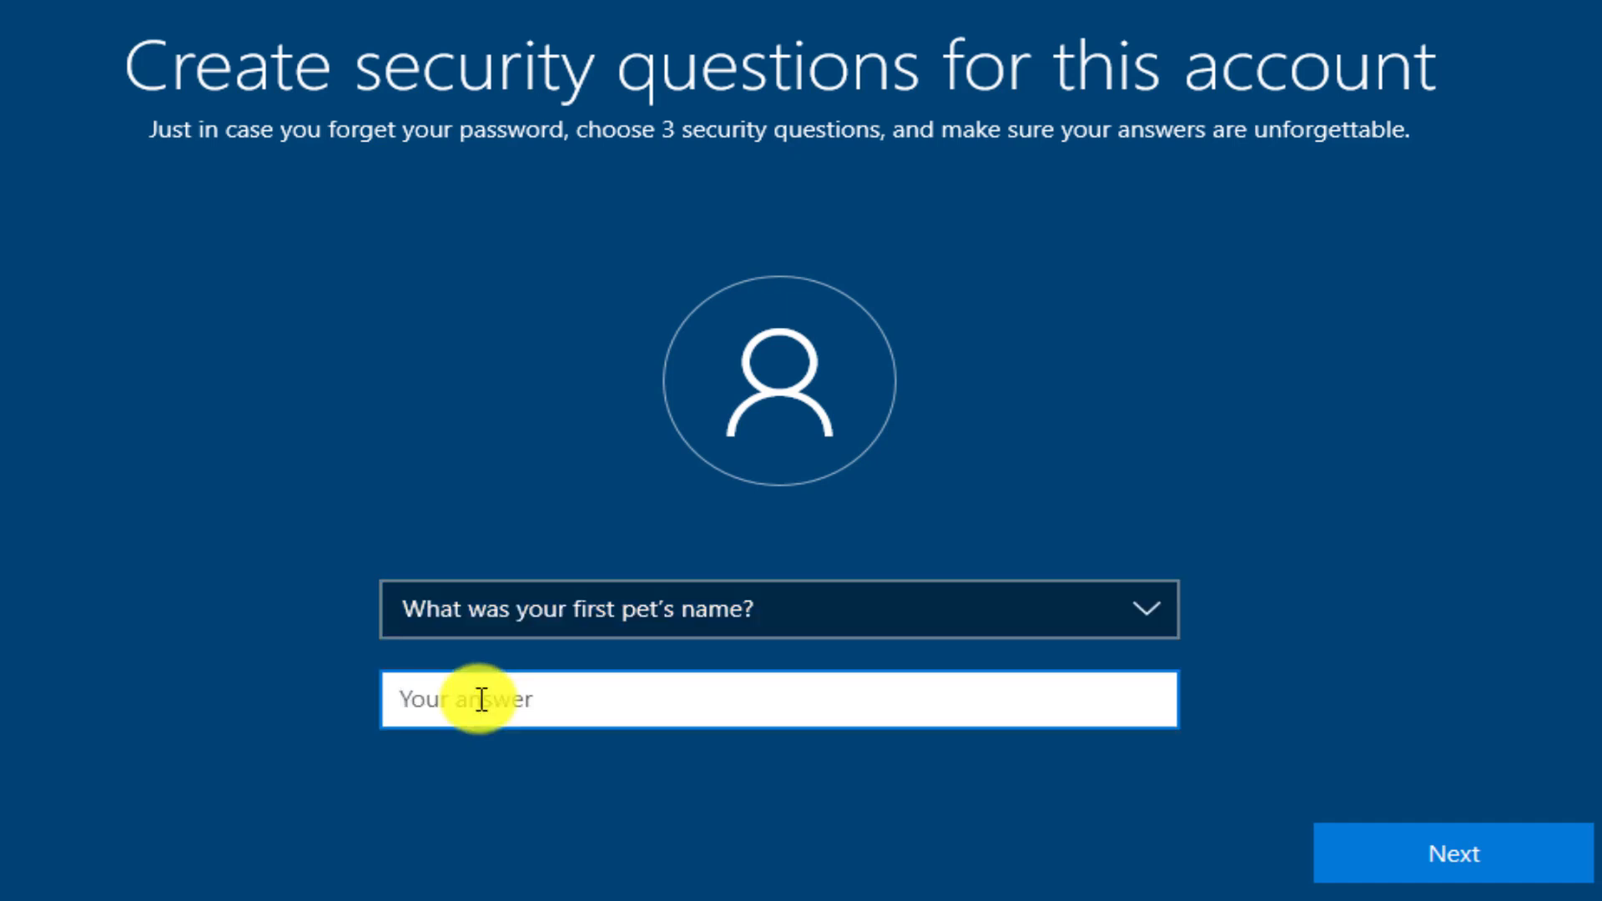
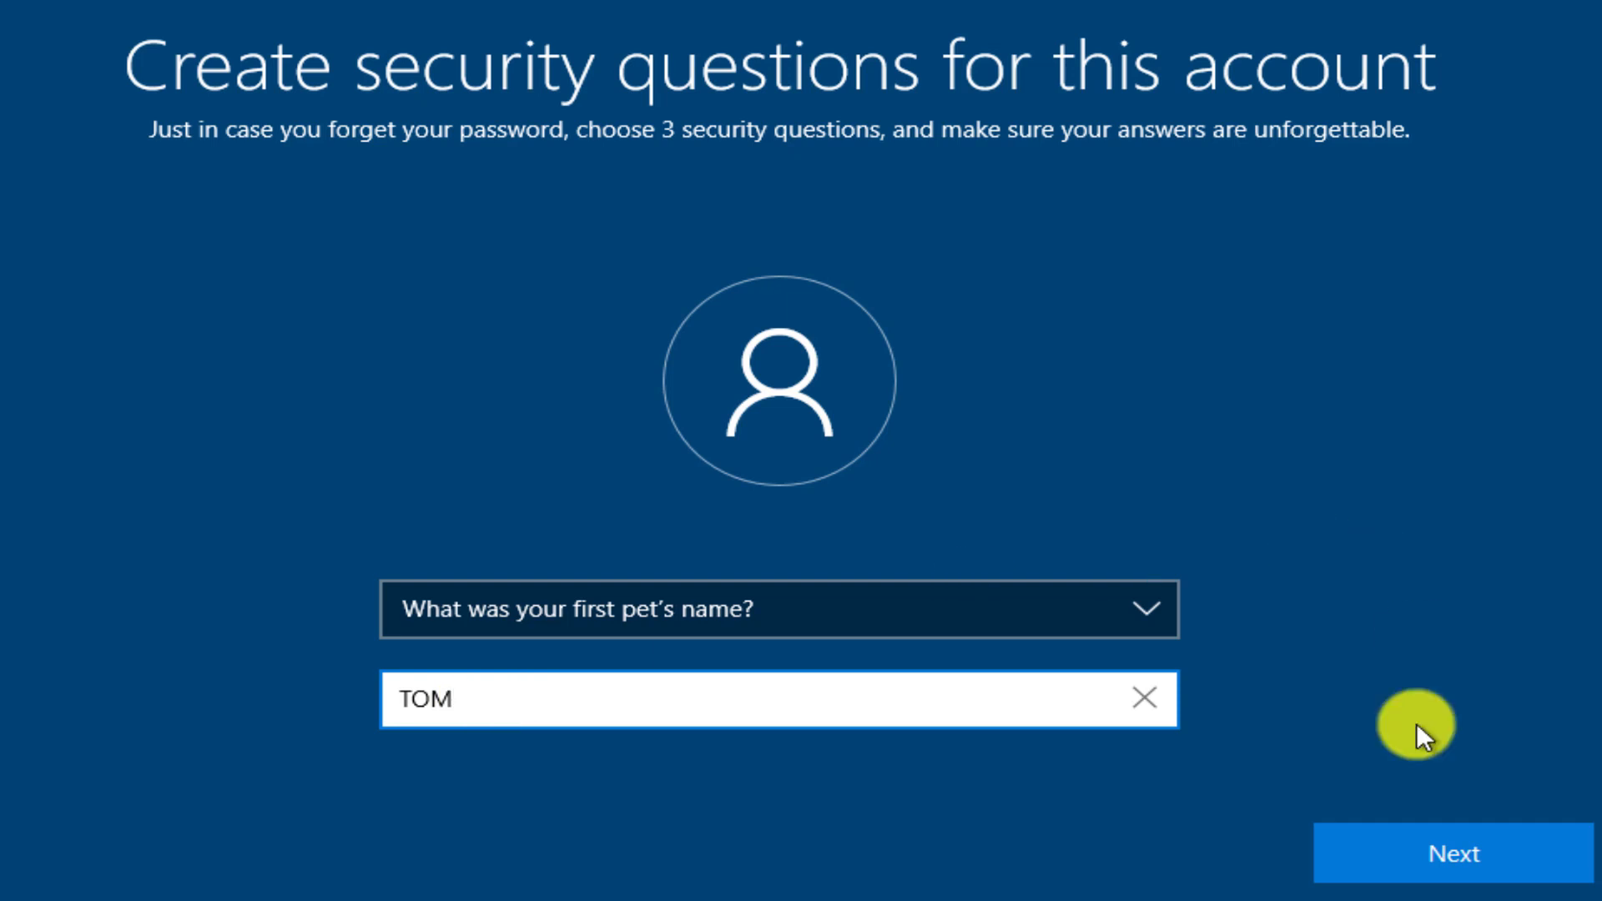
left_click(1460, 848)
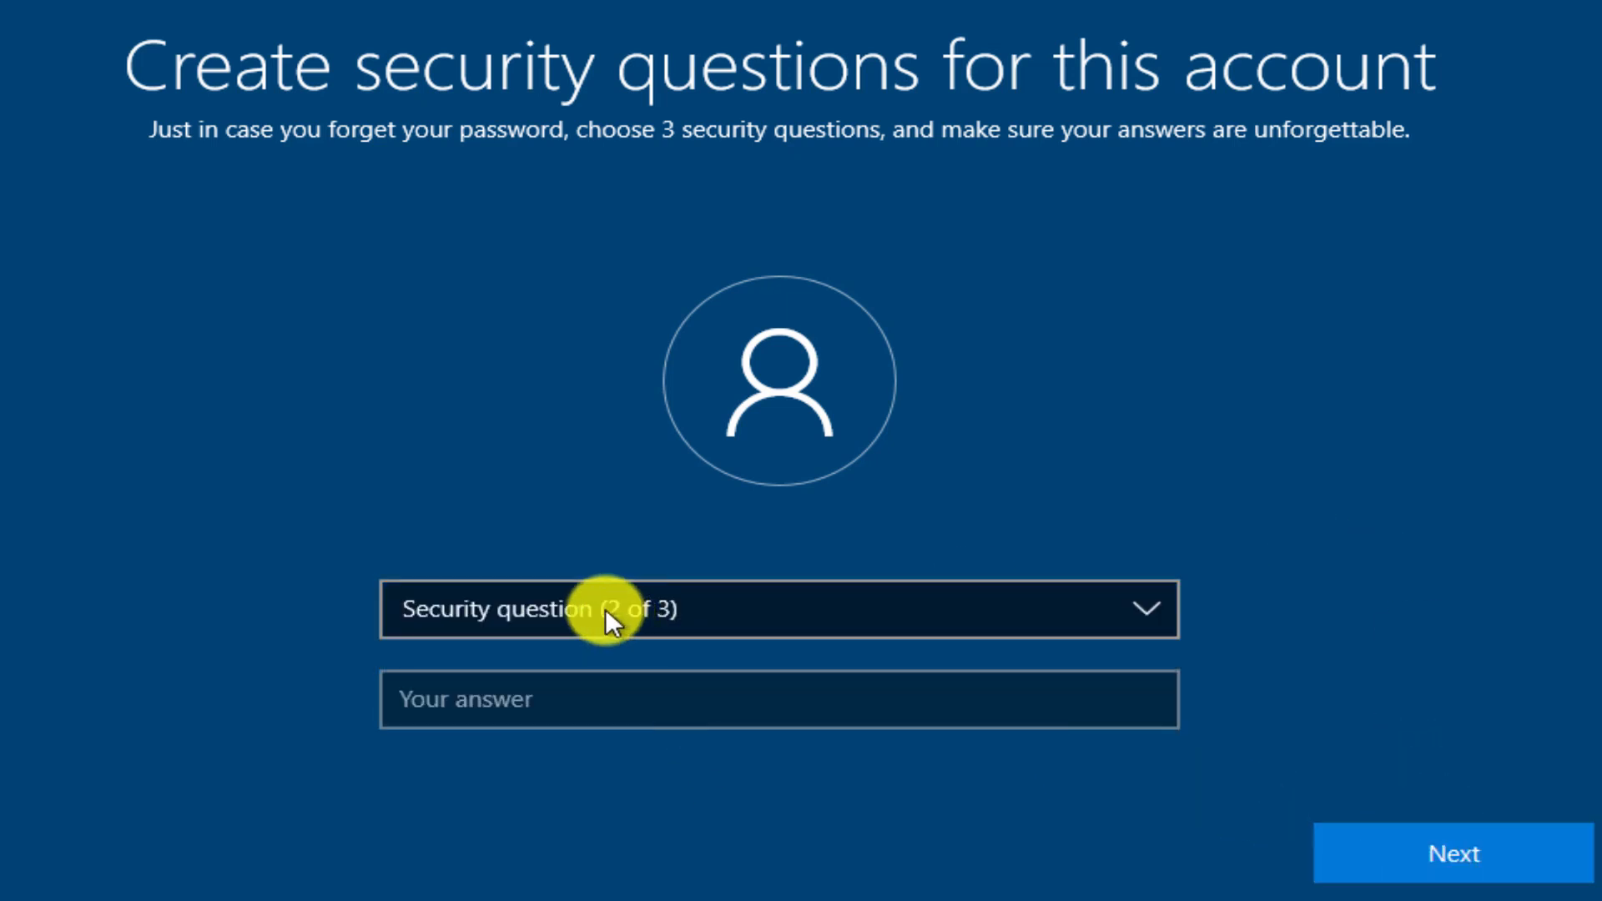
Choose the city where your parents met as security question 2 and enter its answer.
left_click(1153, 603)
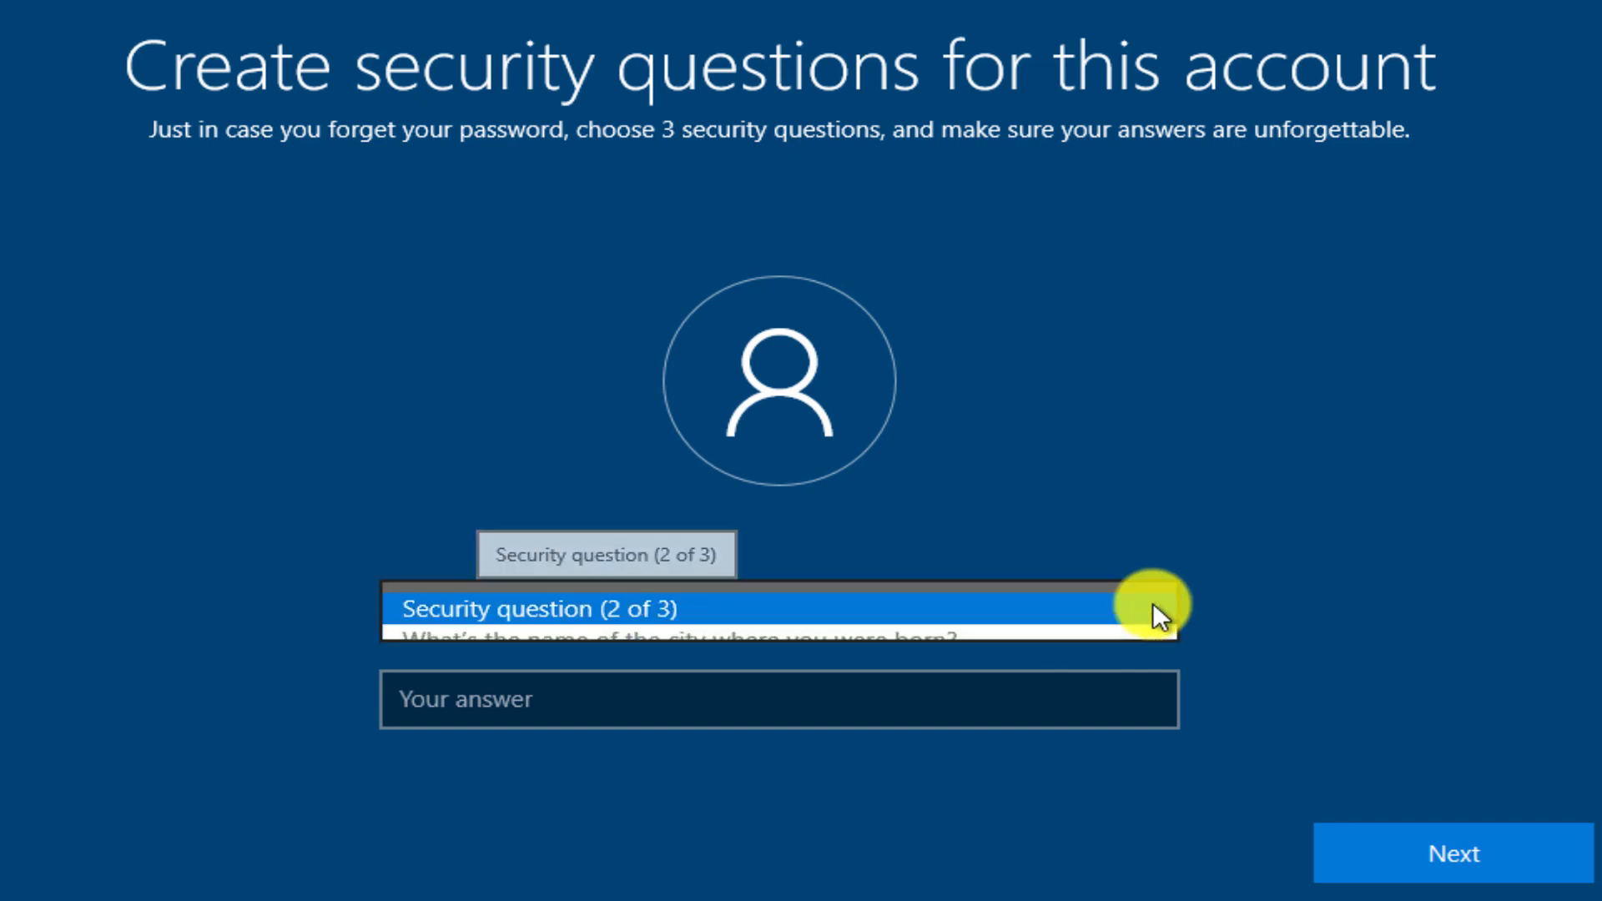
left_click(625, 694)
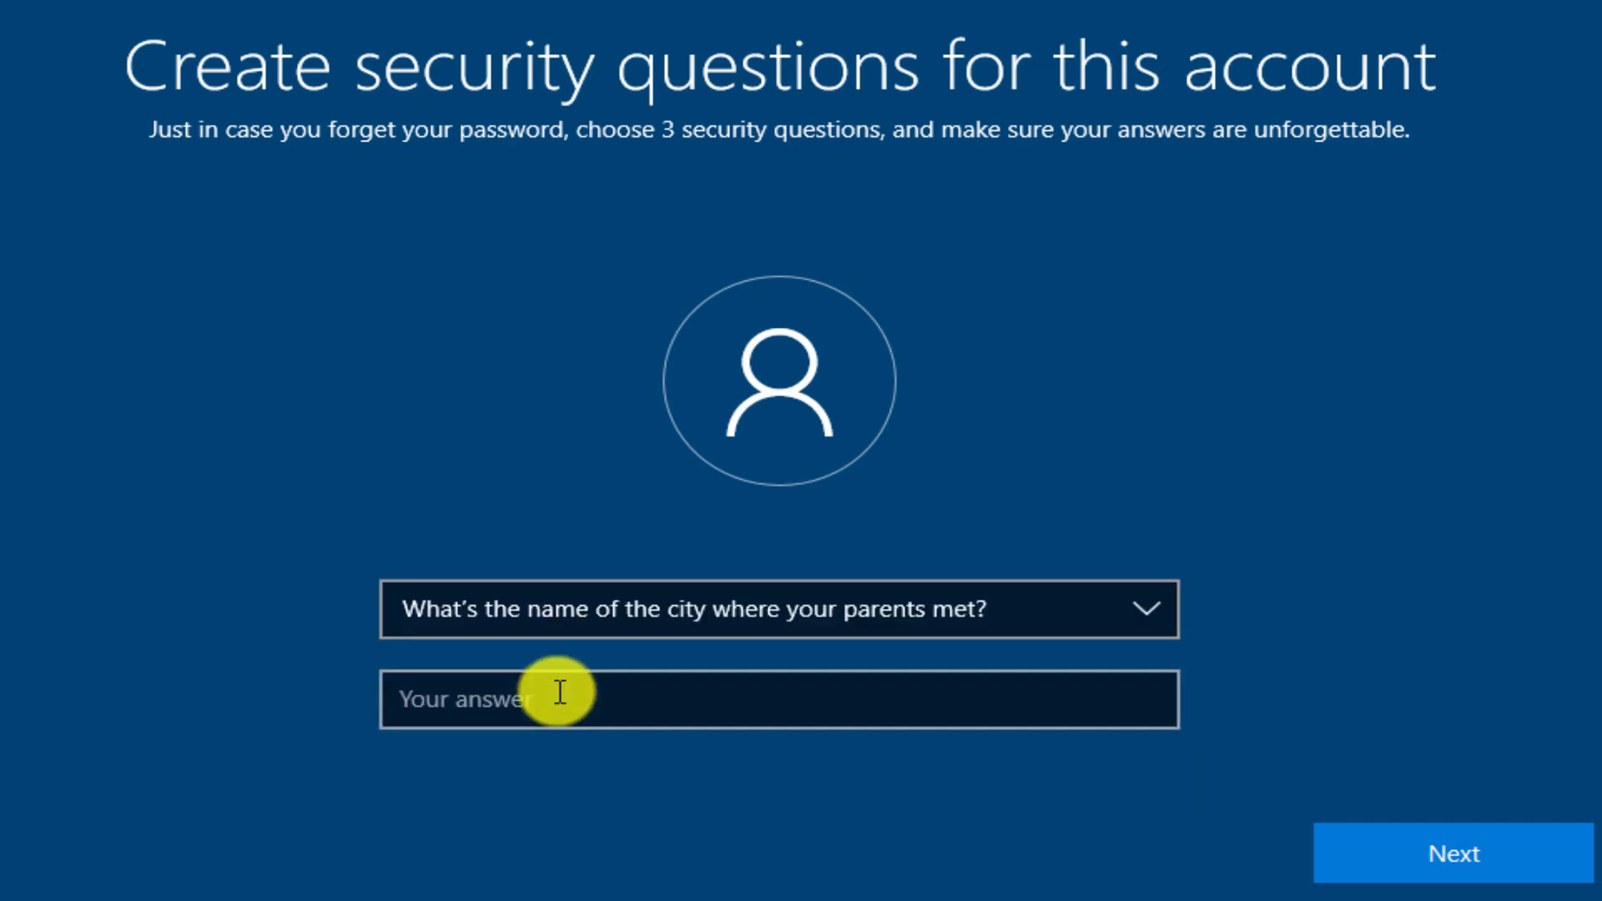
left_click(557, 695)
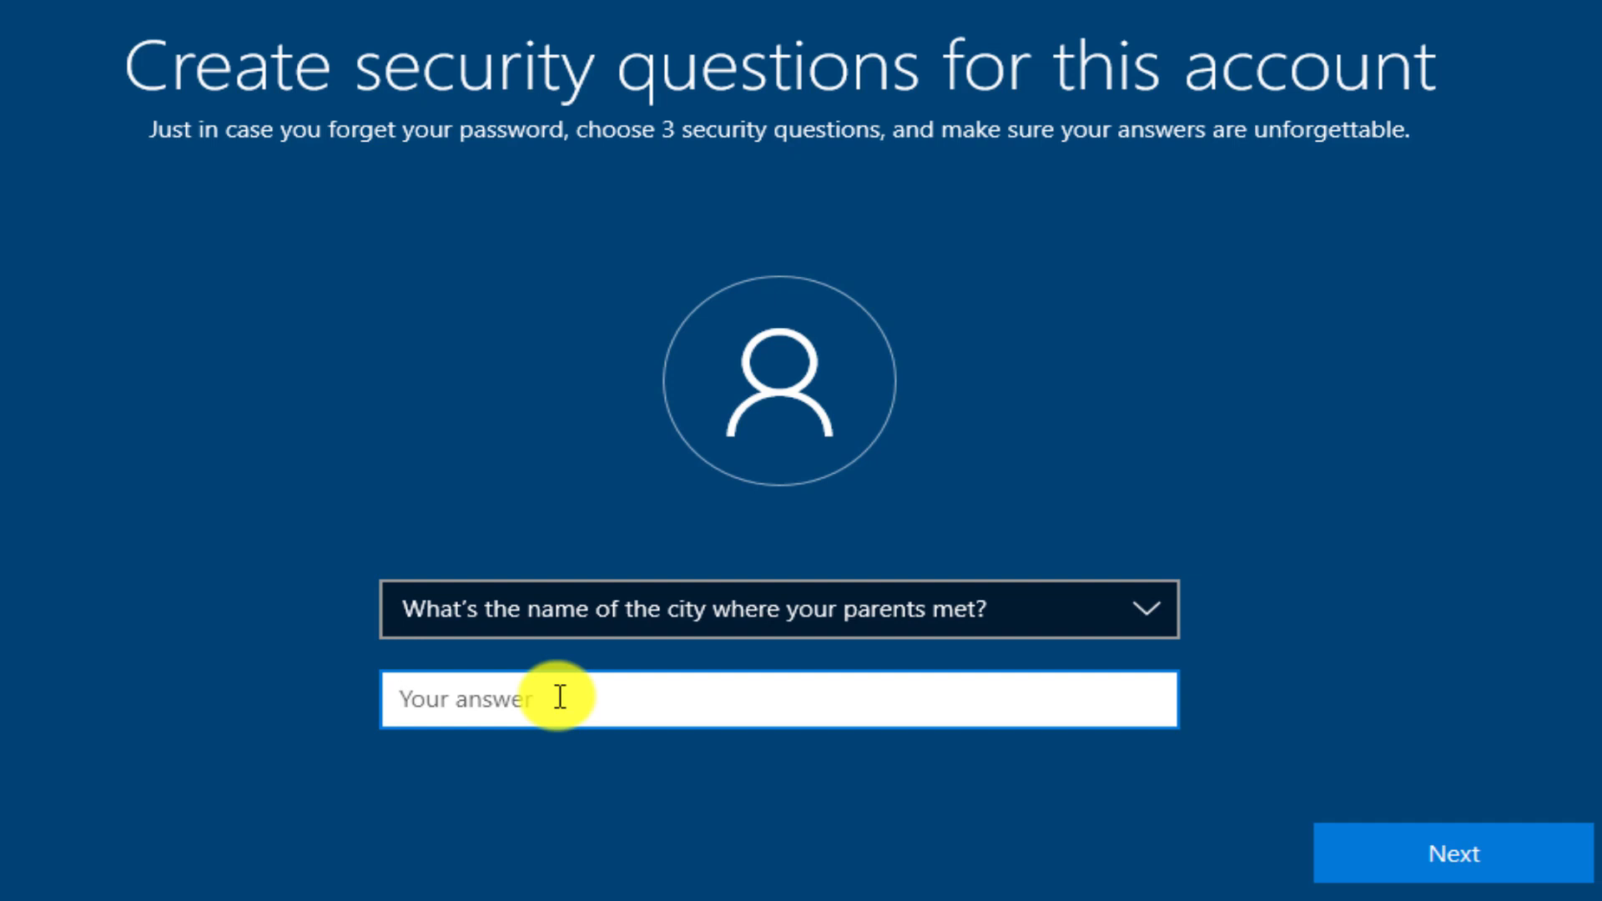
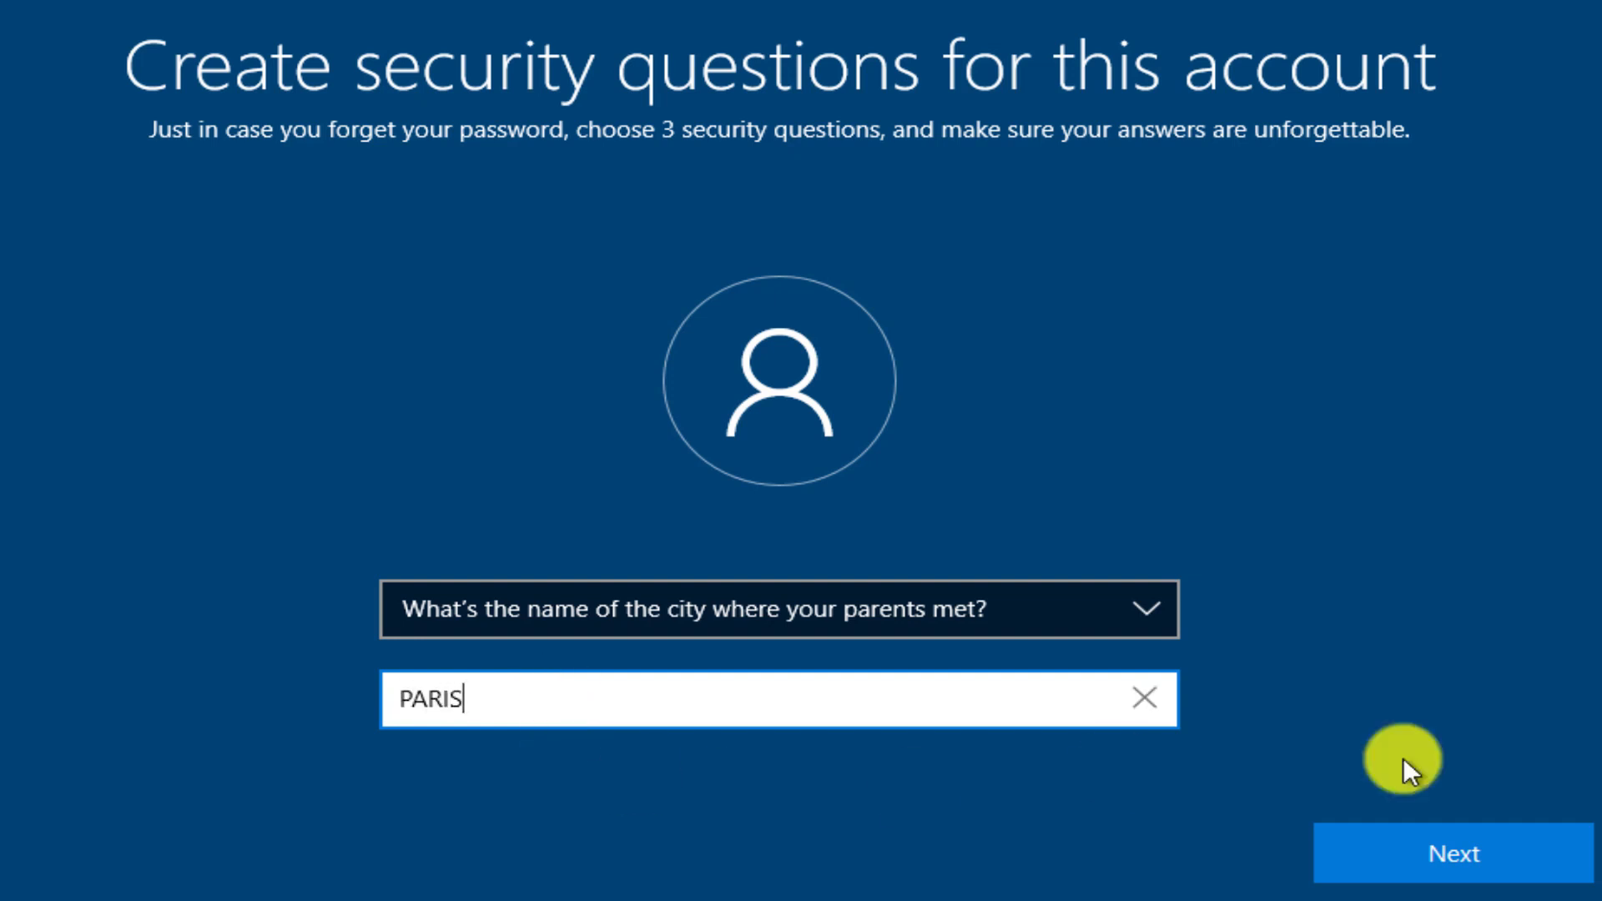
left_click(1481, 847)
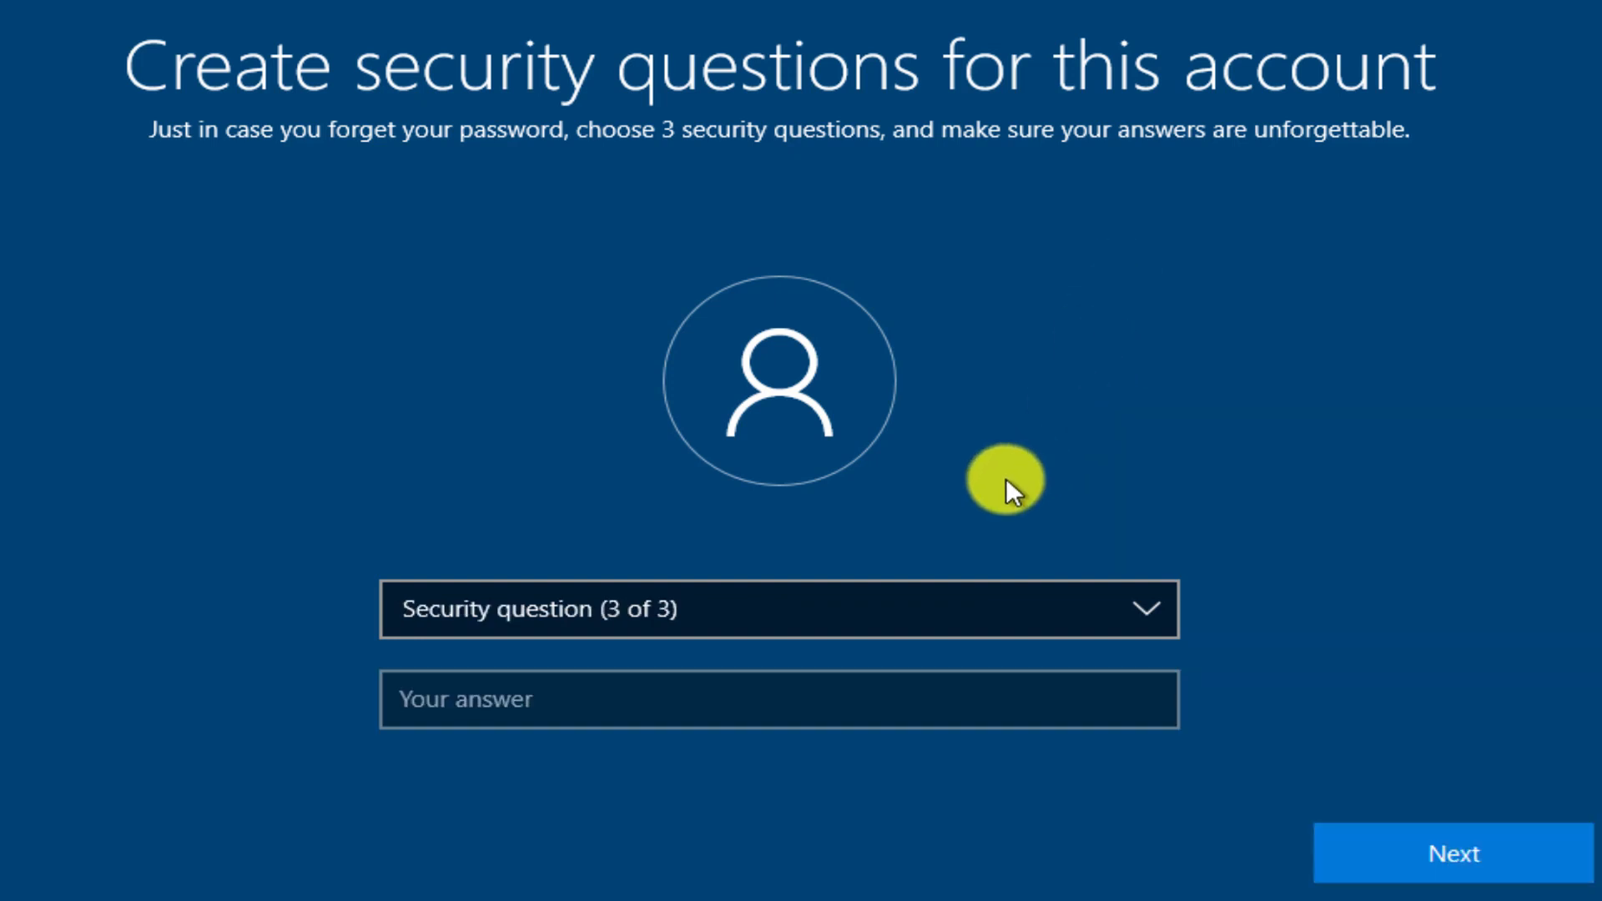
Choose the oldest cousin's first name as security question 3, answer it and submit.
left_click(1145, 608)
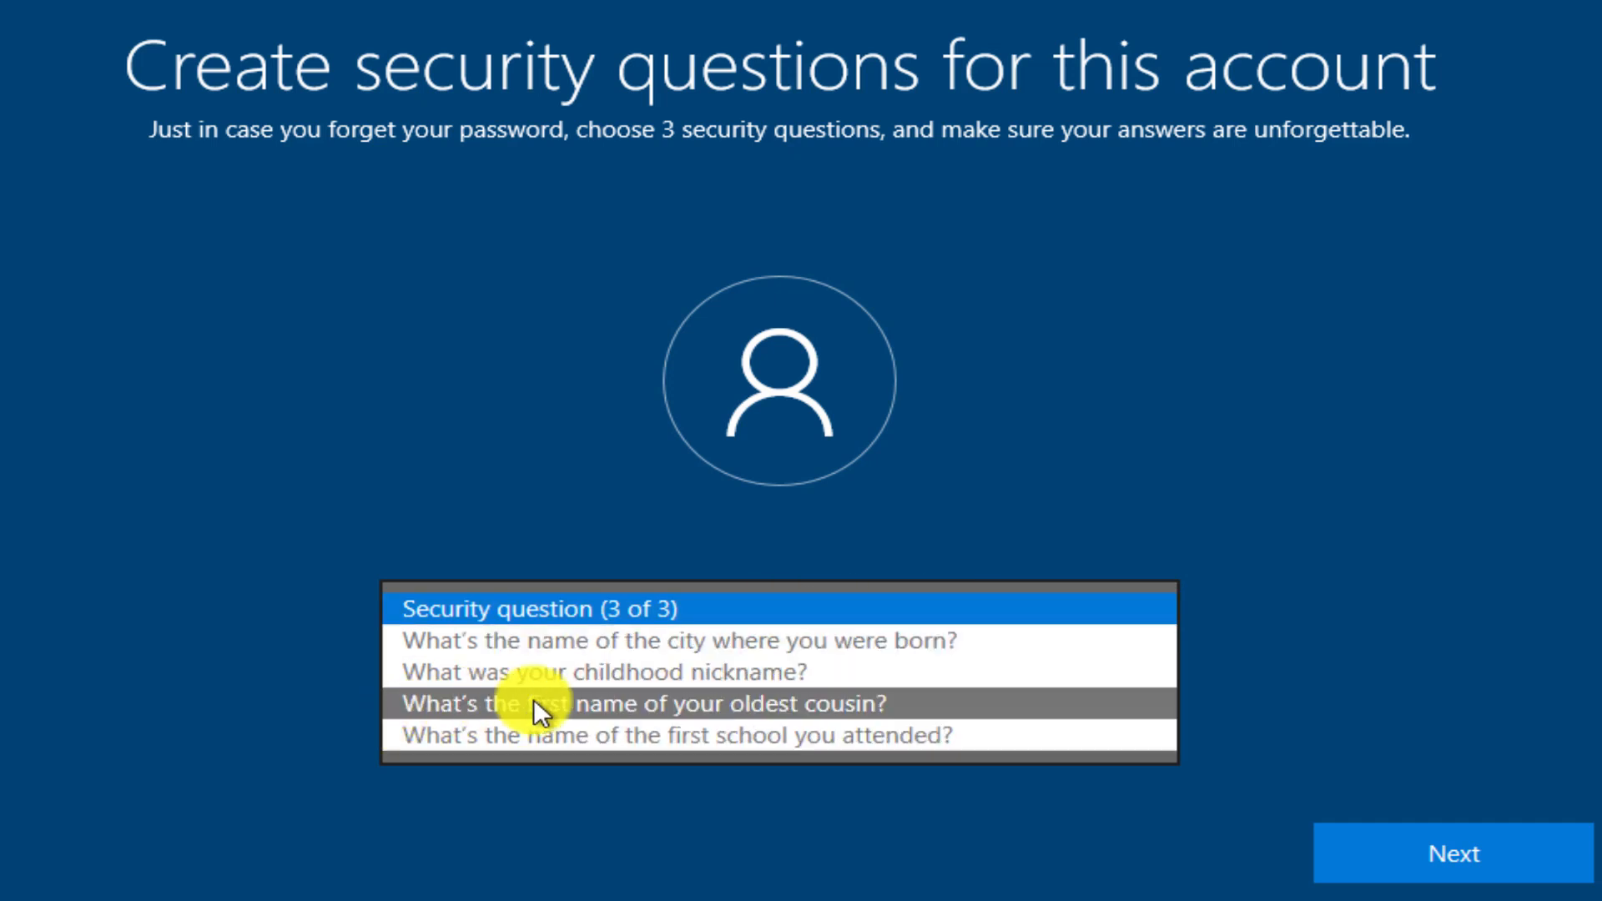
left_click(684, 702)
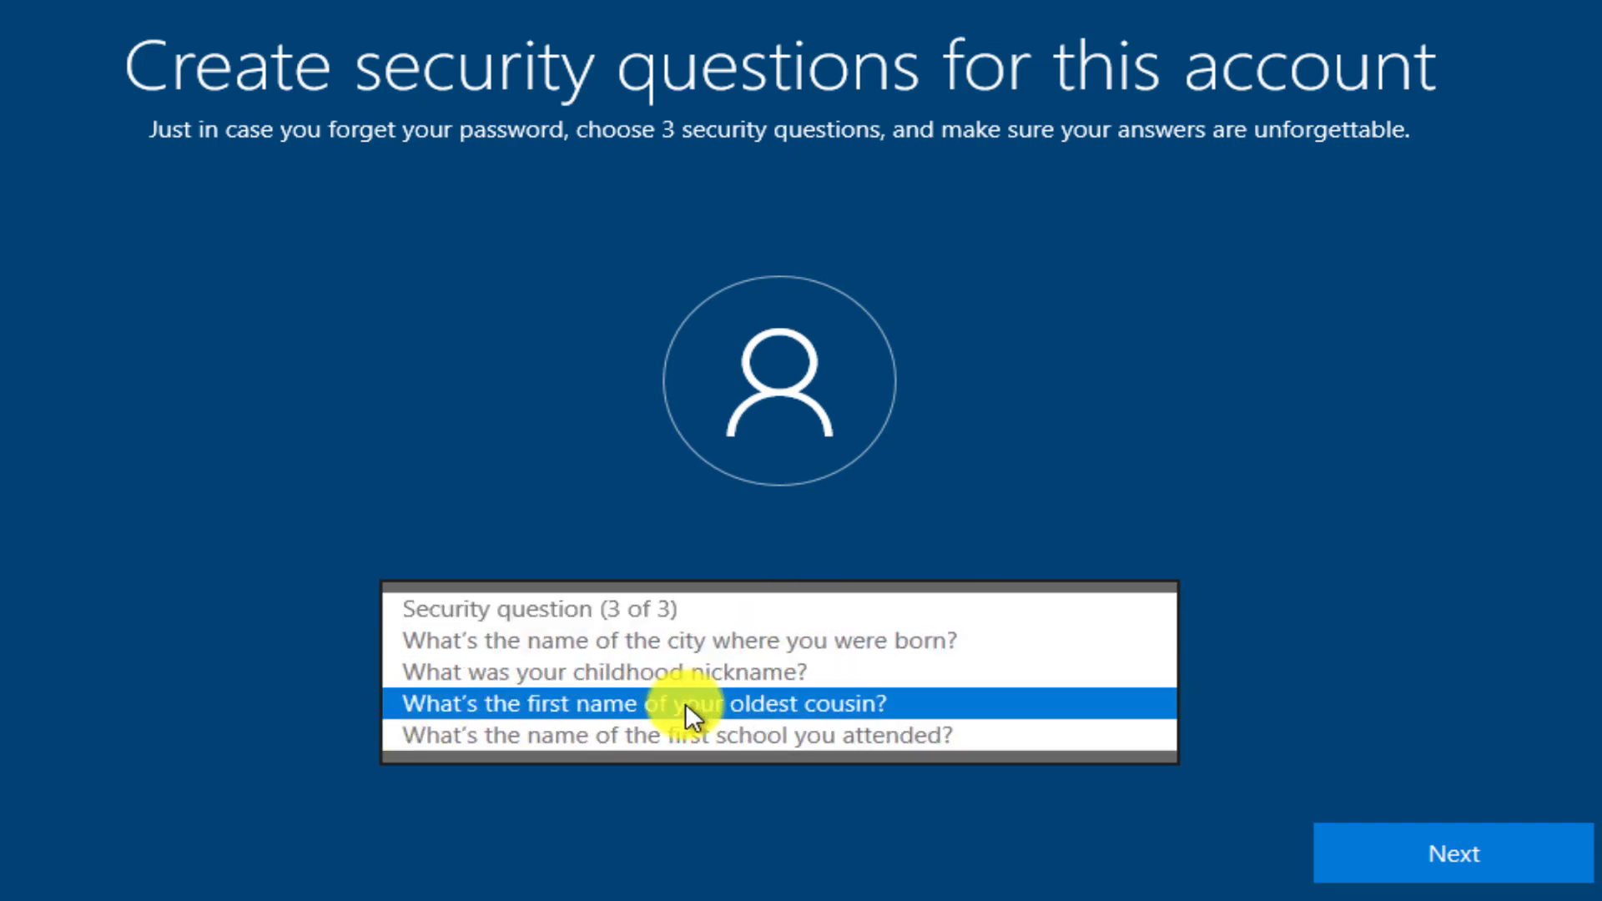
left_click(556, 699)
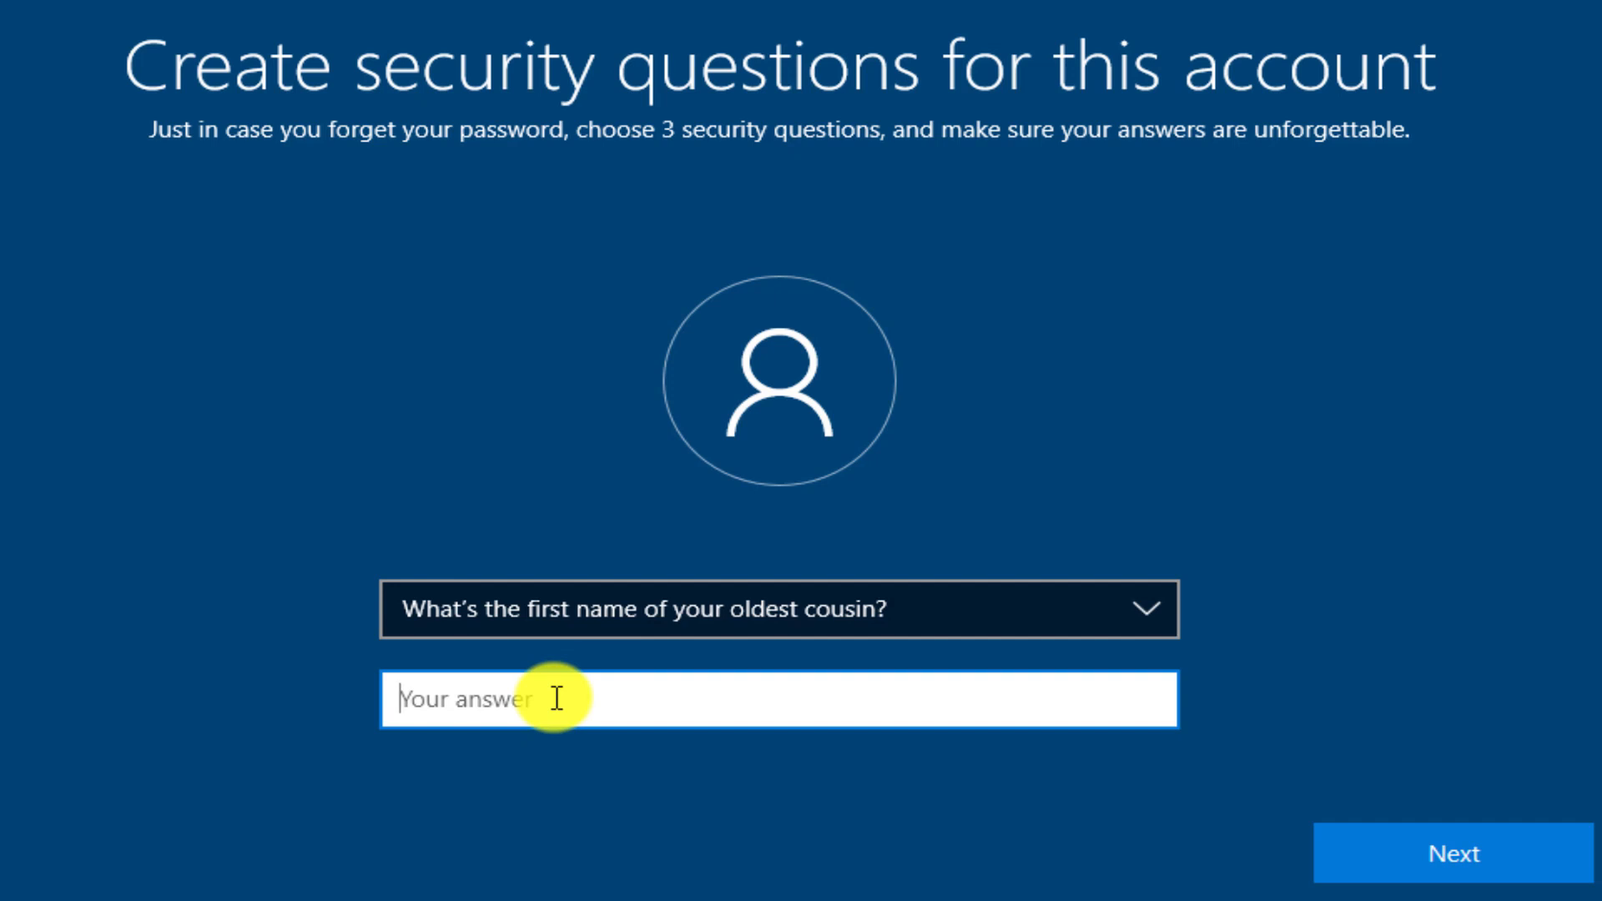
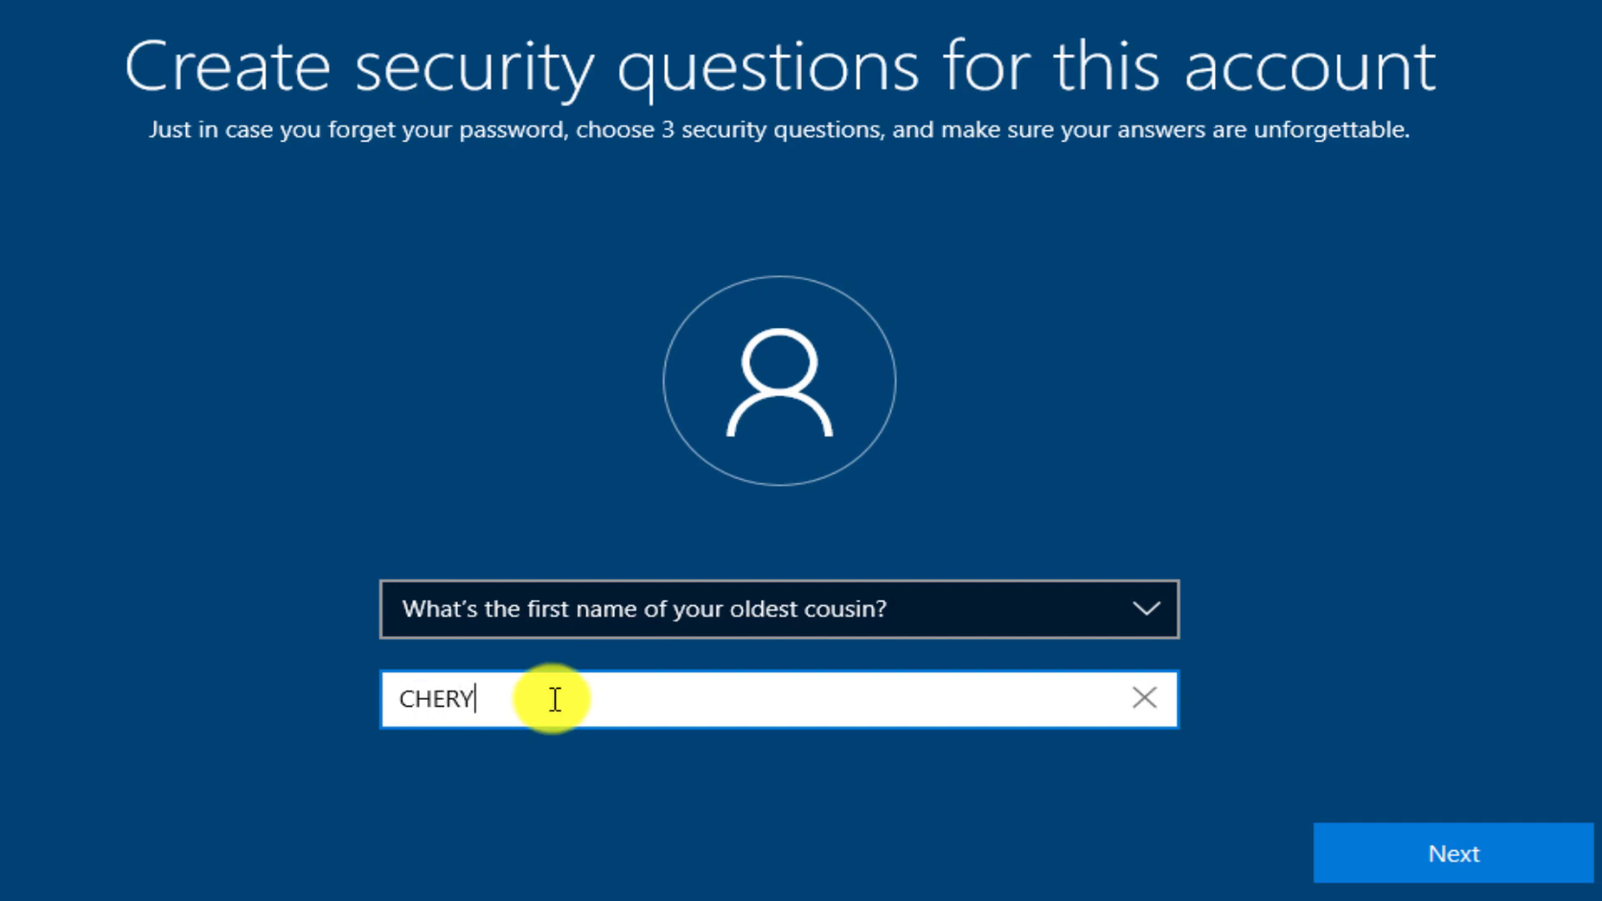
left_click(1486, 851)
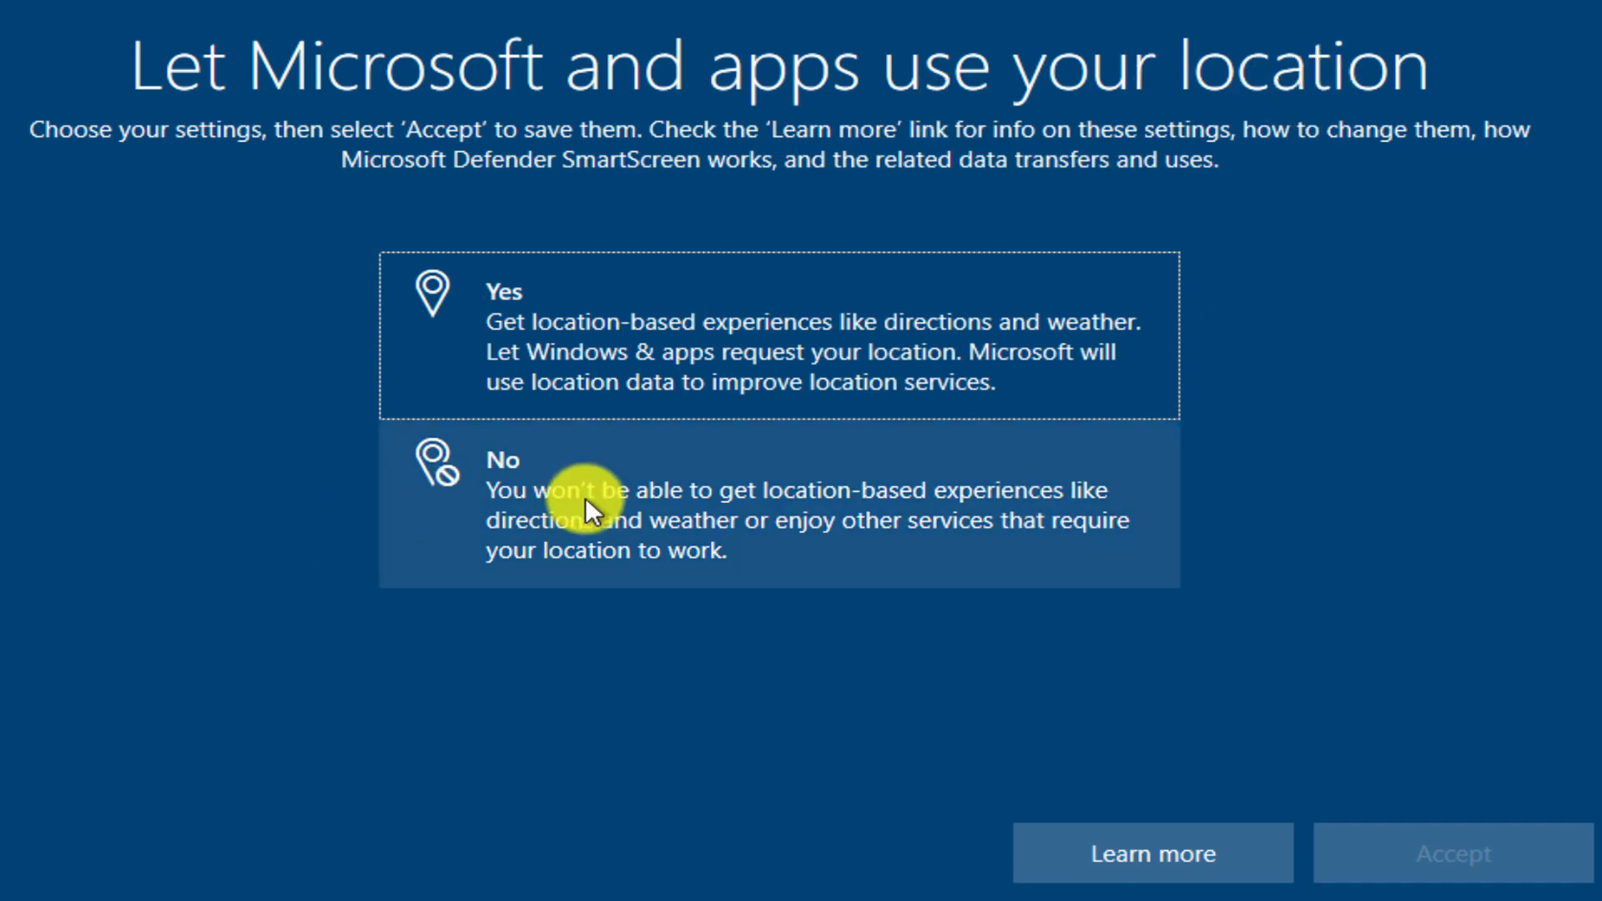
Decline location access and Find my device.
left_click(584, 499)
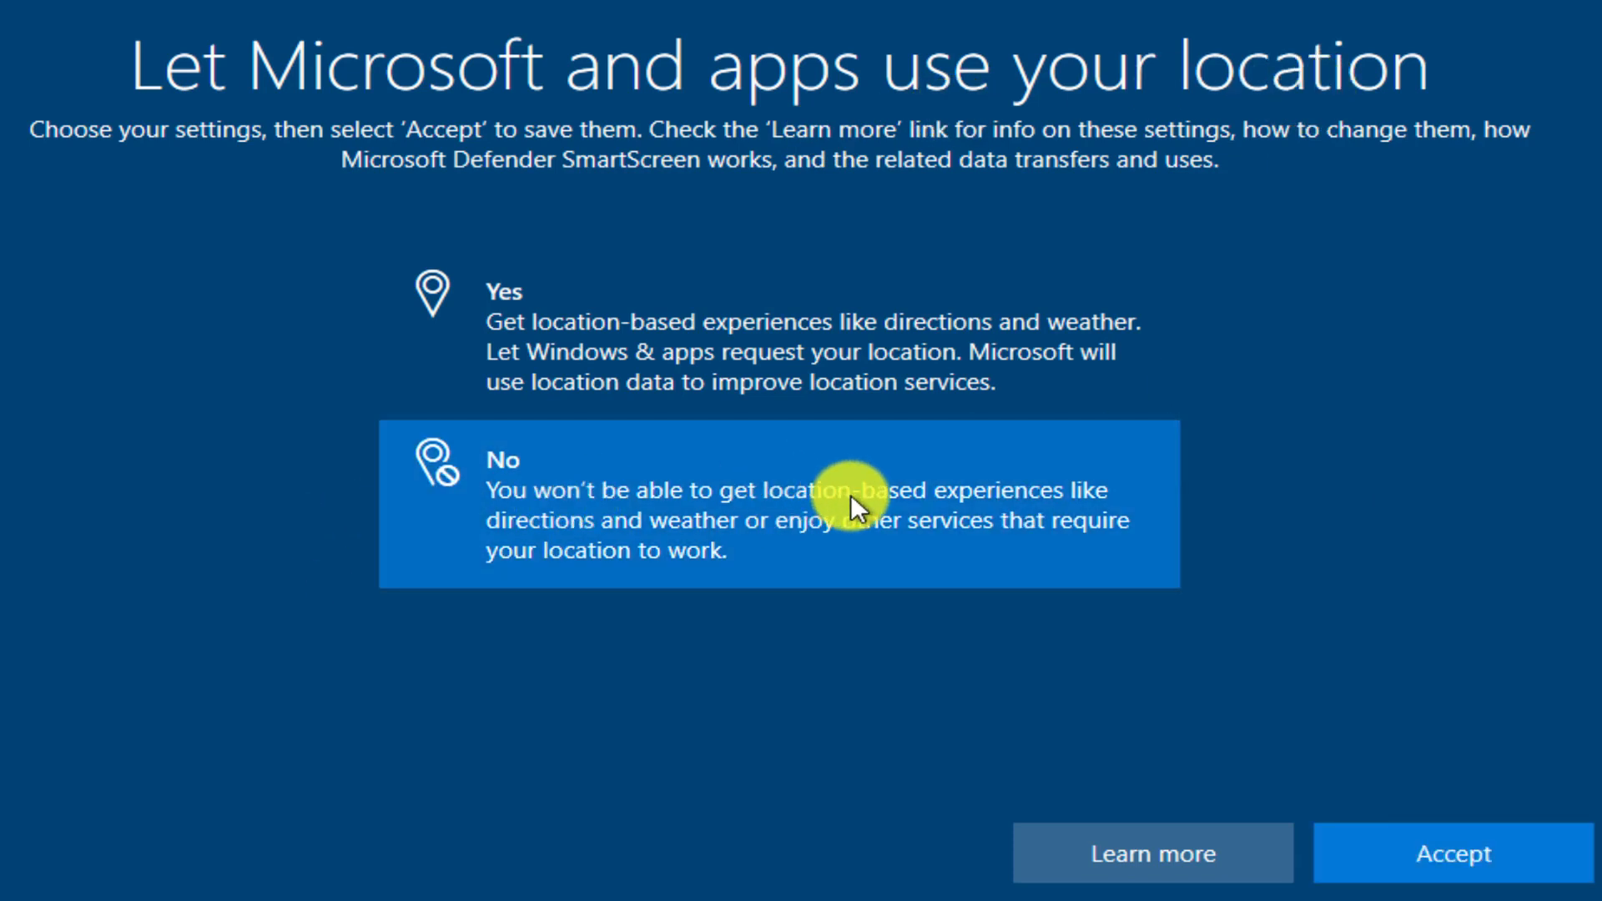
left_click(1445, 853)
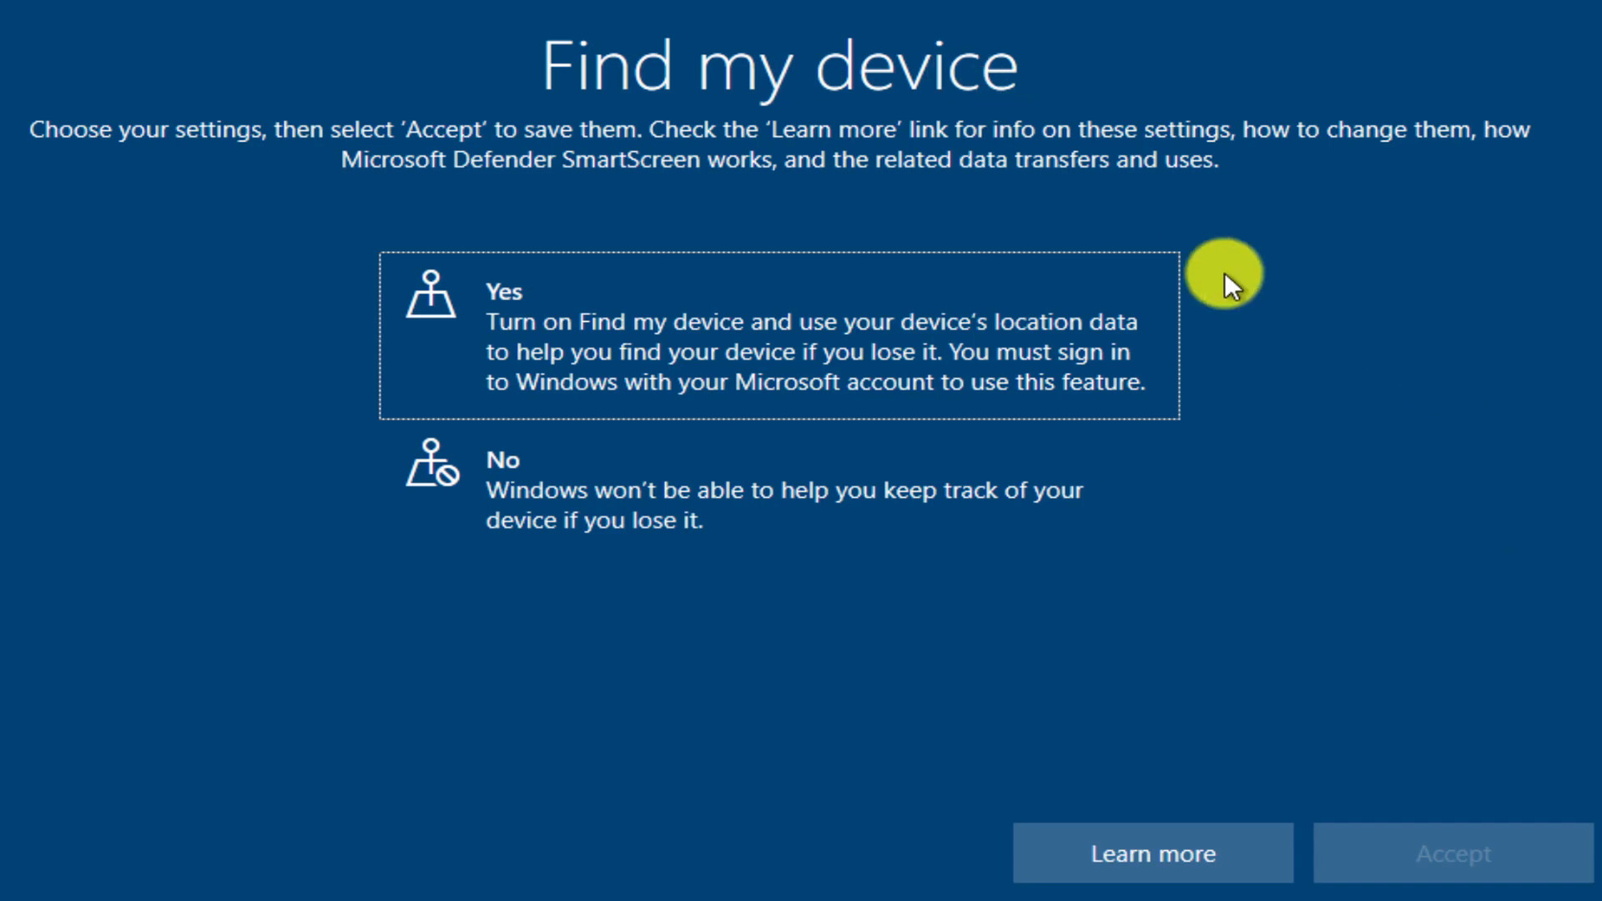
left_click(544, 500)
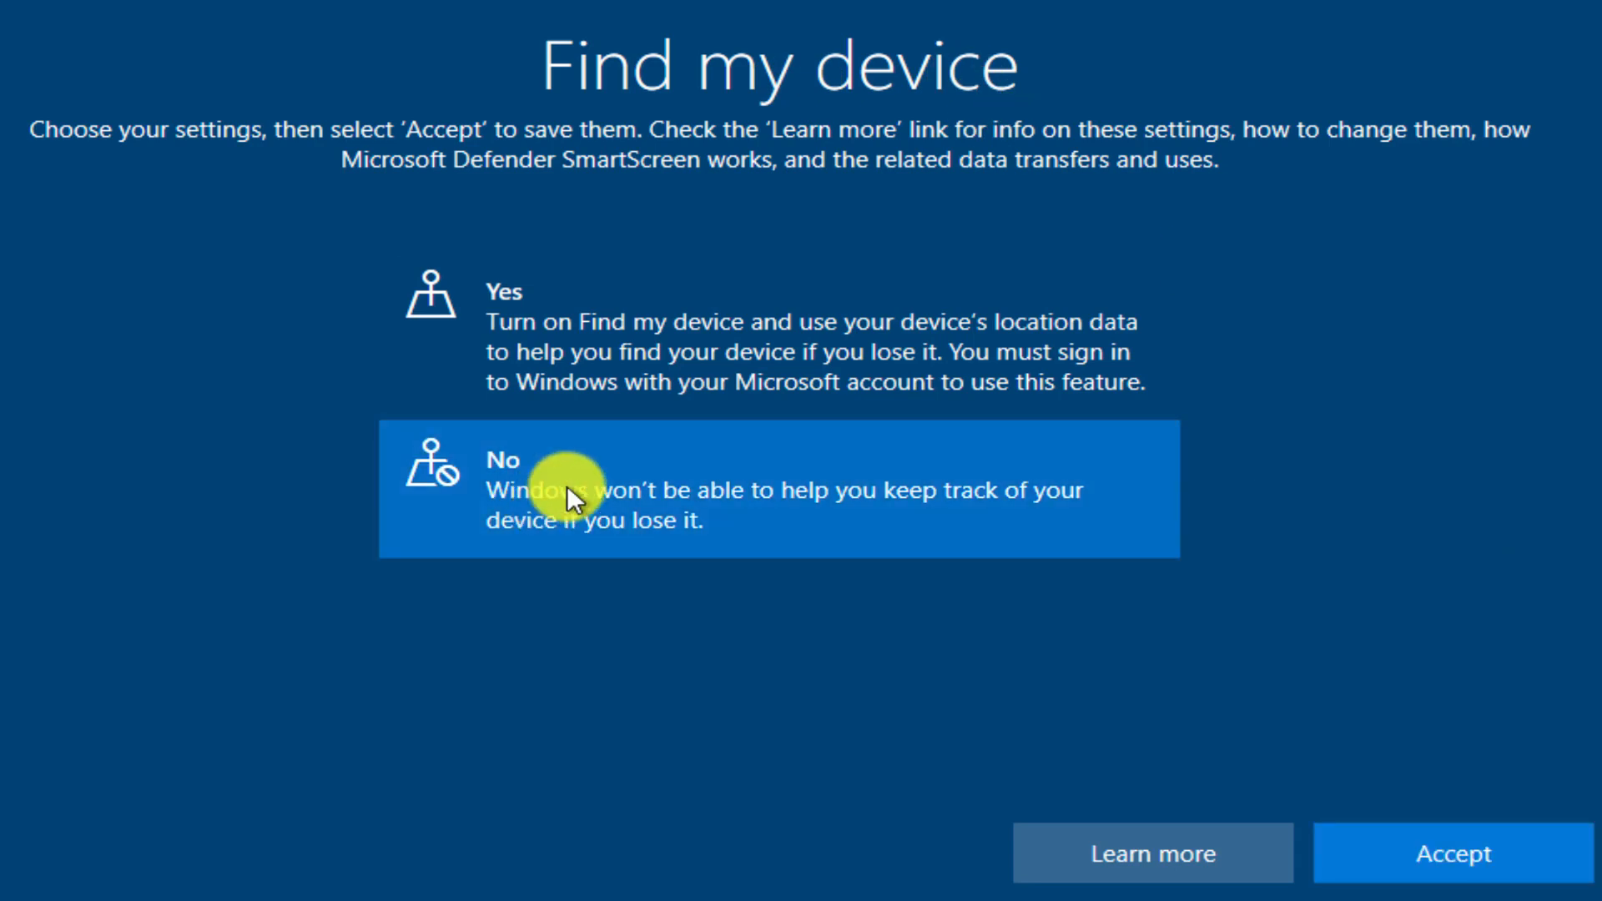
left_click(1445, 855)
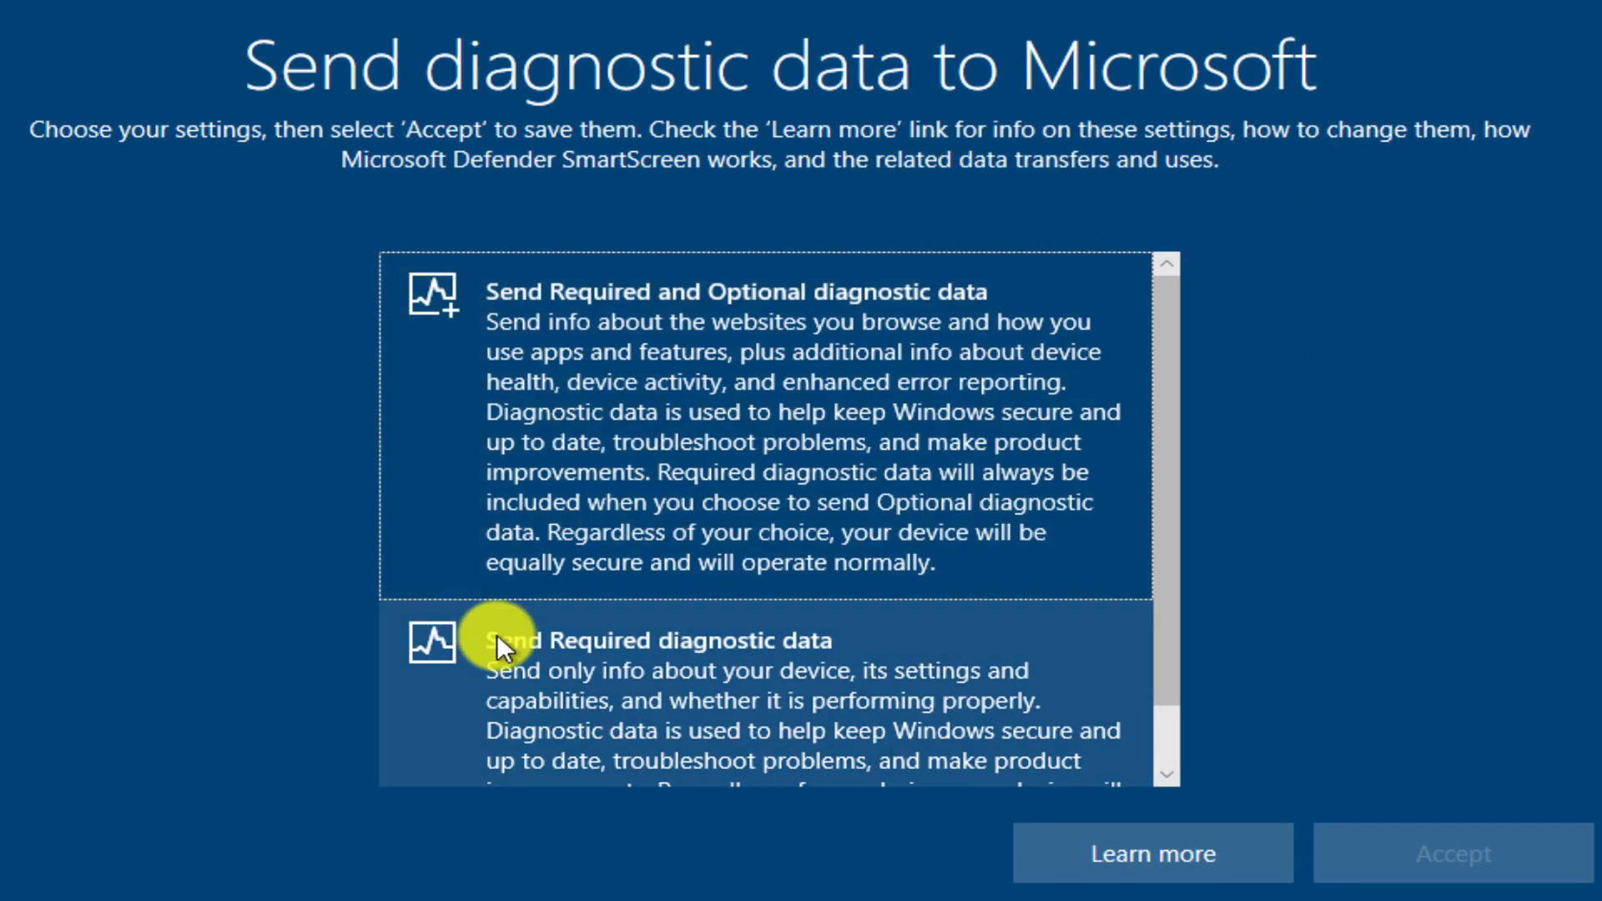
Choose to send only required diagnostic data to Microsoft and accept.
scroll(522, 691, "down", 1)
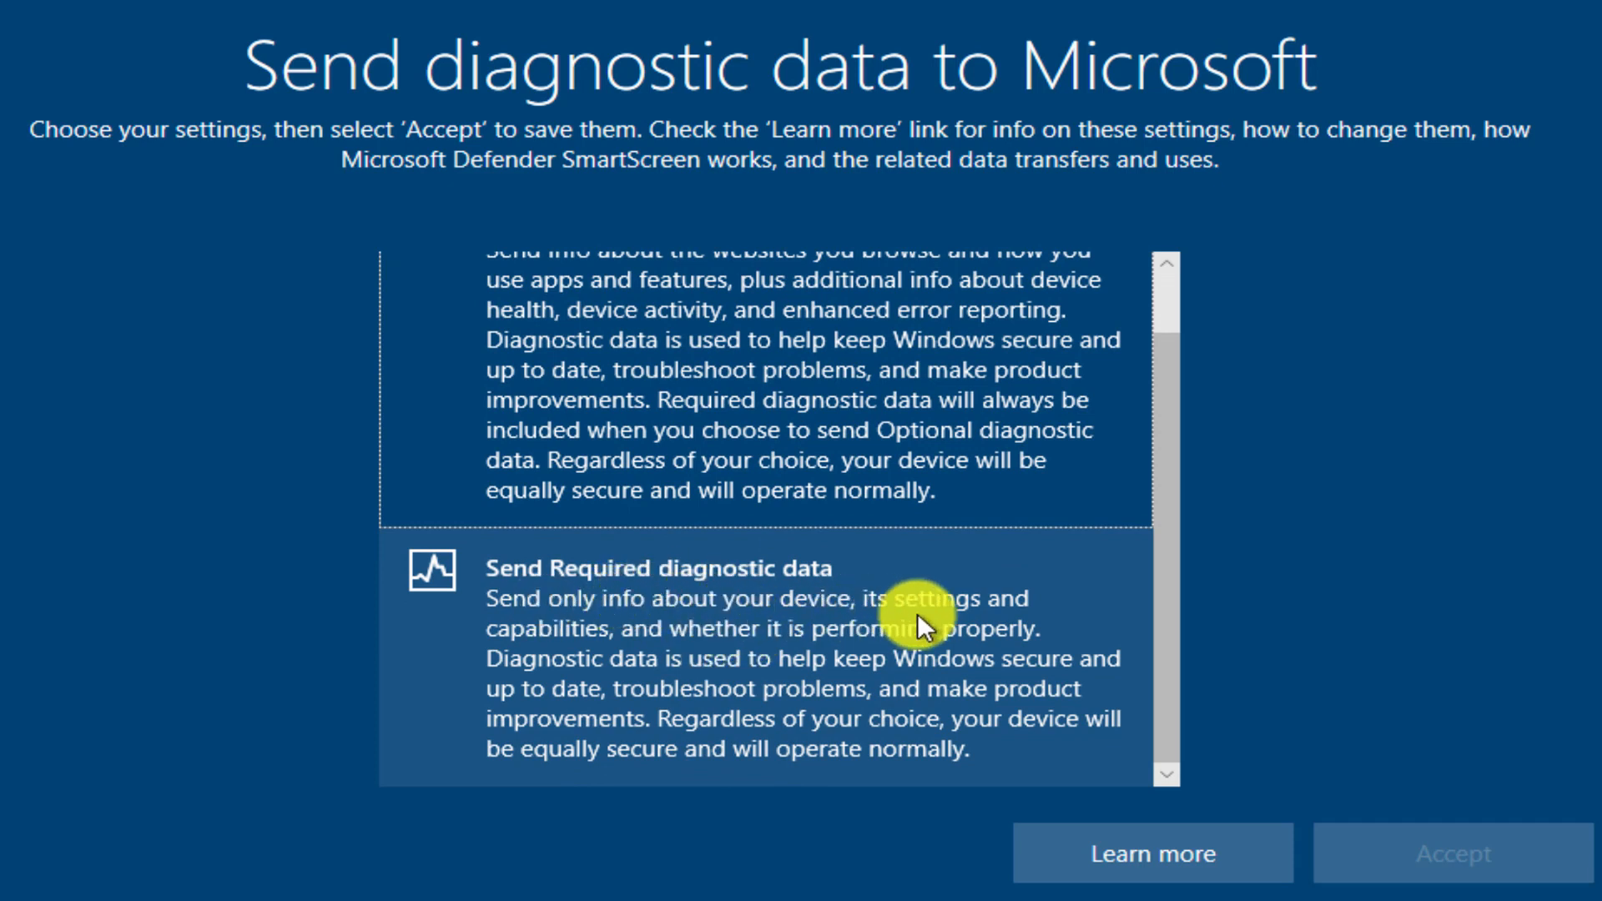
scroll(823, 647, "up", 1)
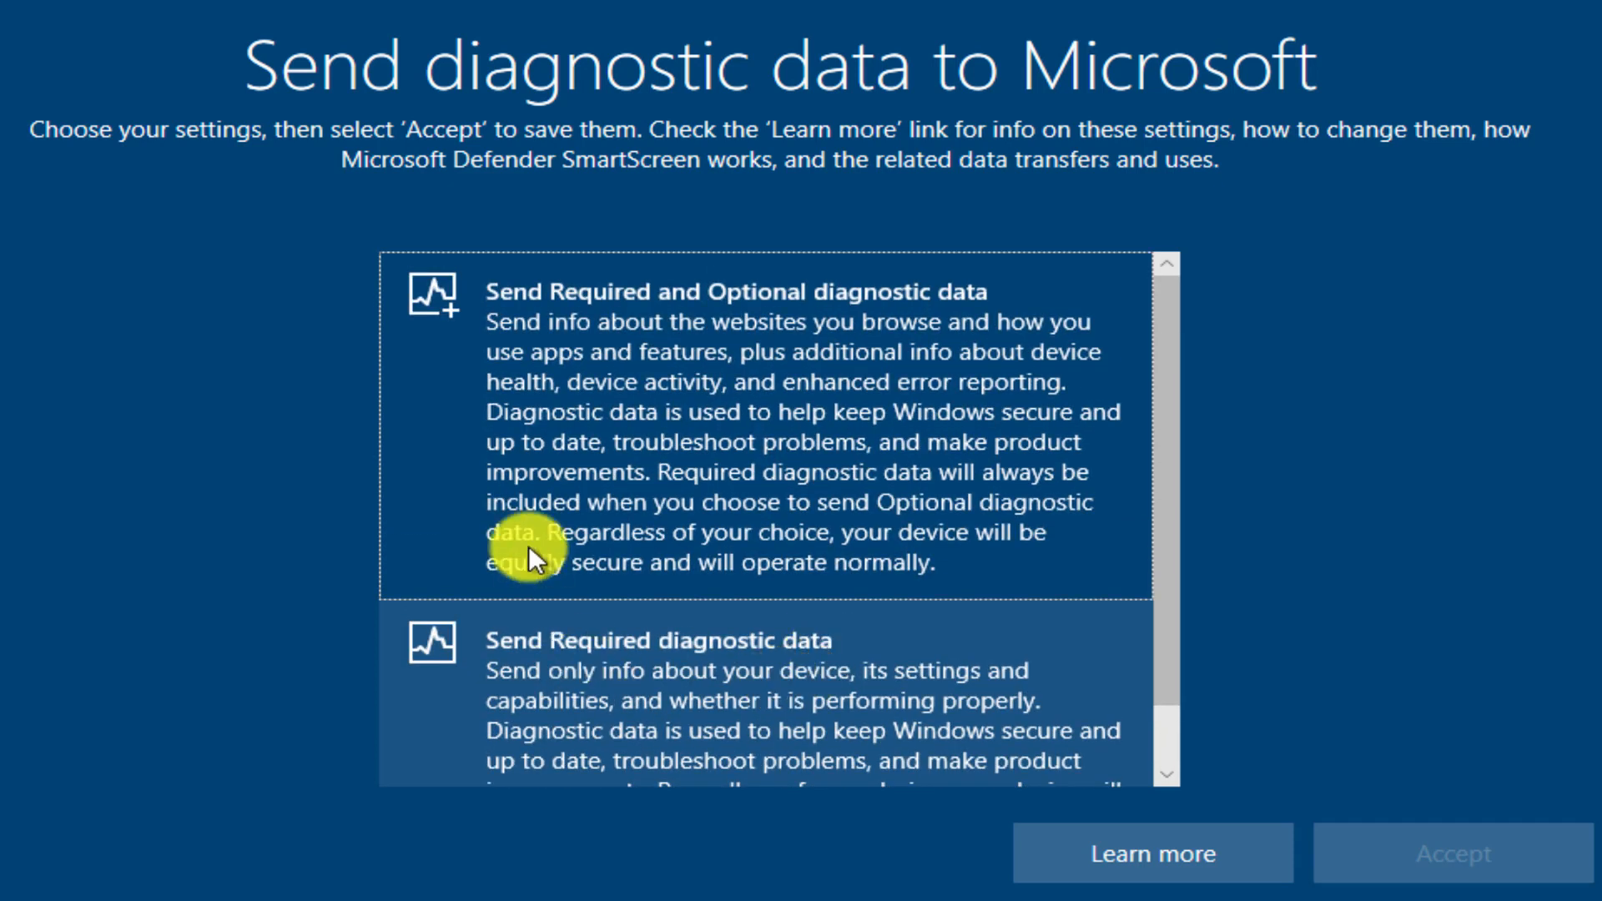
left_click(503, 355)
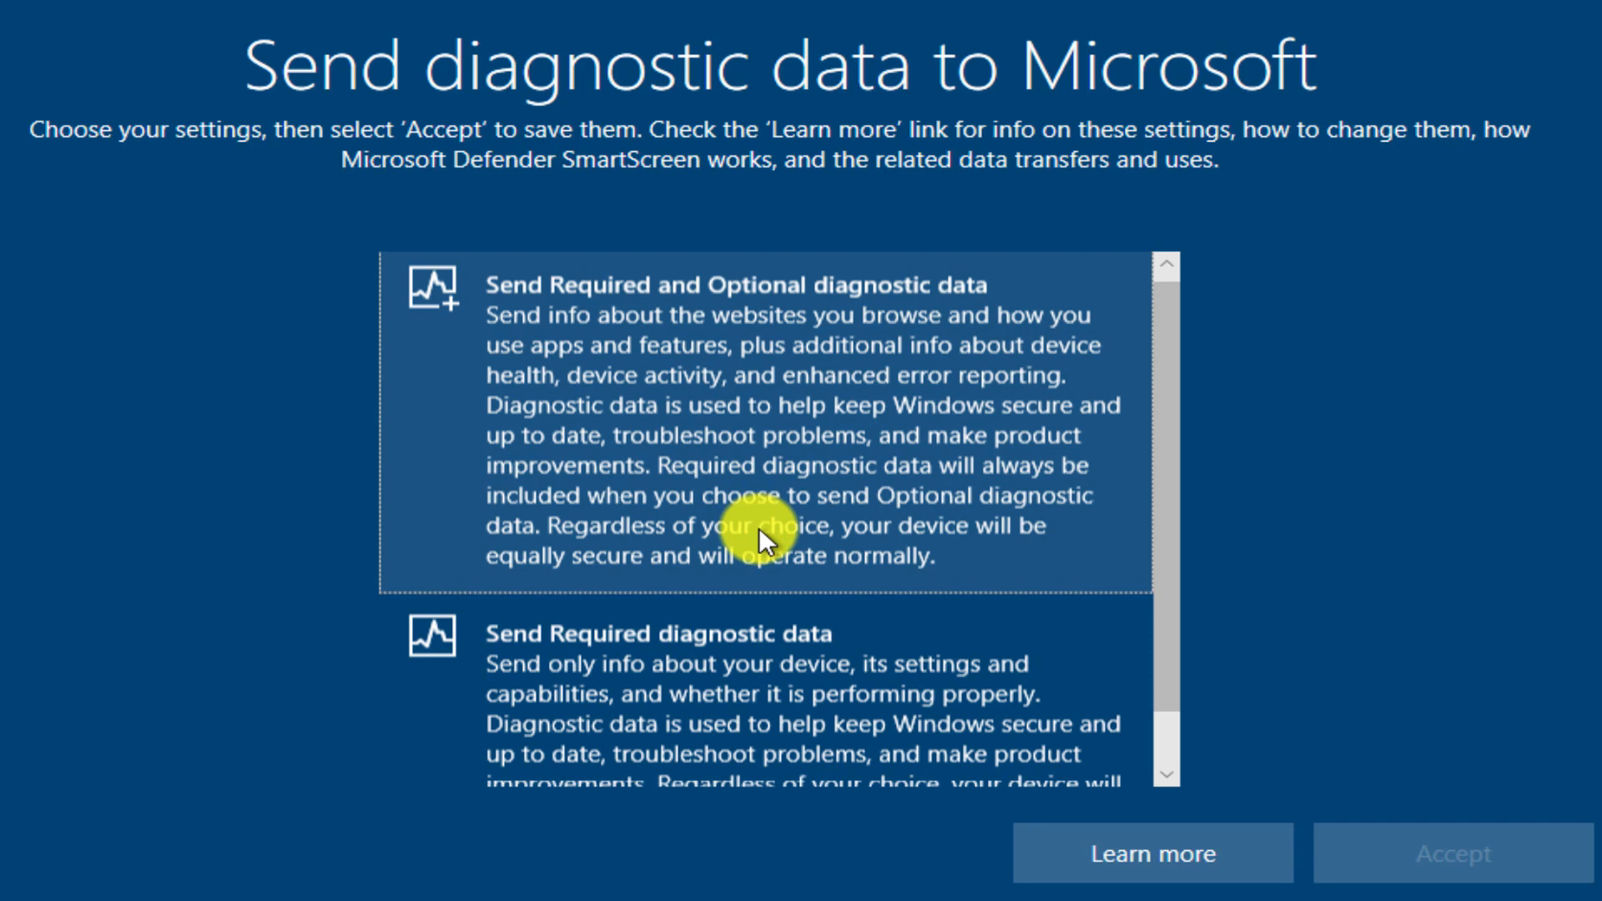
scroll(759, 528, "down", 1)
left_click(633, 649)
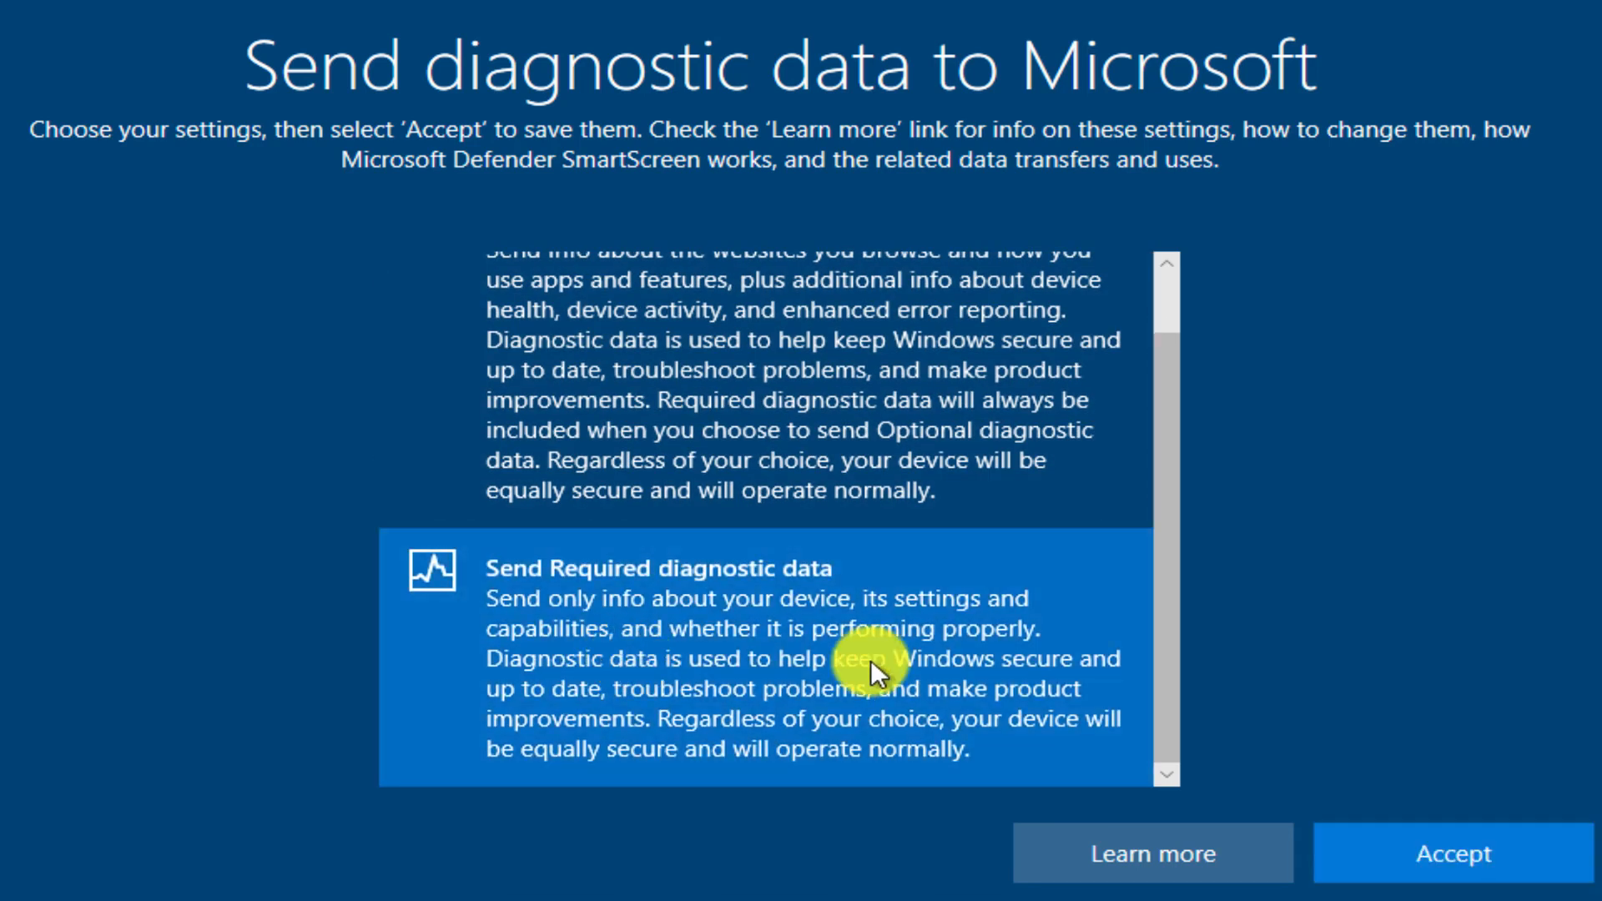
left_click(1455, 853)
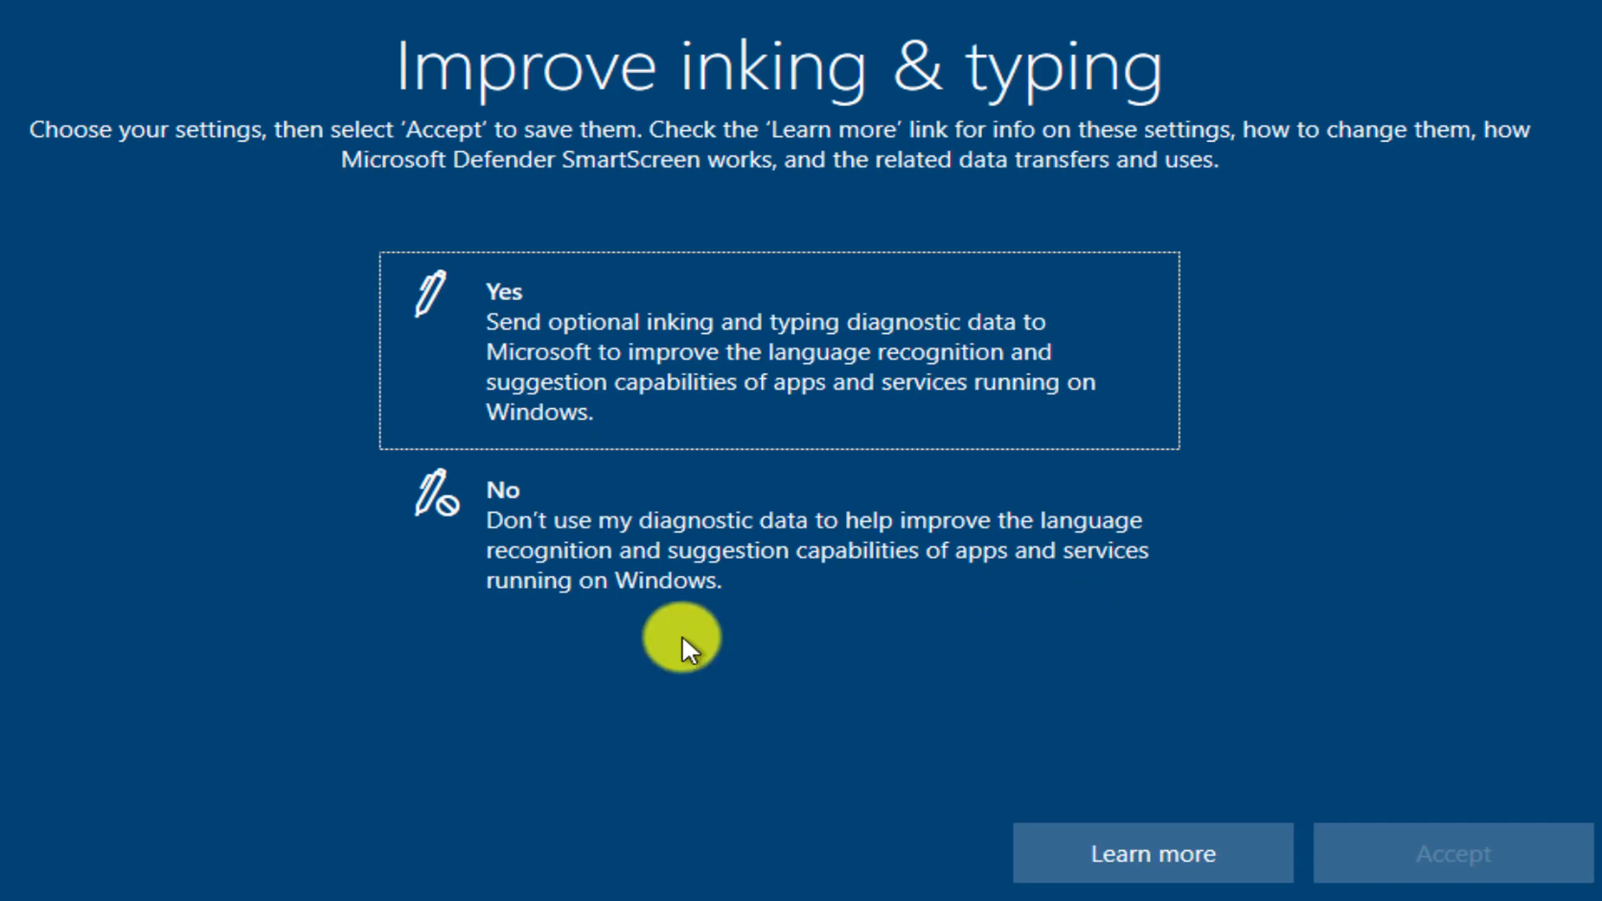
Decline sharing inking and typing data and tailored experiences.
left_click(537, 520)
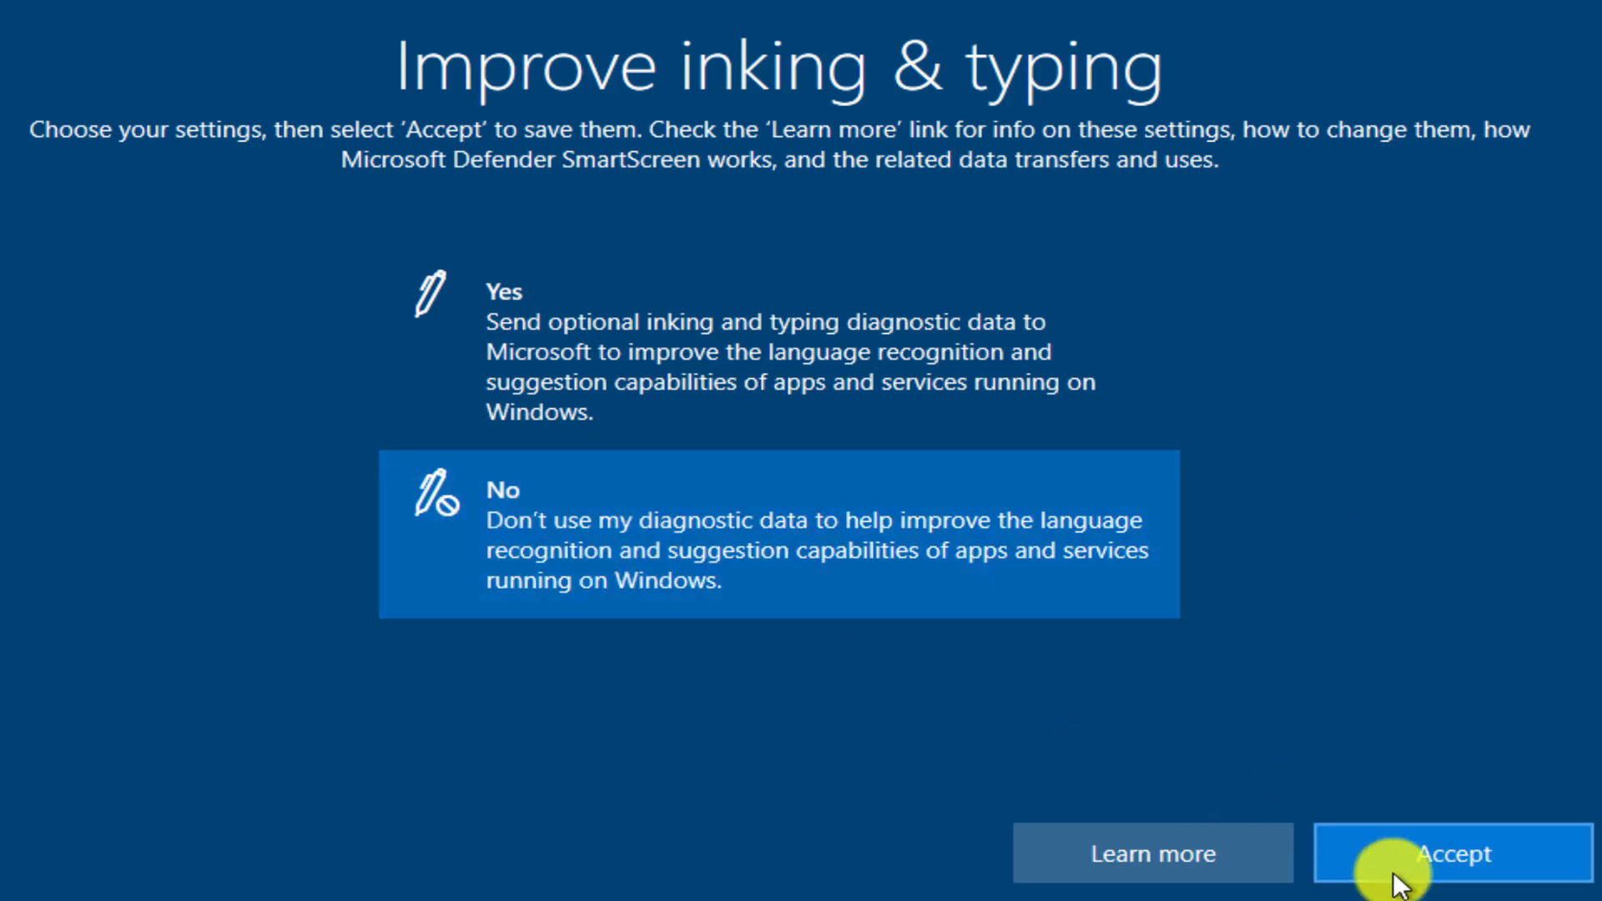
left_click(1459, 846)
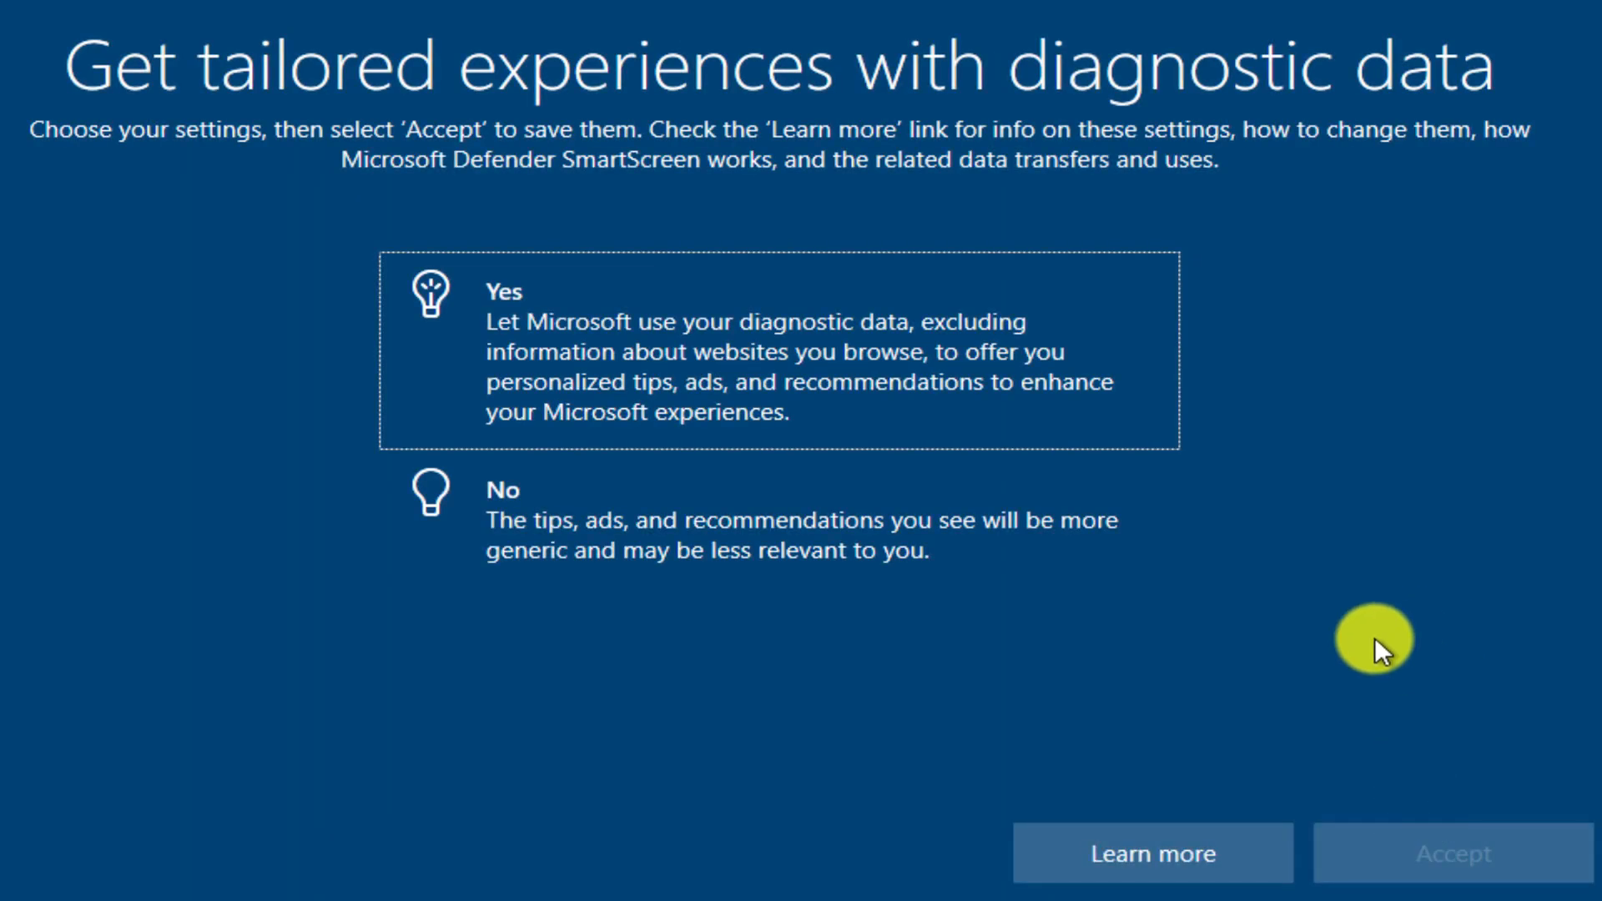
left_click(548, 525)
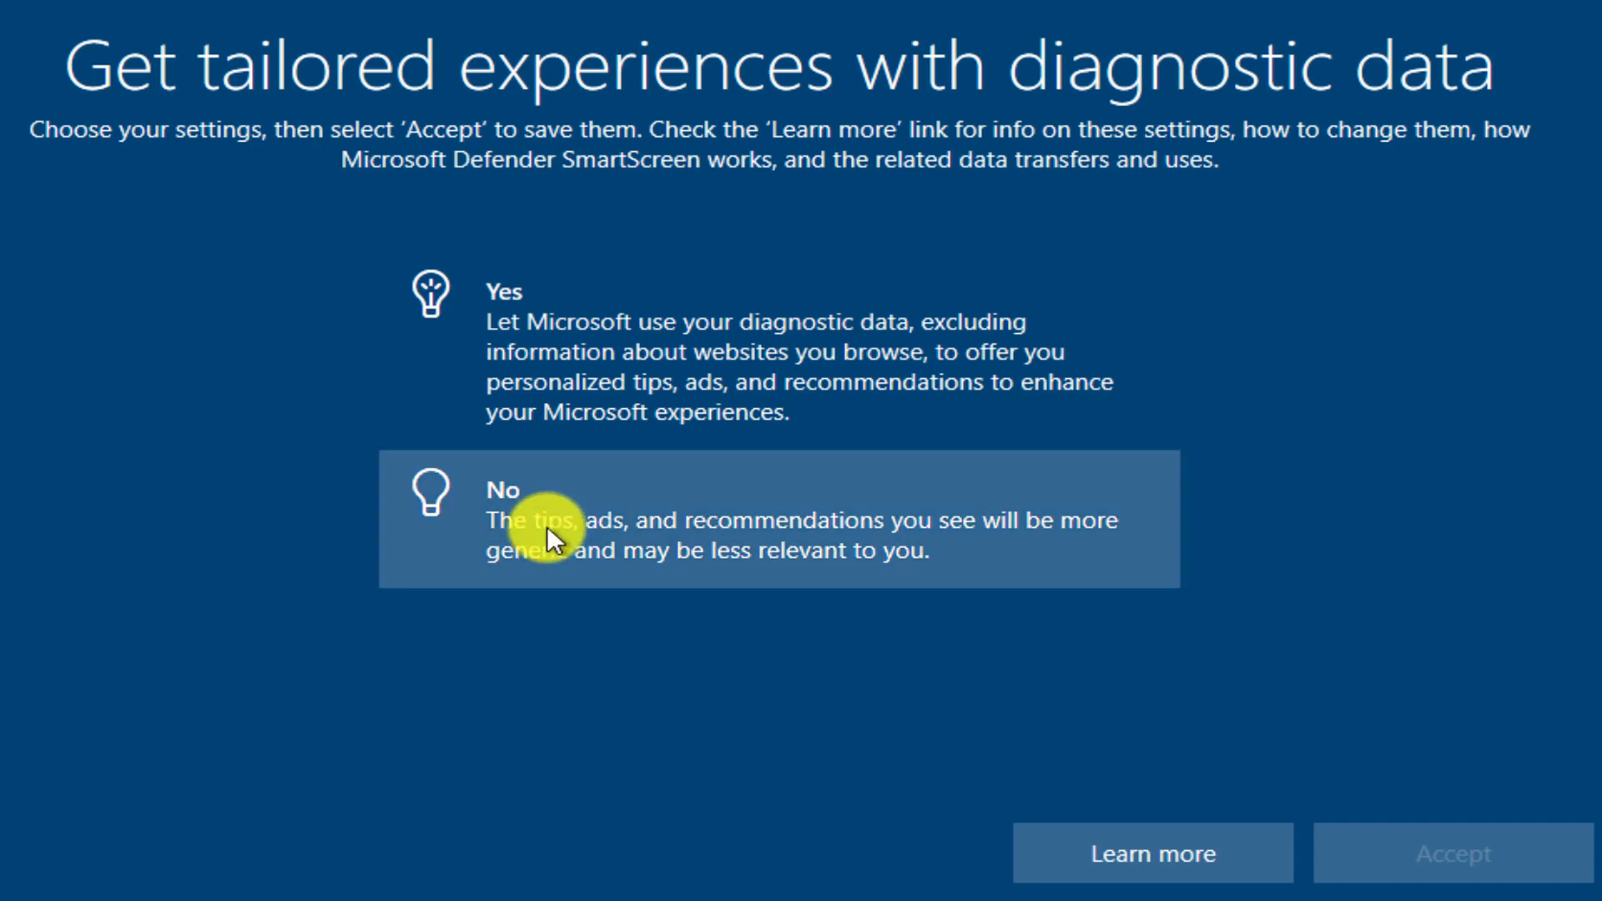
left_click(1458, 856)
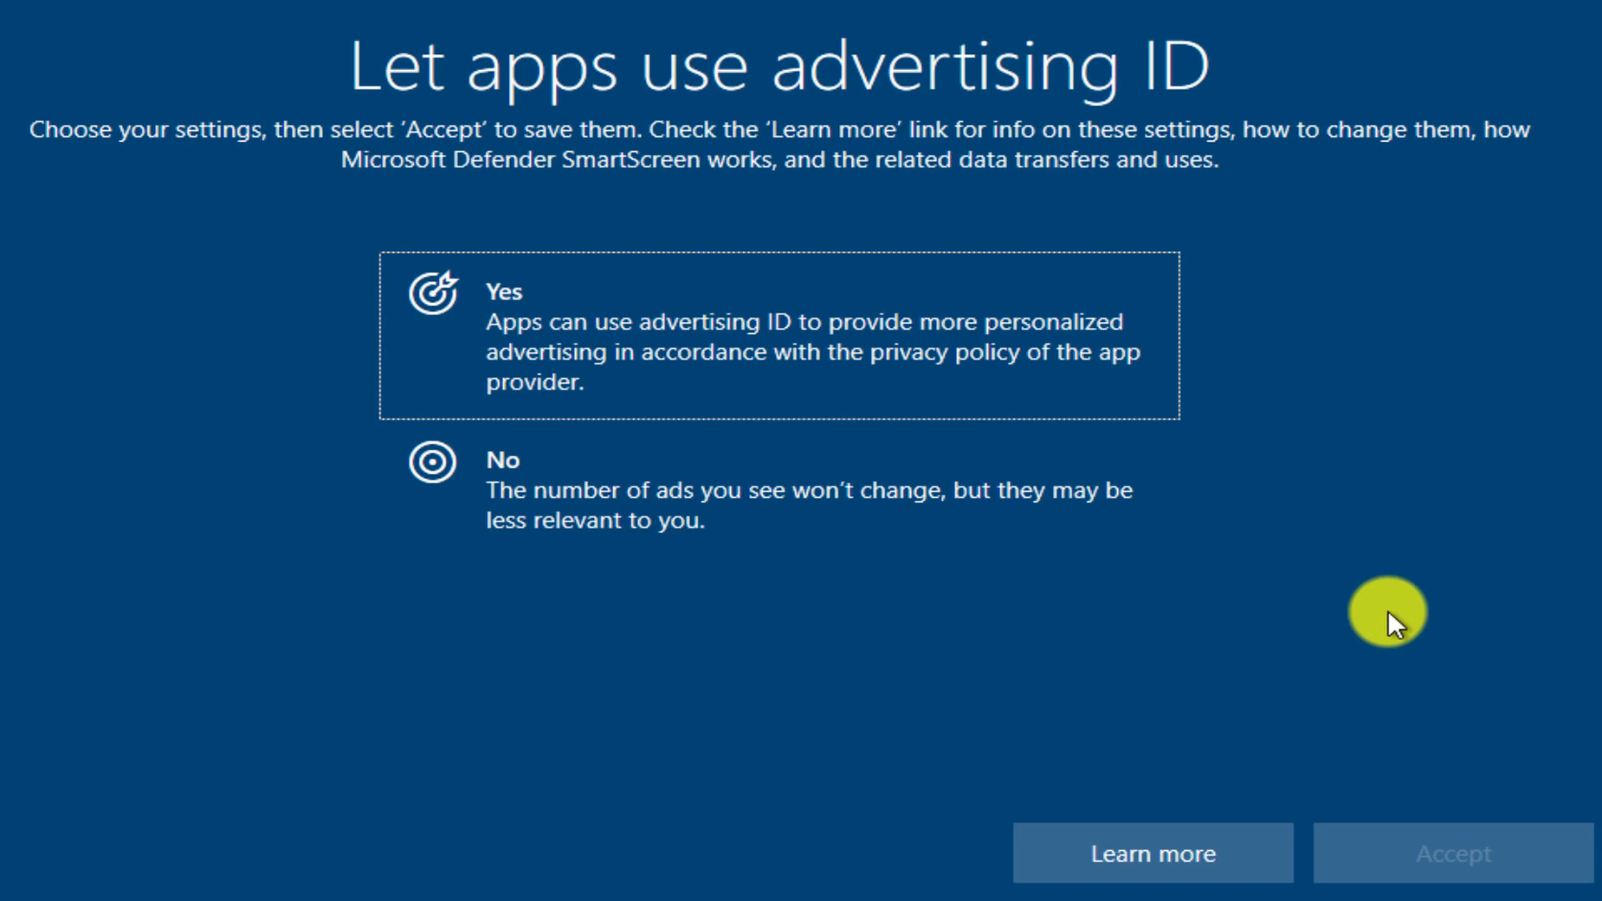
Decline the advertising ID and skip Cortana setup for now.
left_click(502, 493)
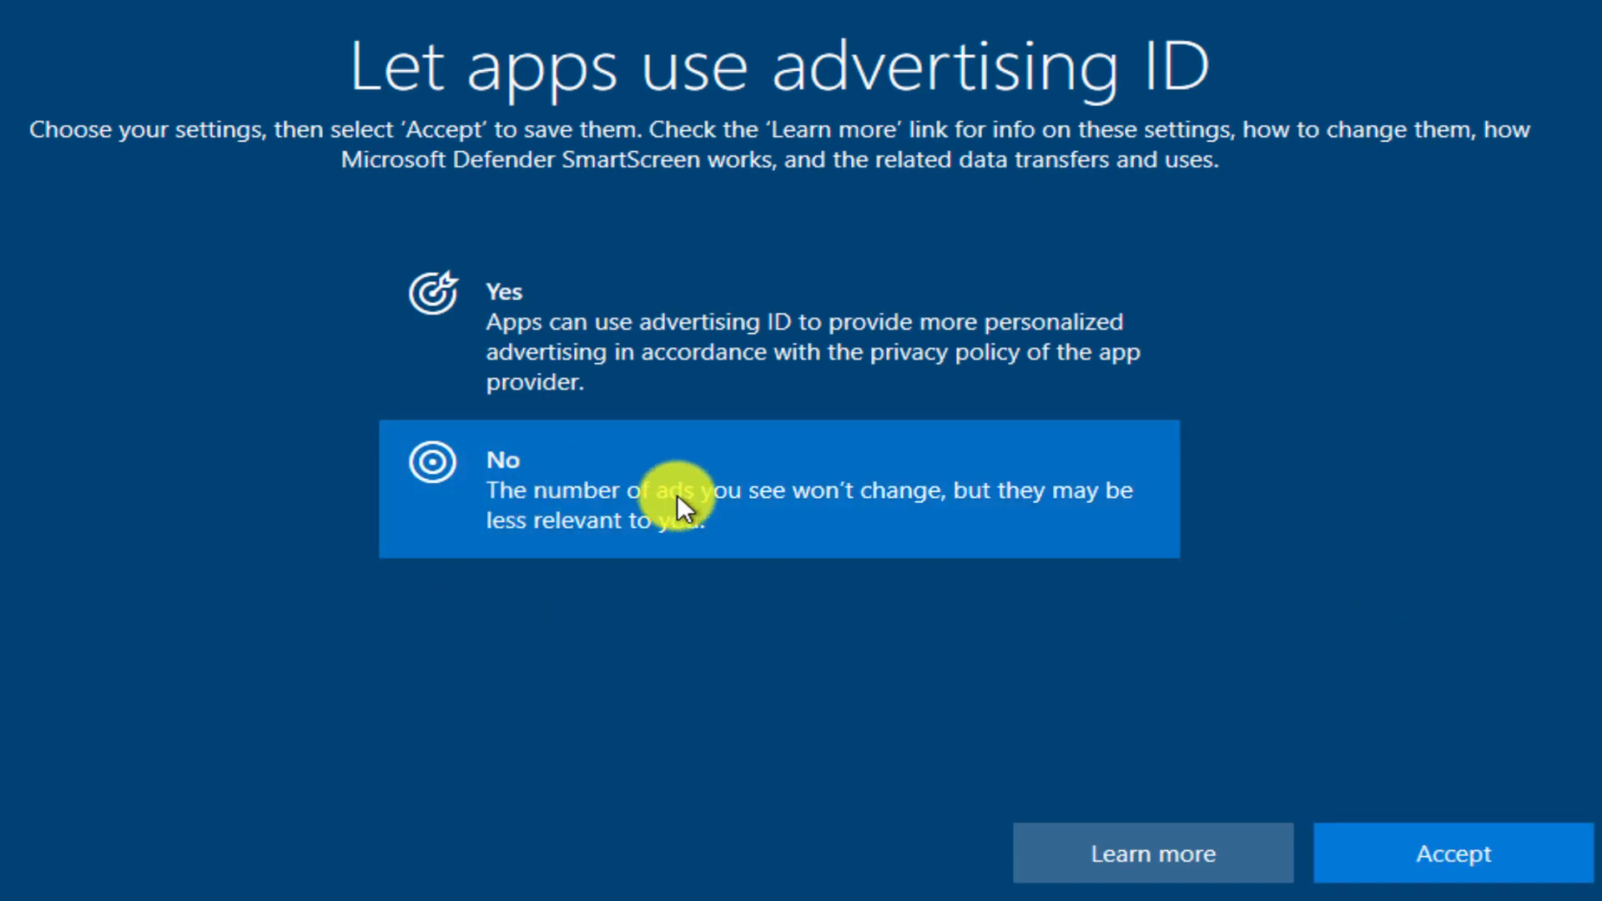
left_click(1459, 850)
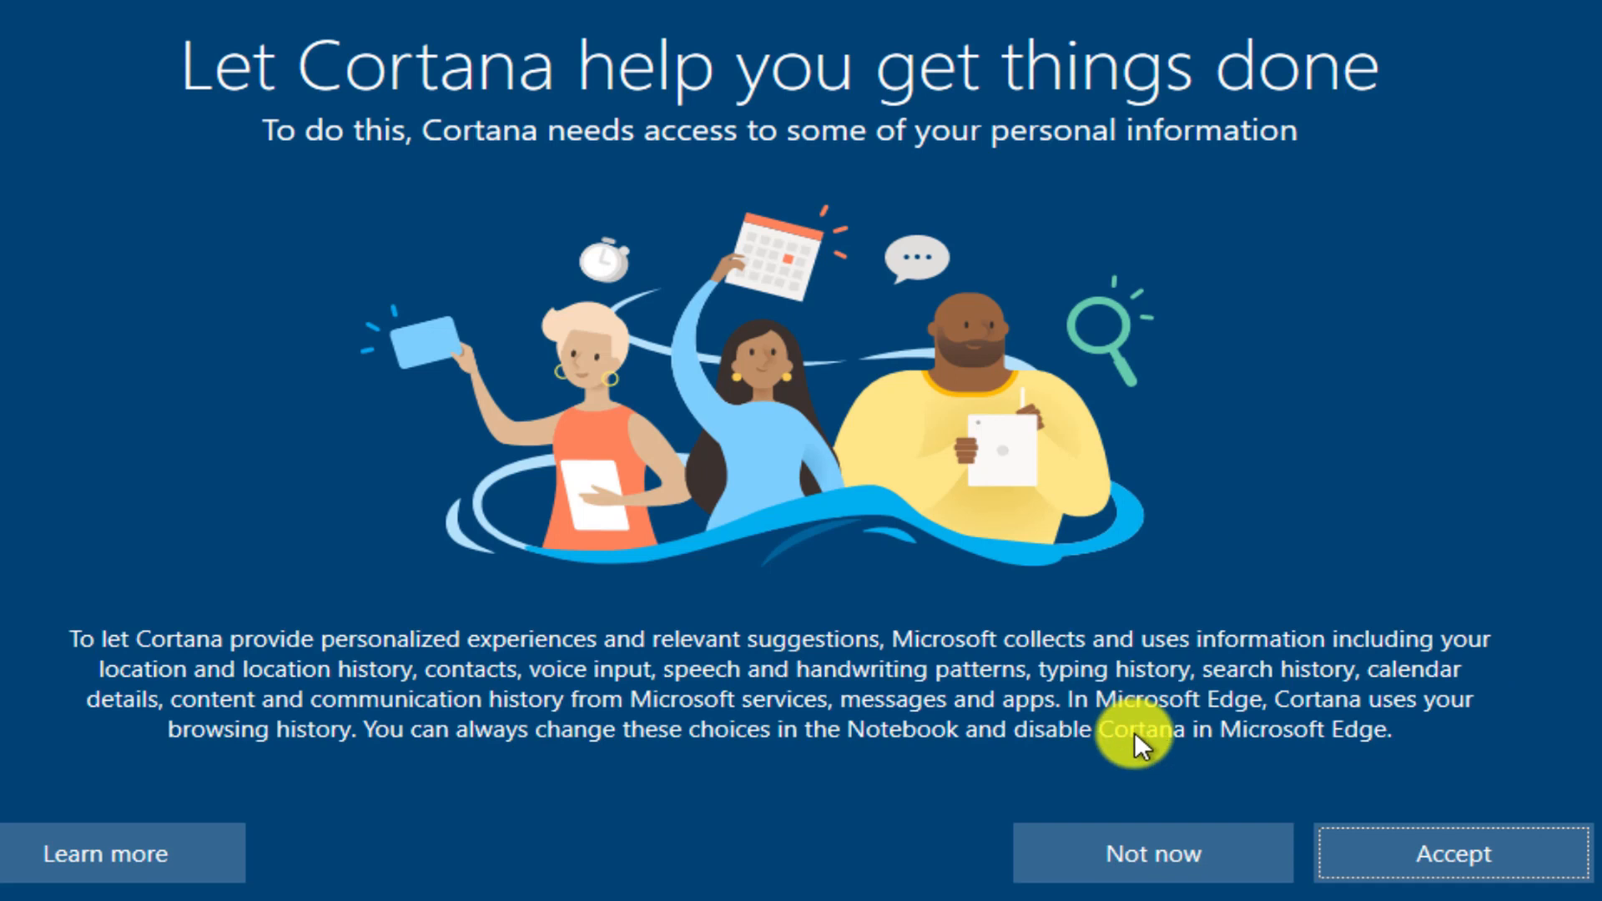
left_click(1134, 853)
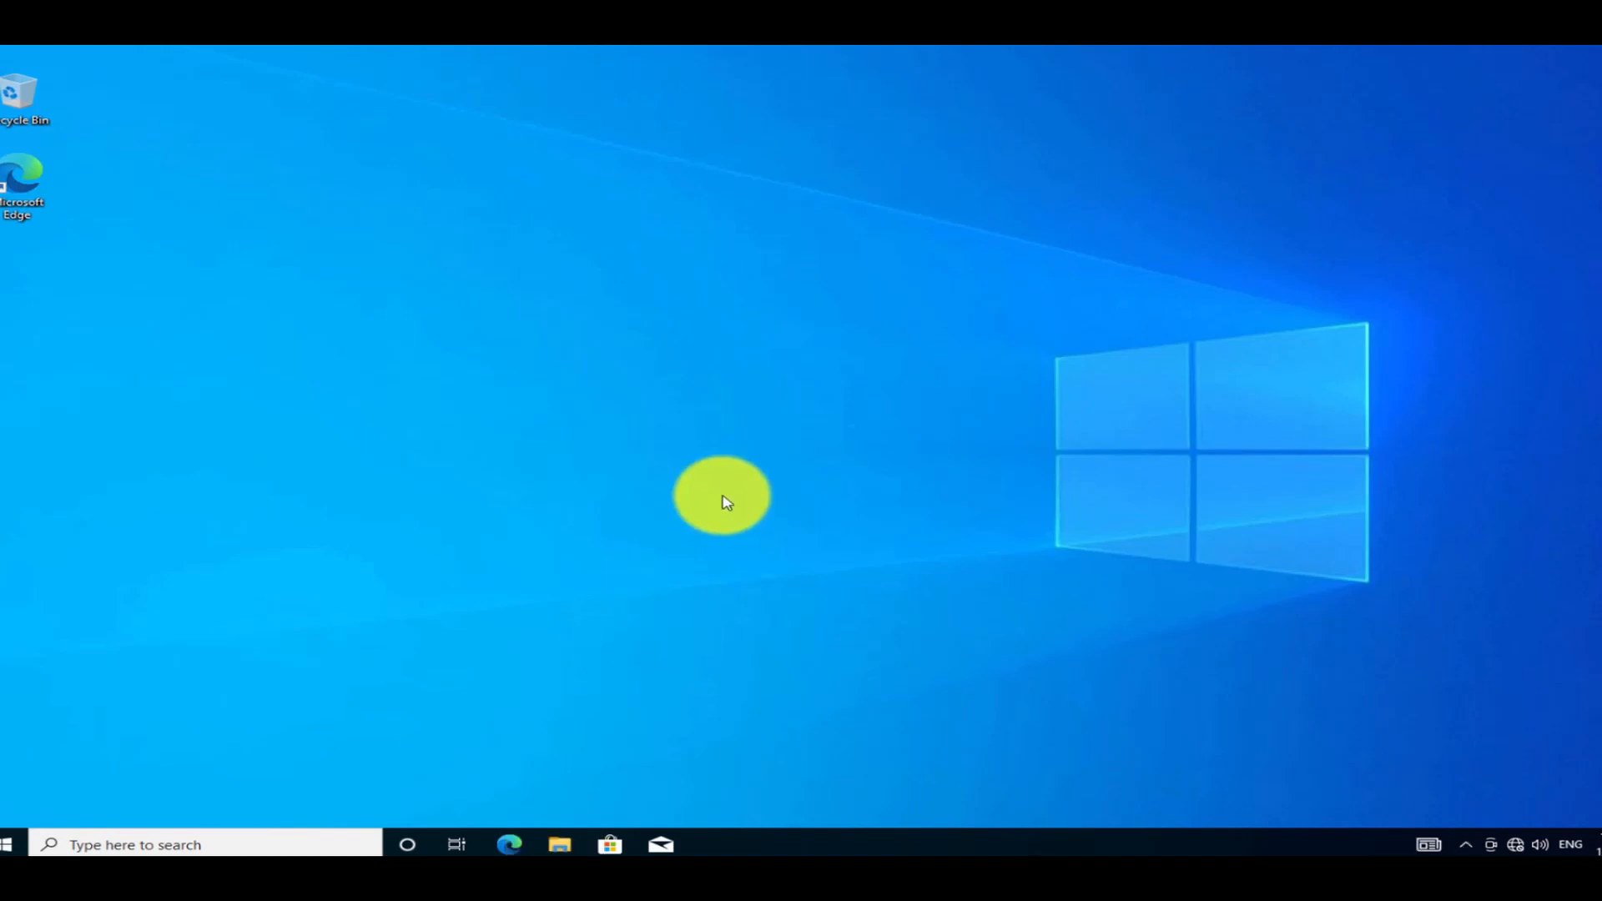
Once the desktop has loaded, open File Explorer with Win+E.
key("super+e")
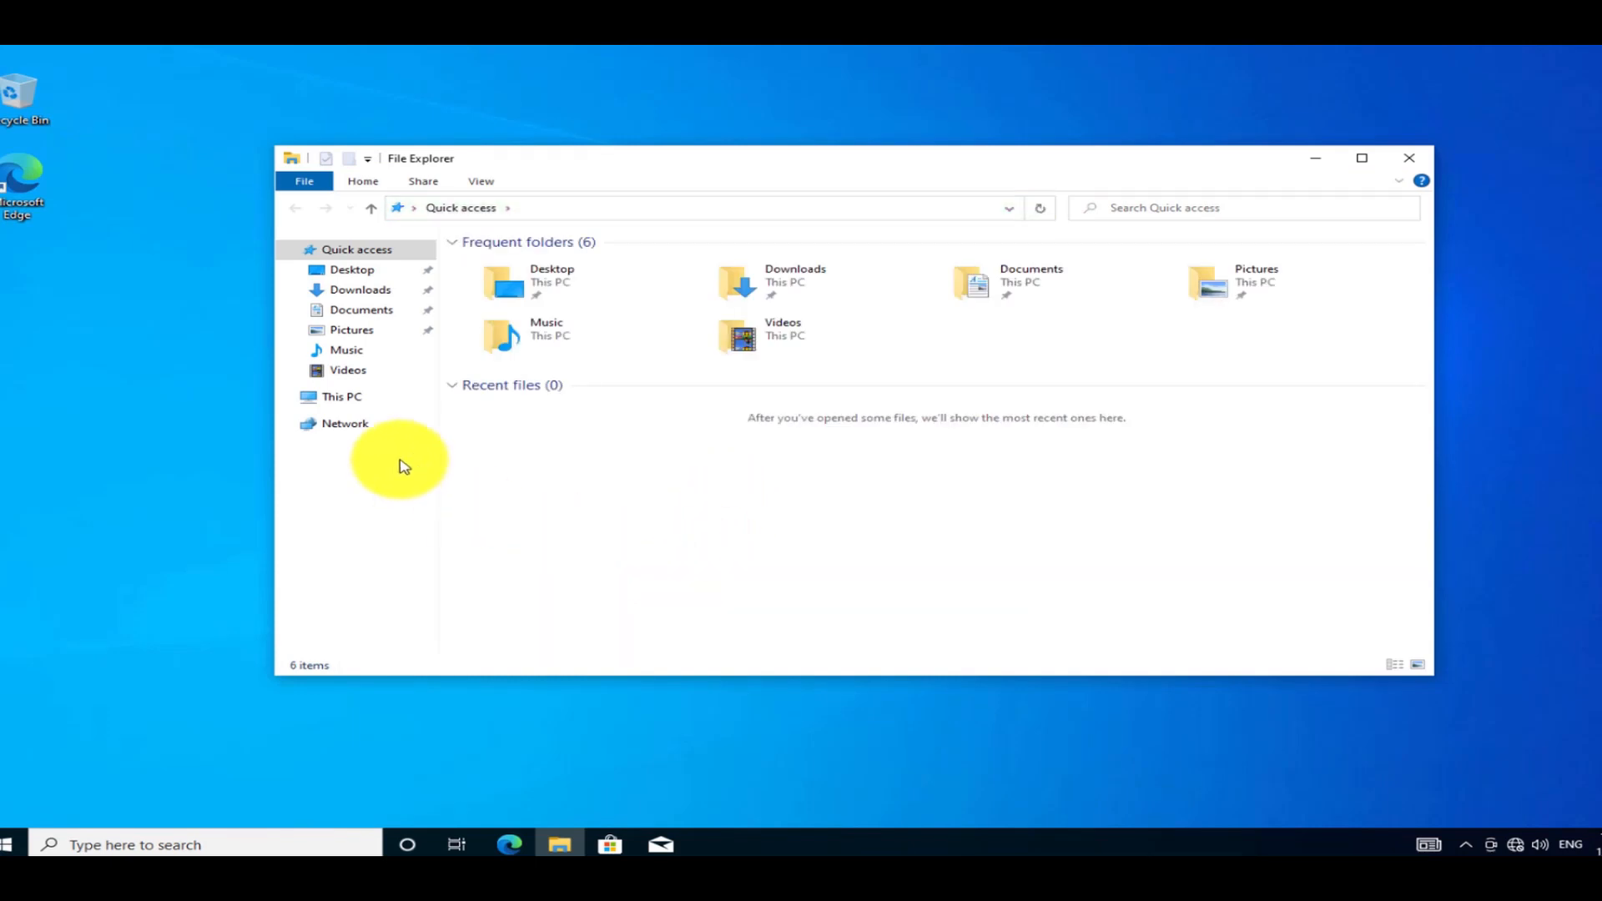
Show This PC in File Explorer and select Local Disk (C:).
left_click(341, 404)
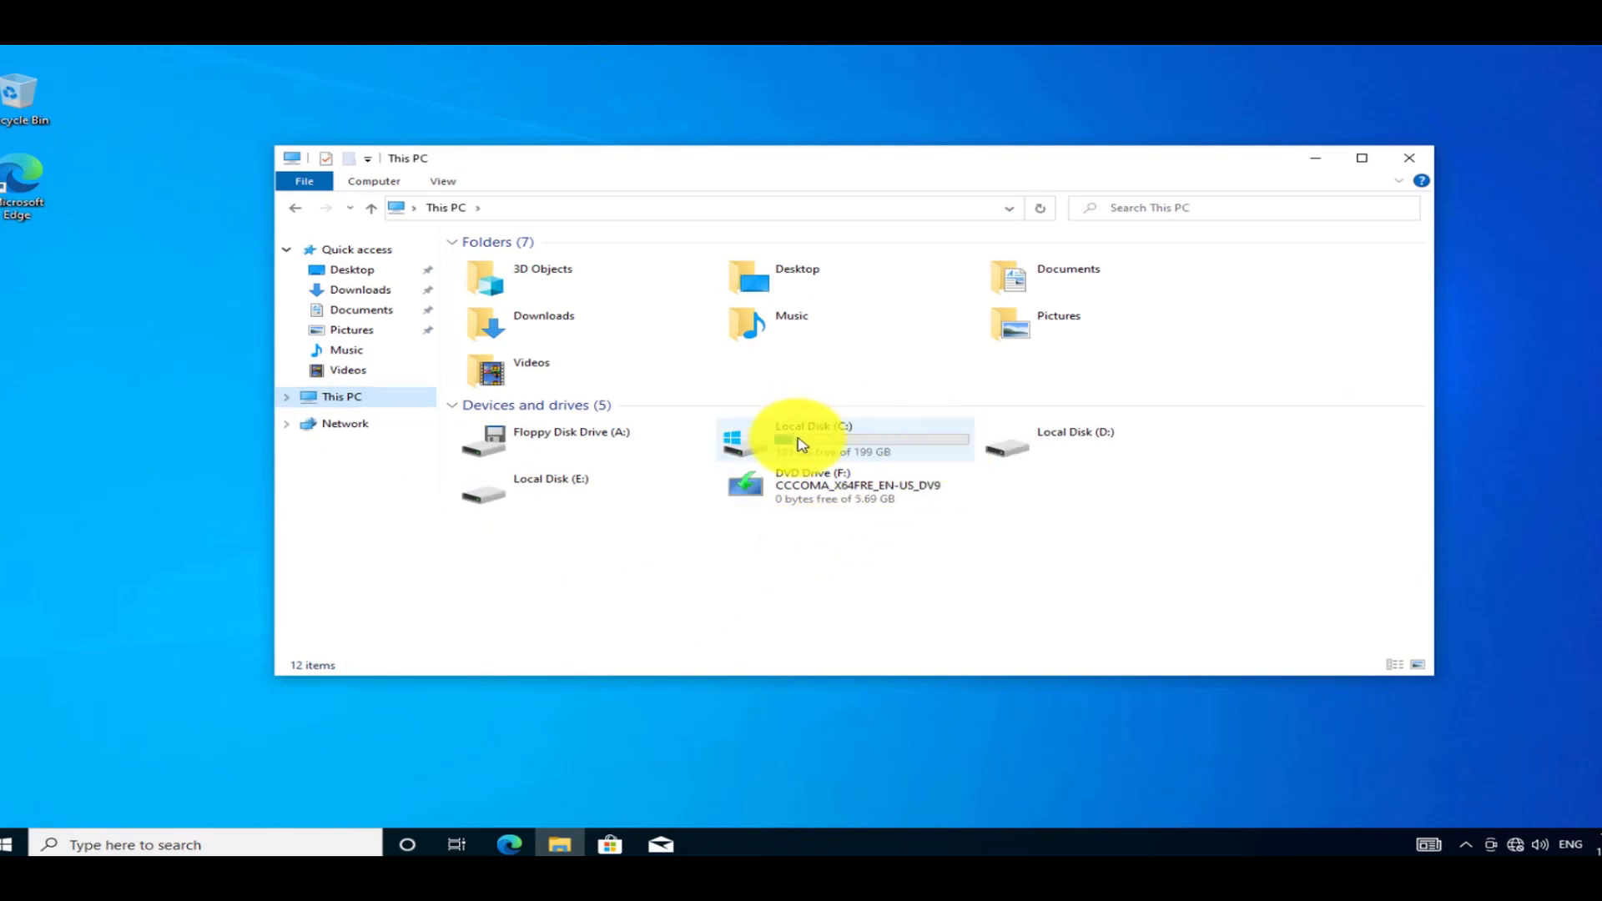
left_click(825, 442)
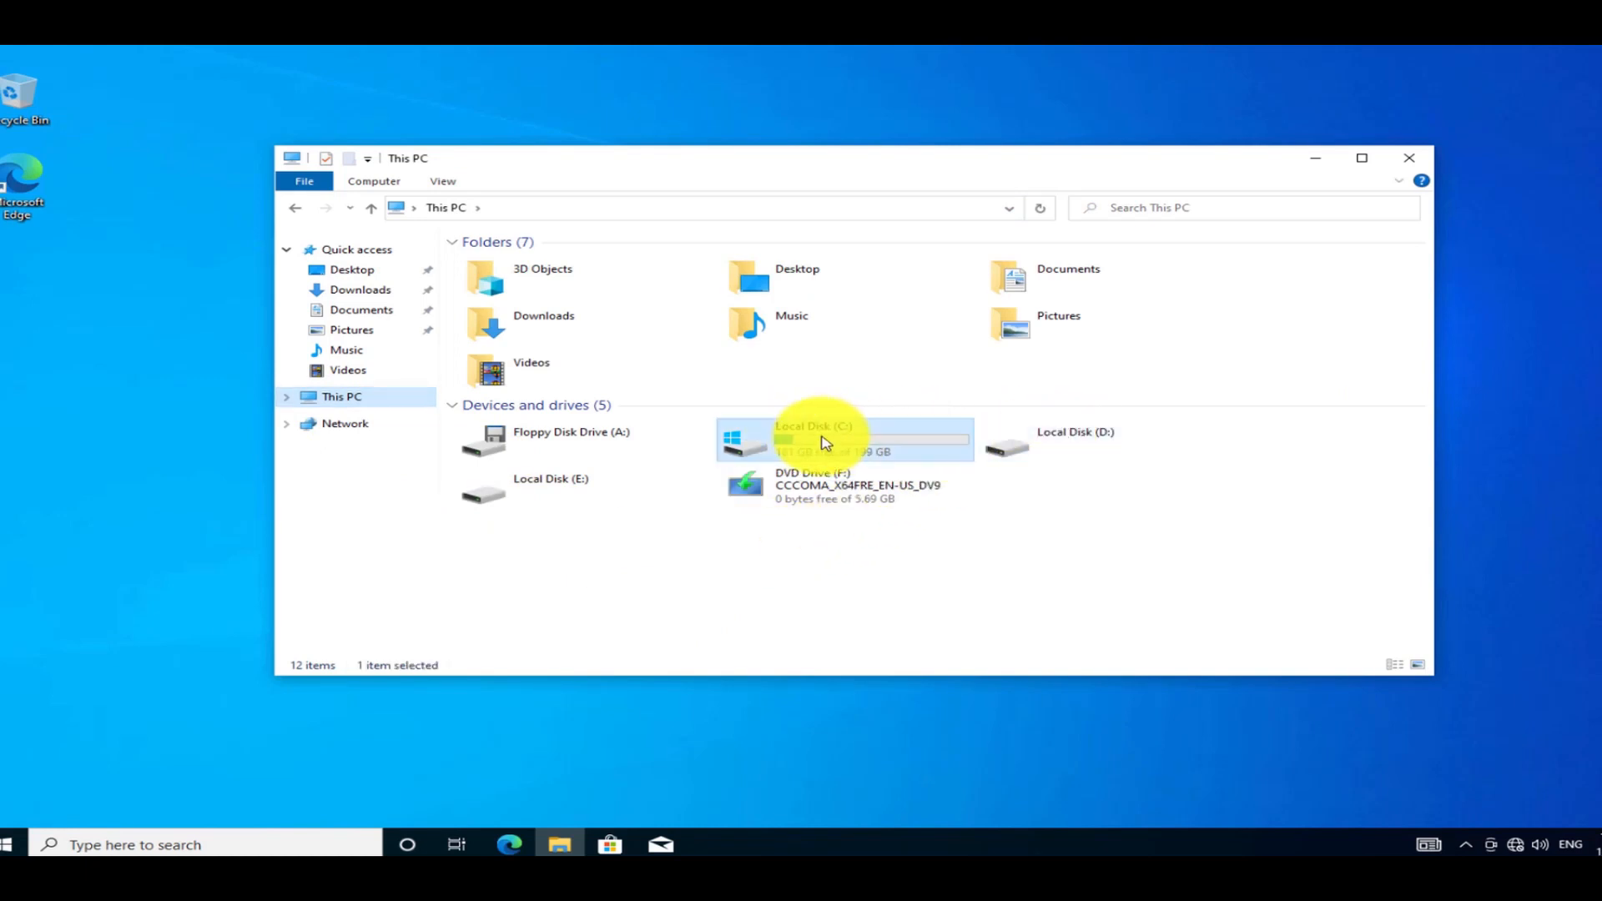